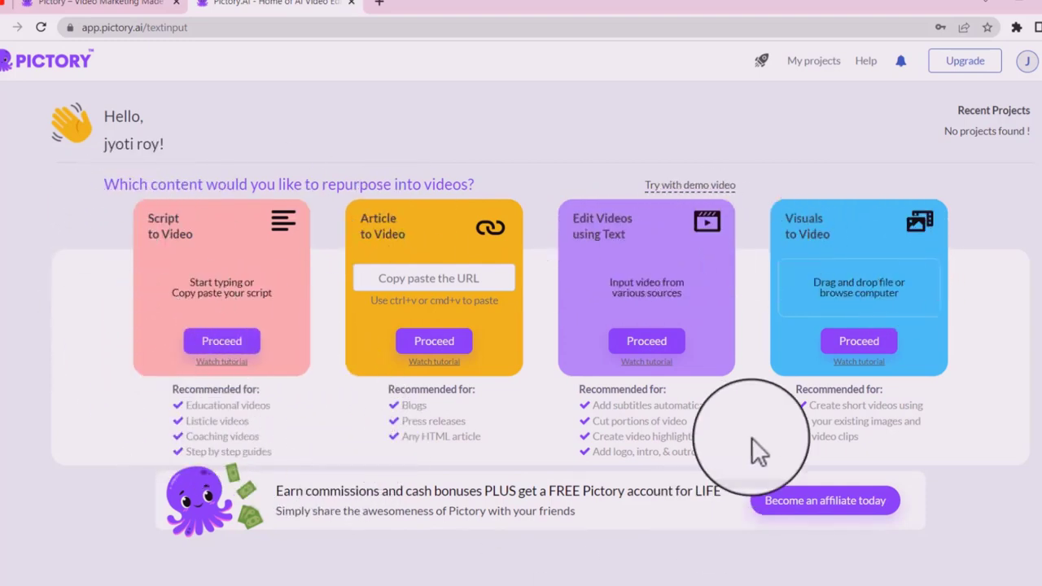
# Step: Start a Script to Video project and name the video "how to make online money"
pyautogui.click(229, 348)
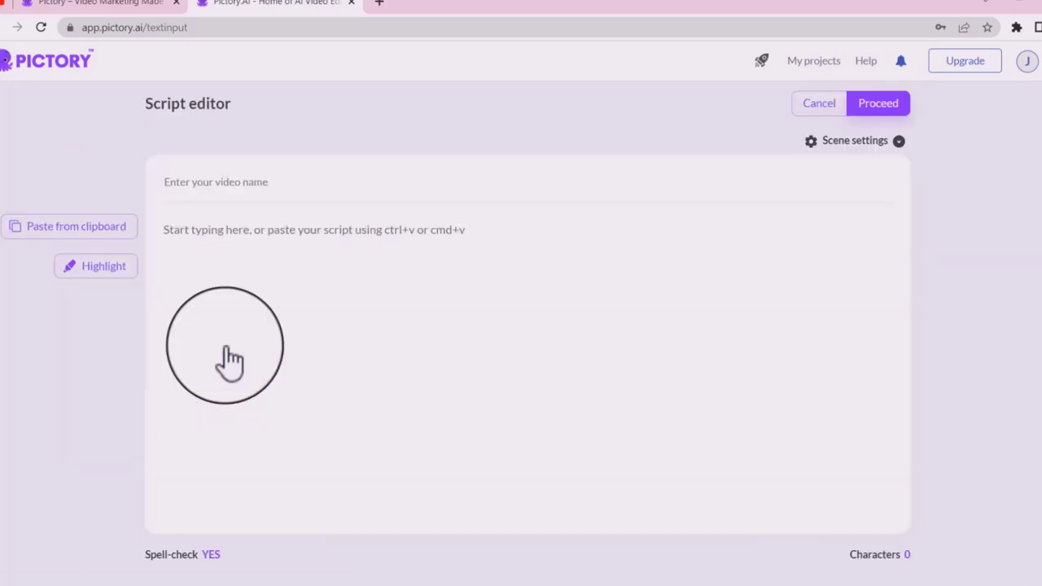
pyautogui.click(265, 178)
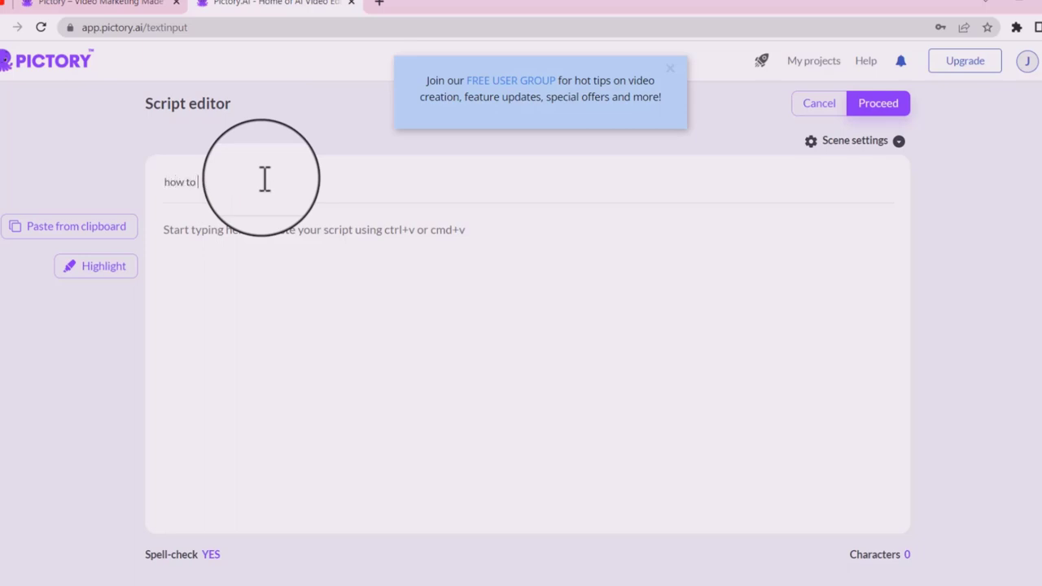
pyautogui.write('line money')
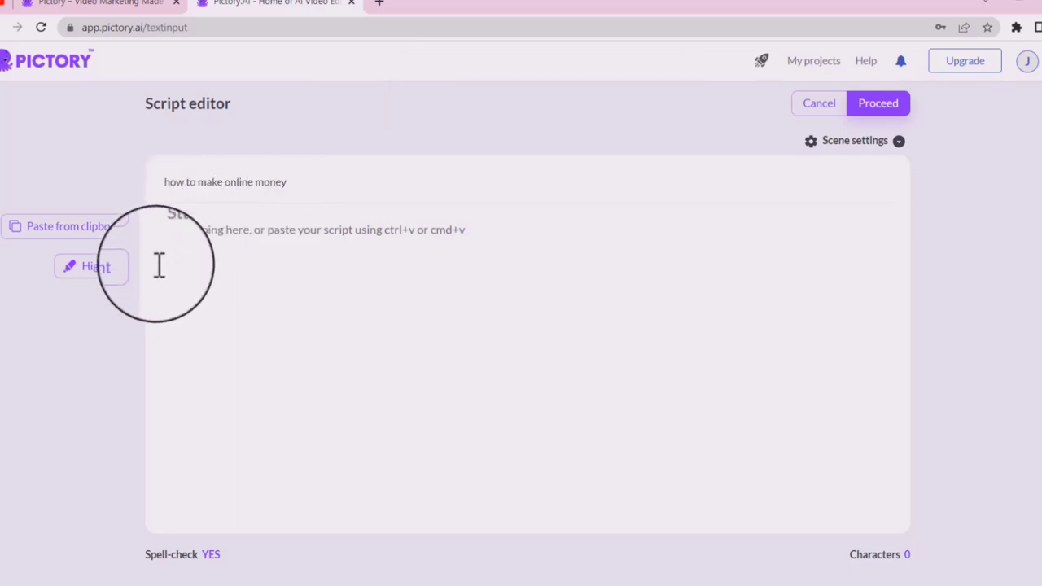
# Step: Open chat.openai.com in a new browser tab and return to the Pictory script editor
pyautogui.click(376, 5)
pyautogui.write('cha')
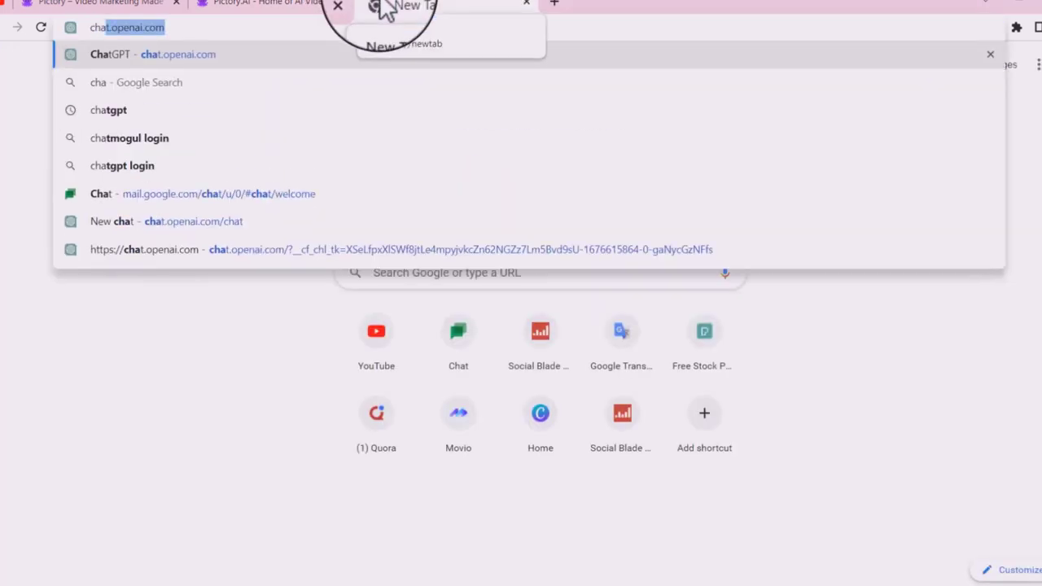
pyautogui.press('Return')
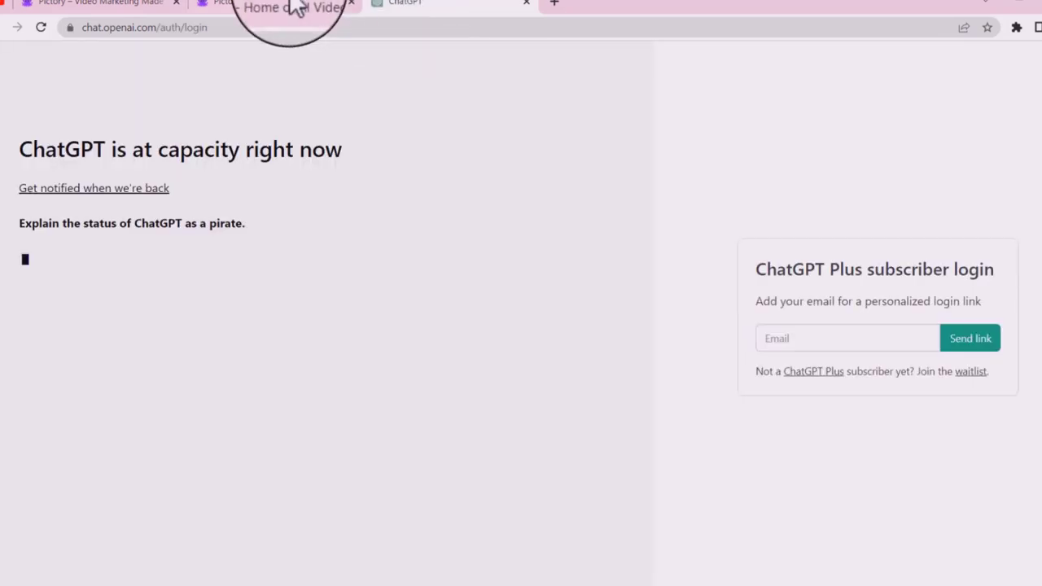
pyautogui.click(272, 8)
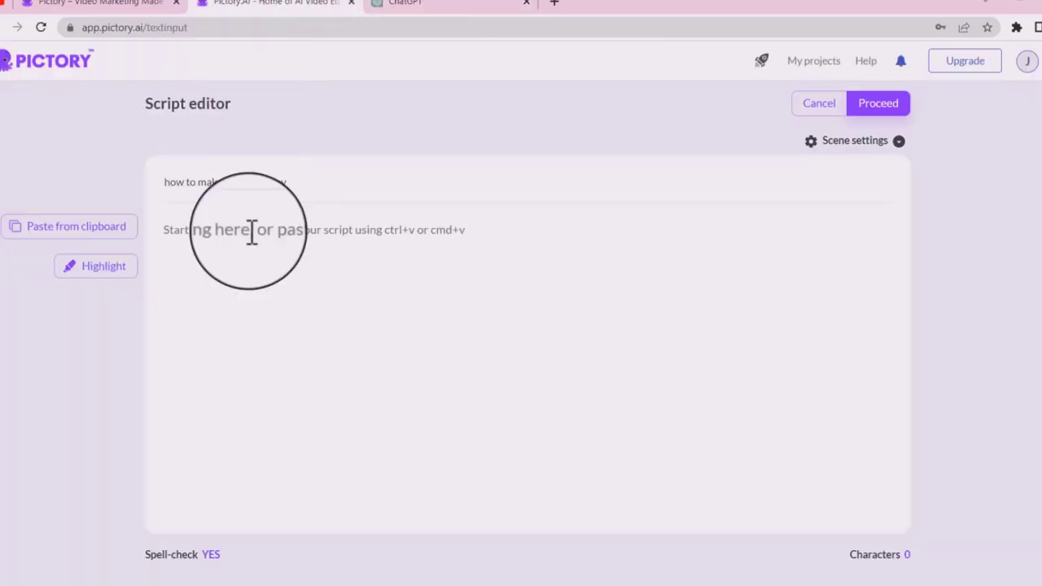
# Step: Fill the script with the "Look for Freelancing Work" heading and its paragraph about freelance portals, and proceed to the template choice
pyautogui.click(234, 285)
pyautogui.write('Look for Freelancing Work Another popular way to earn money online is through freelance work. Those who are good at programming, editing, writing, designing, and more can look at portals like Upwork, PeoplePerHour, Kool Kanya, Fiverr, or Truelancer to find work with businesses that look for freelancers. You just need to register on one or more of these portals (usually for a small fee), and based on the work you offer, you can gradually work your way towards high-paying gigs as a freelancer.')
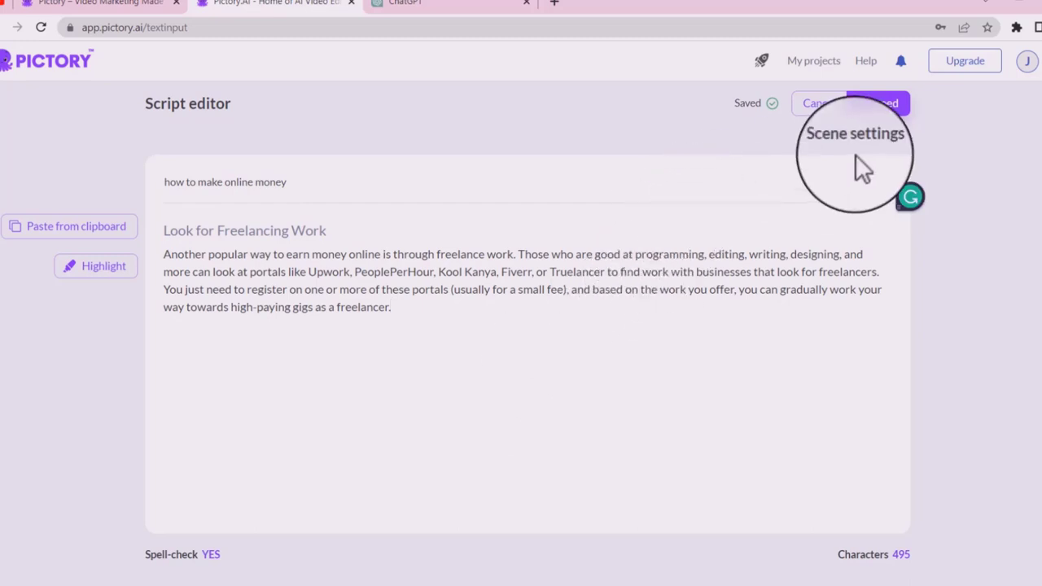
pyautogui.click(897, 110)
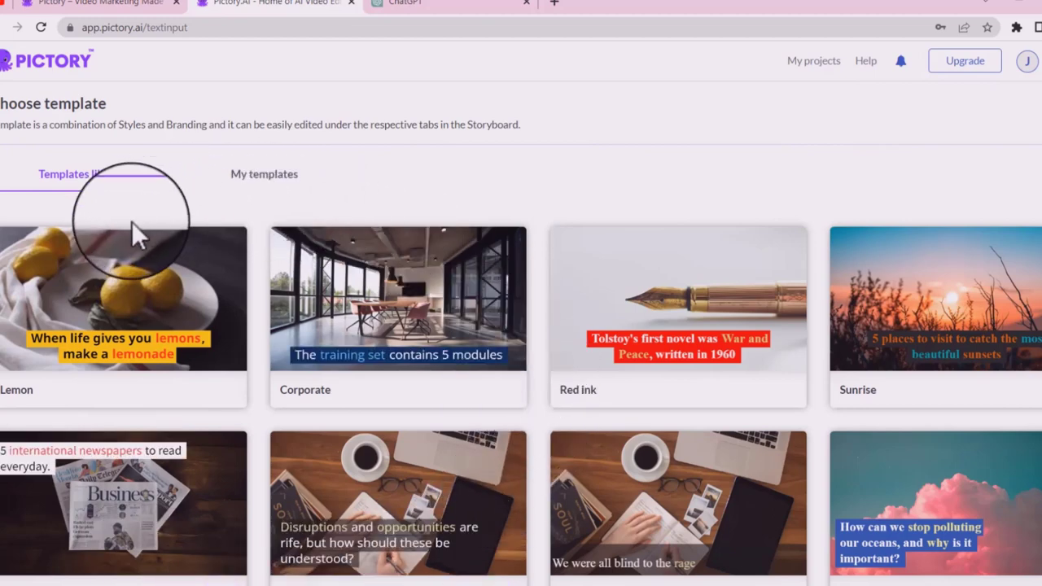
# Step: Create the storyboard with the Corporate template in 16:9 aspect ratio and dismiss the watermark notice
pyautogui.moveTo(72, 298)
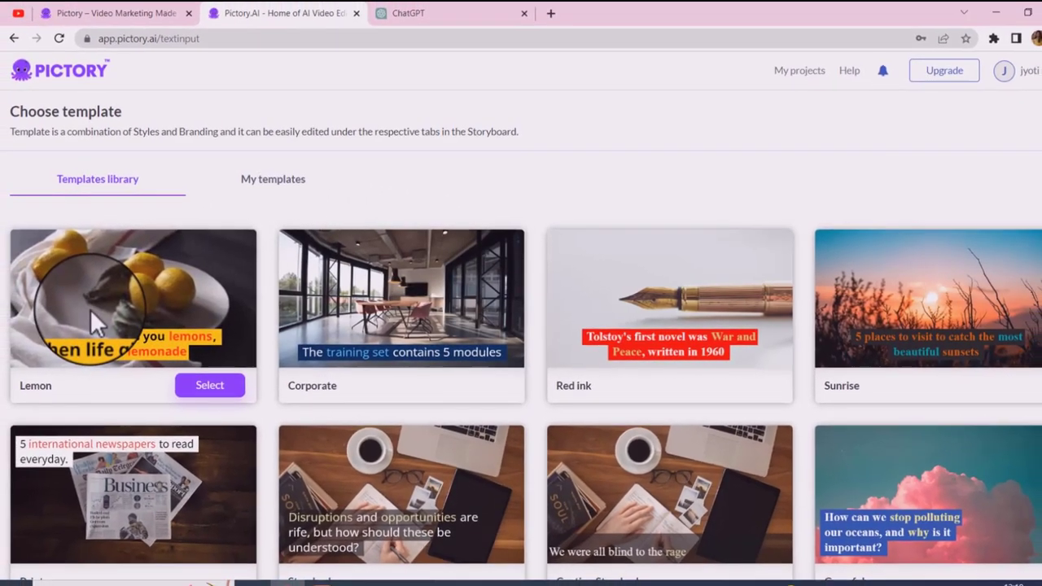
pyautogui.moveTo(390, 292)
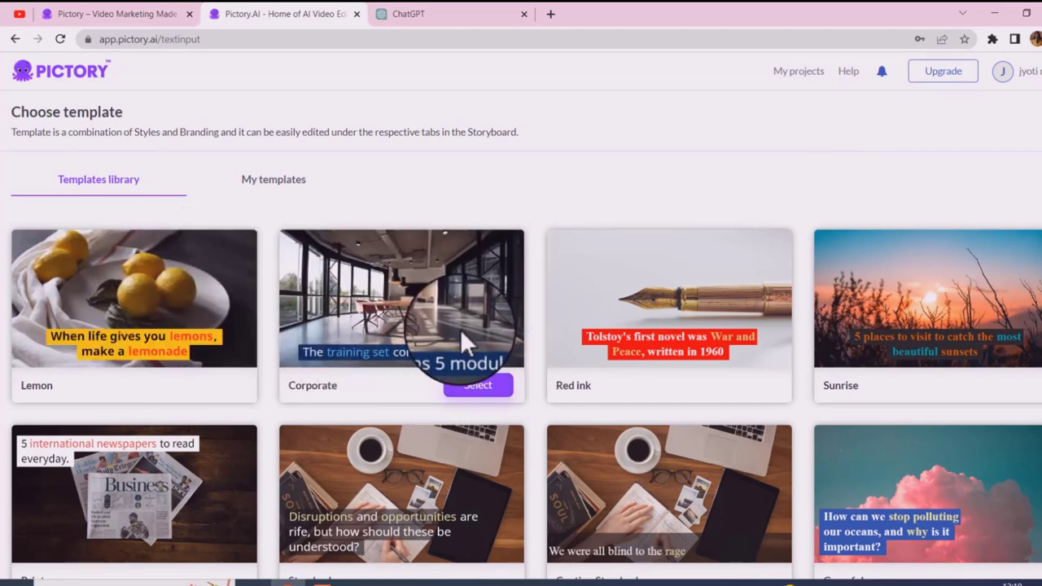
pyautogui.click(480, 389)
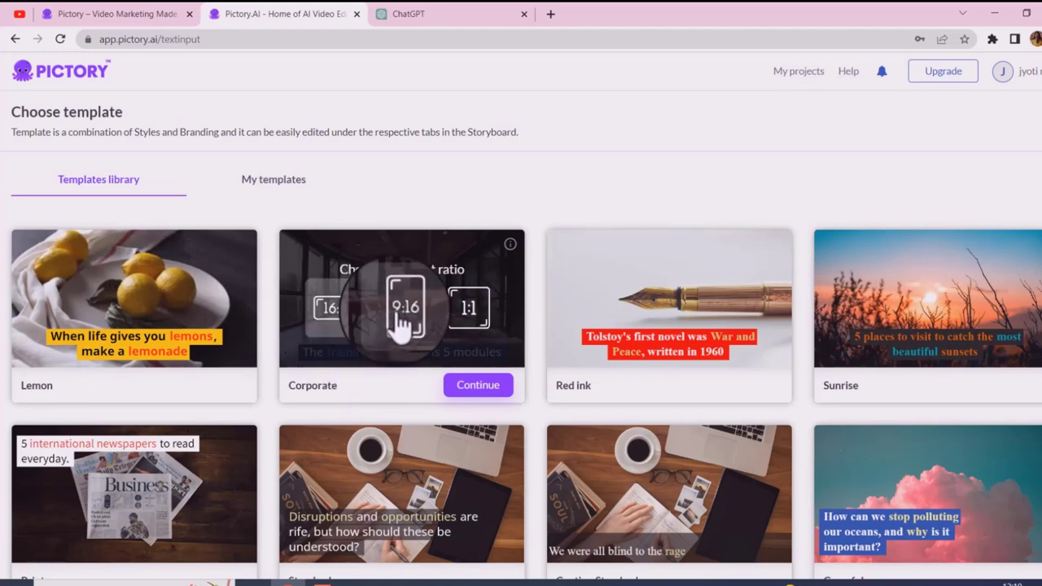
pyautogui.click(340, 315)
pyautogui.click(488, 384)
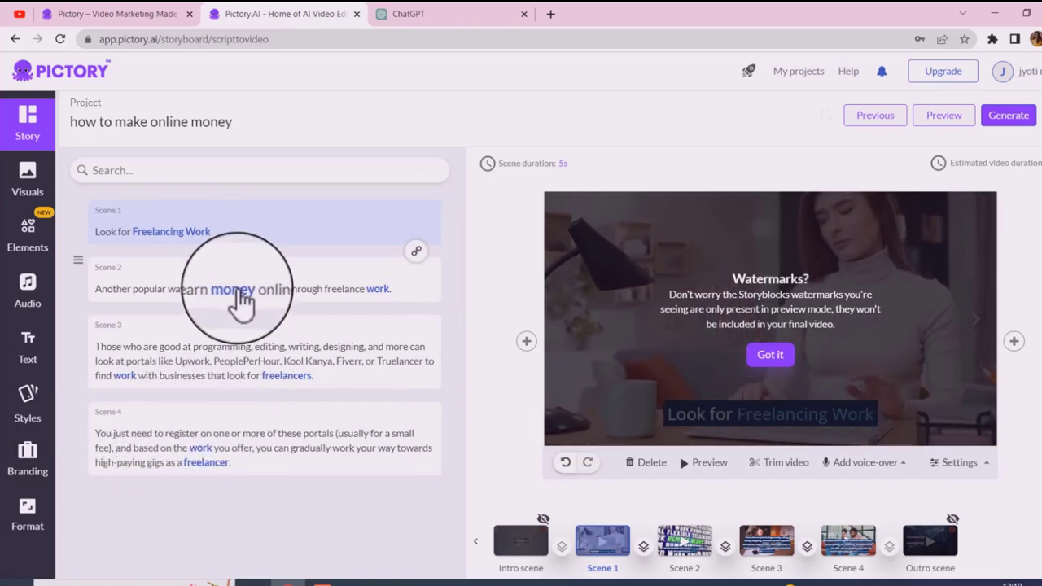
pyautogui.click(773, 357)
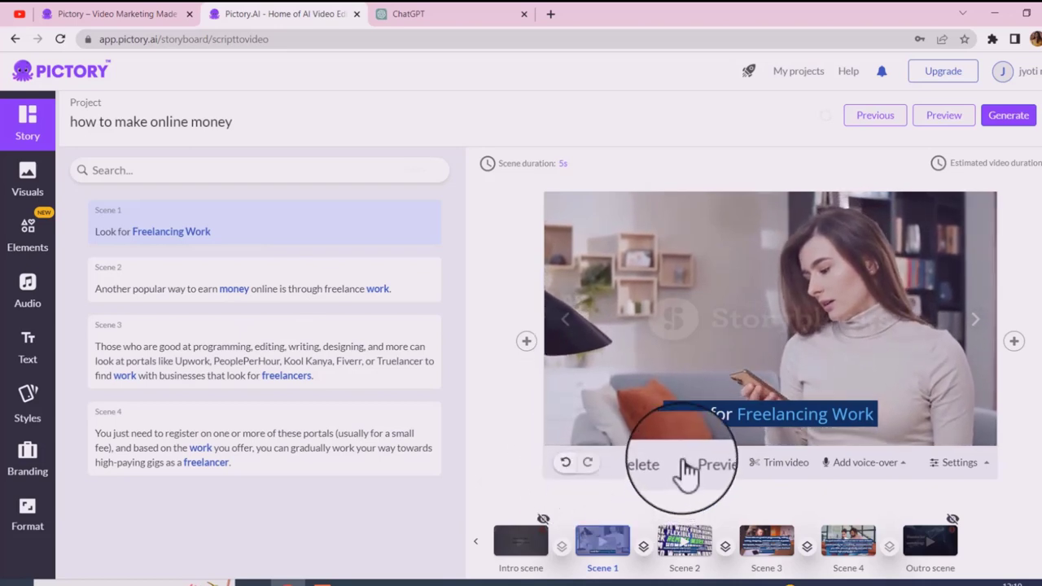
# Step: Review Scenes 2, 3 and 4 of the storyboard and return to Scene 1
pyautogui.scroll(-1, 677, 437)
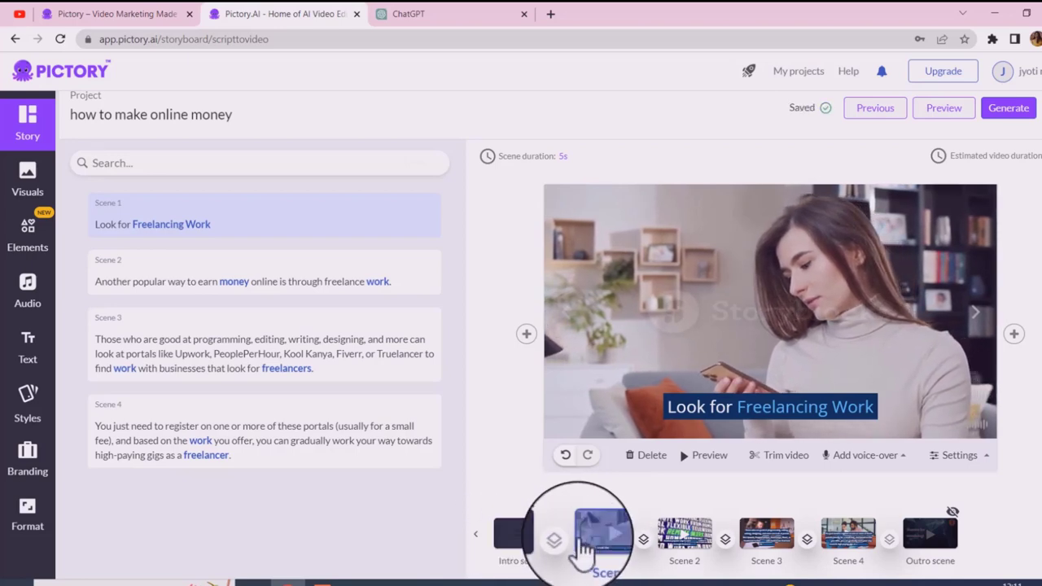
pyautogui.scroll(1, 619, 554)
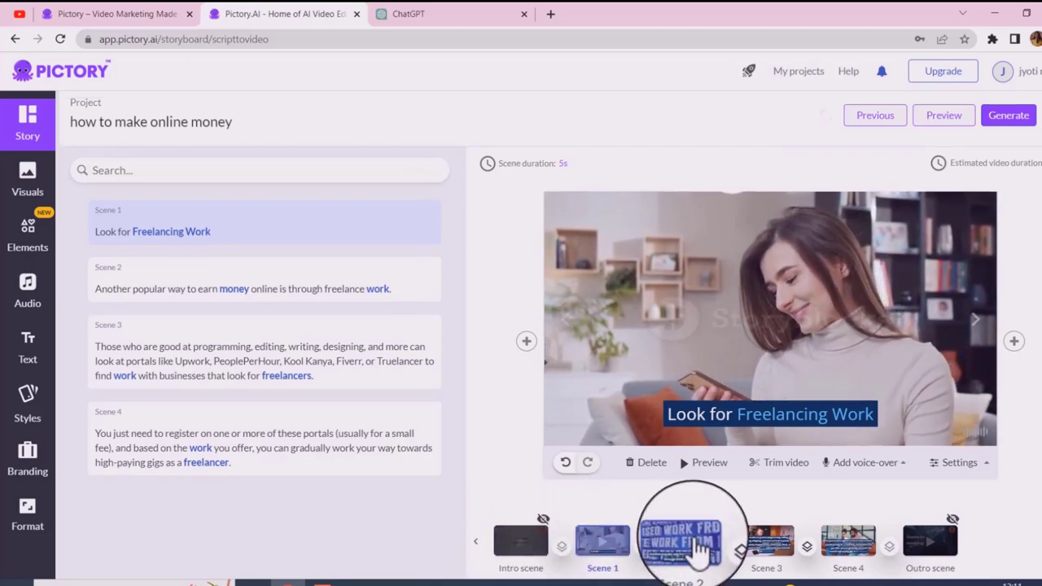
pyautogui.click(699, 548)
pyautogui.scroll(-1, 698, 547)
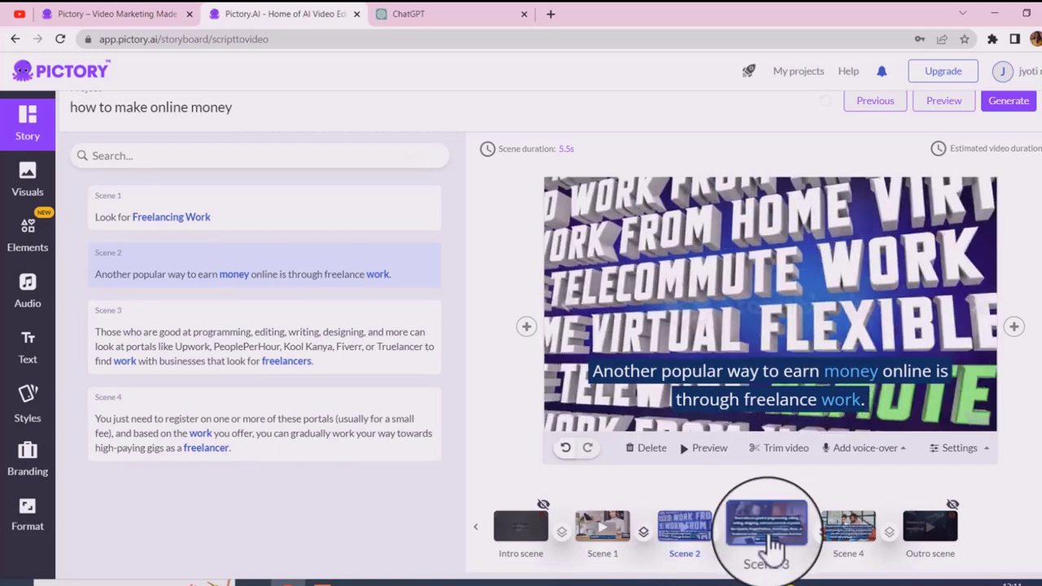
pyautogui.click(770, 548)
pyautogui.click(843, 550)
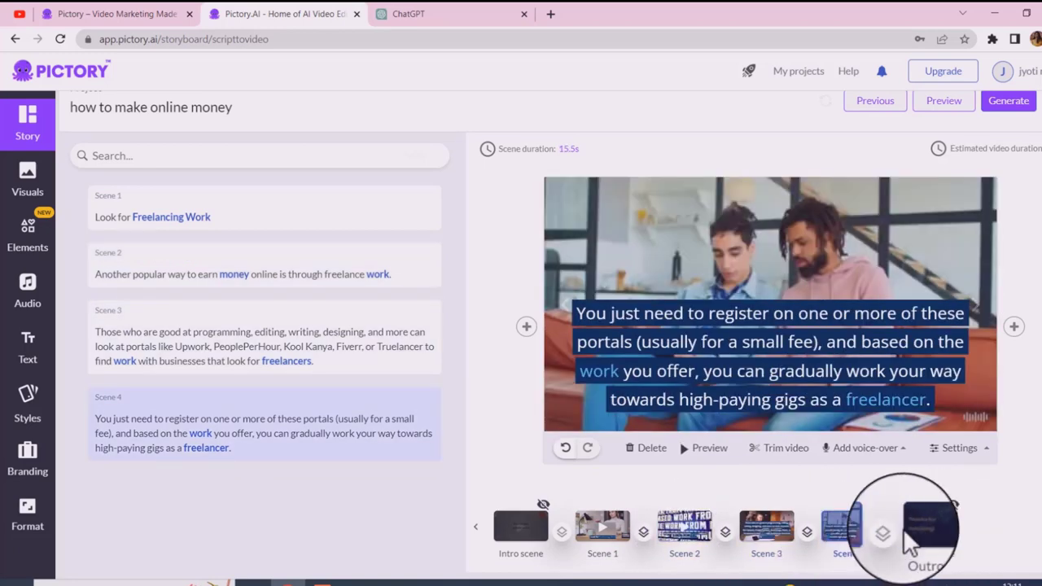
pyautogui.click(603, 542)
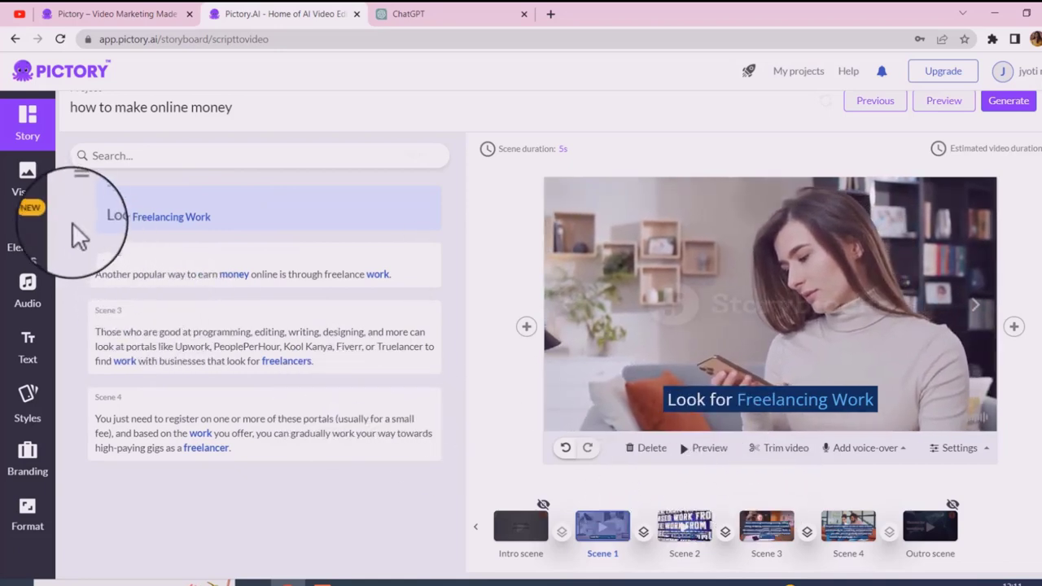
# Step: Browse the background music library available for the video
pyautogui.click(33, 308)
pyautogui.scroll(1, 226, 318)
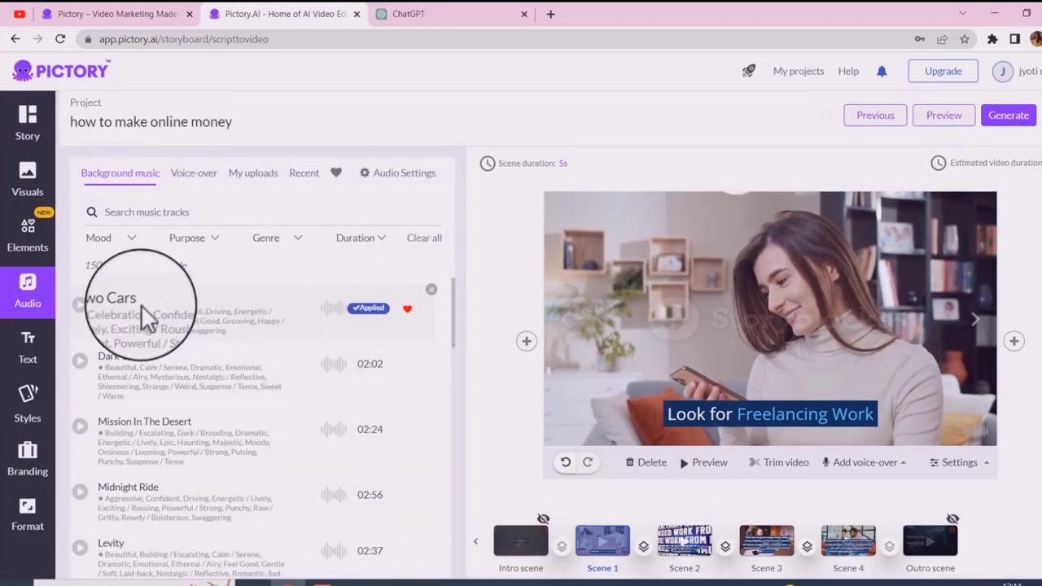
pyautogui.scroll(-15, 159, 338)
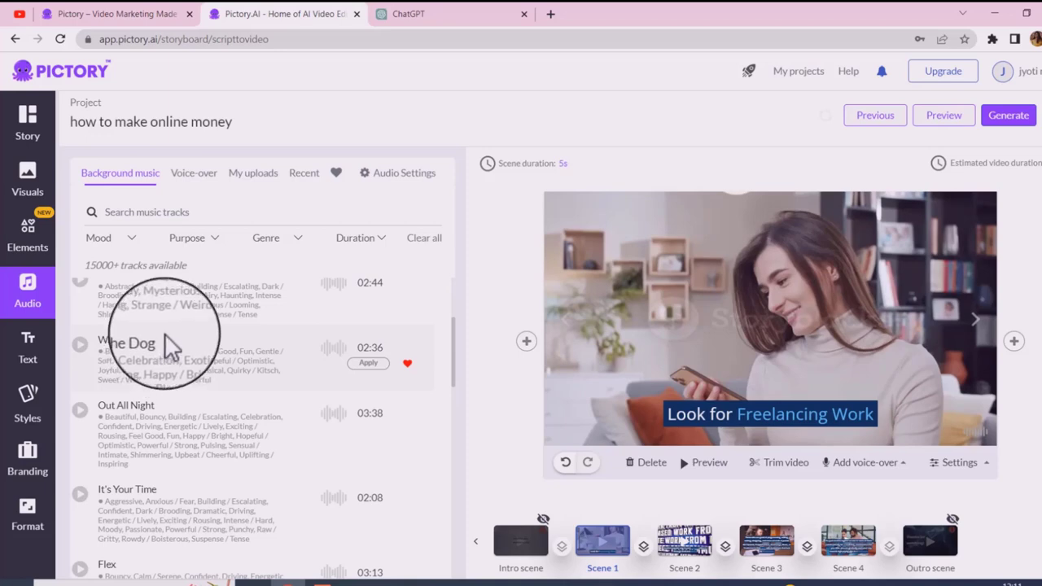
pyautogui.scroll(15, 169, 345)
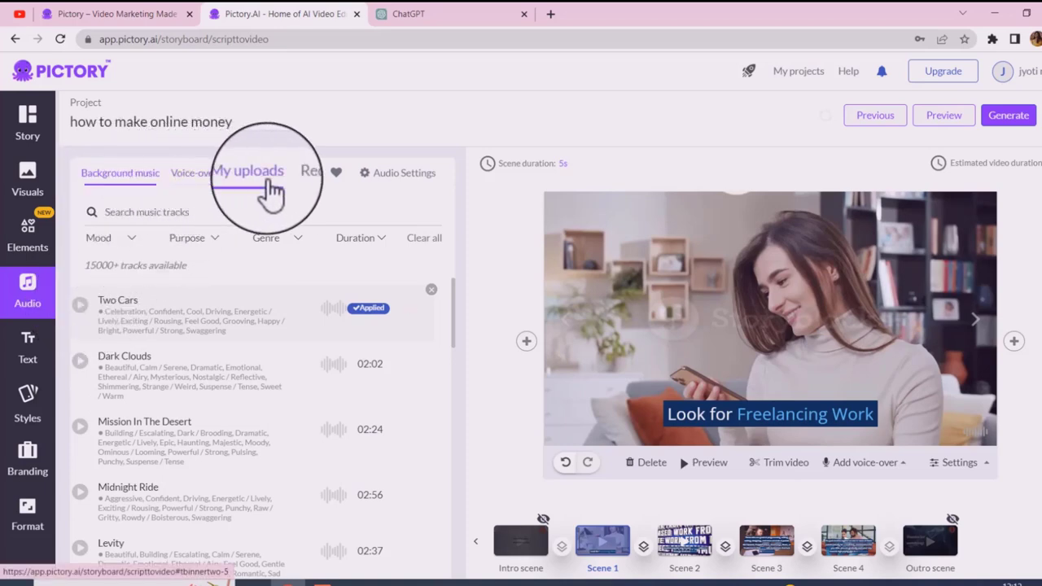
# Step: Apply the US English female voice Joanna as the video's AI voice-over
pyautogui.click(197, 189)
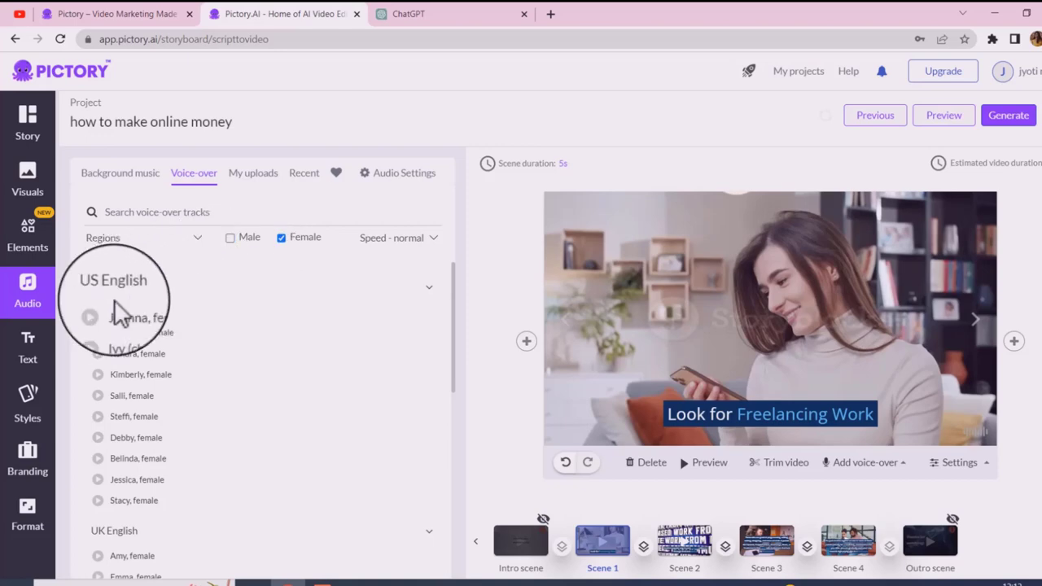
pyautogui.scroll(-8, 122, 366)
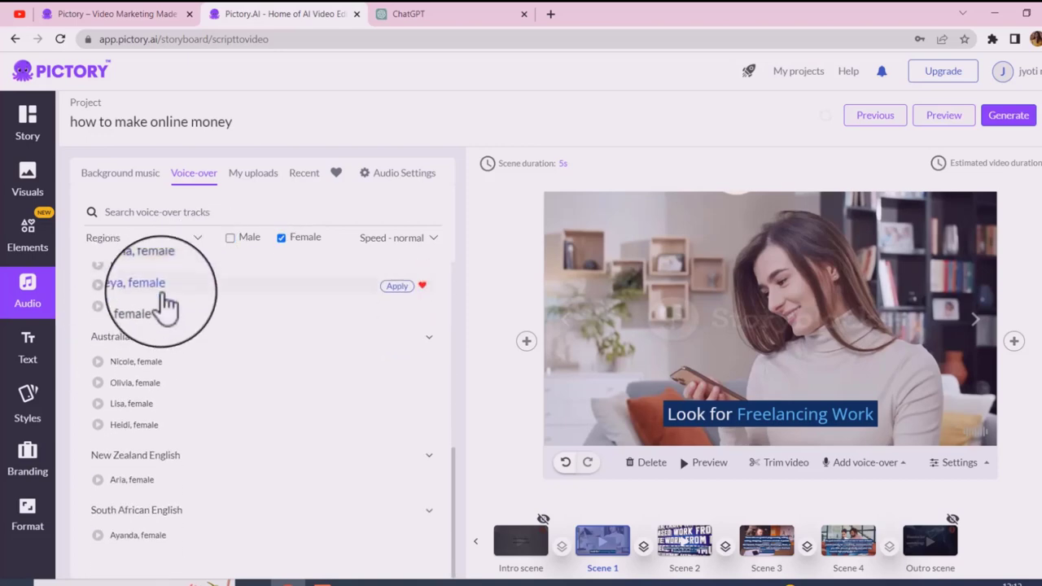
pyautogui.scroll(8, 187, 424)
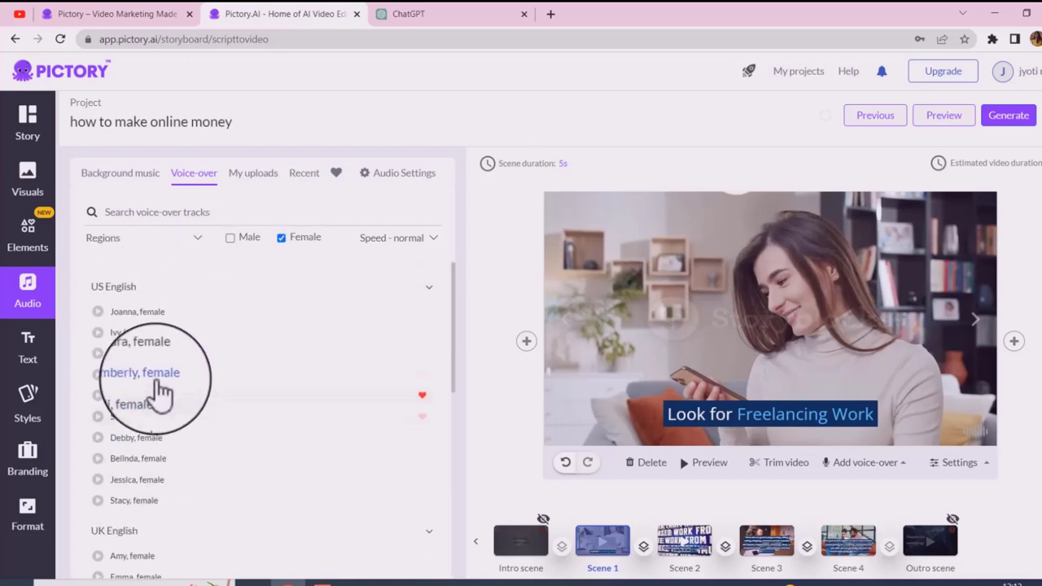
pyautogui.moveTo(161, 386)
pyautogui.moveTo(139, 314)
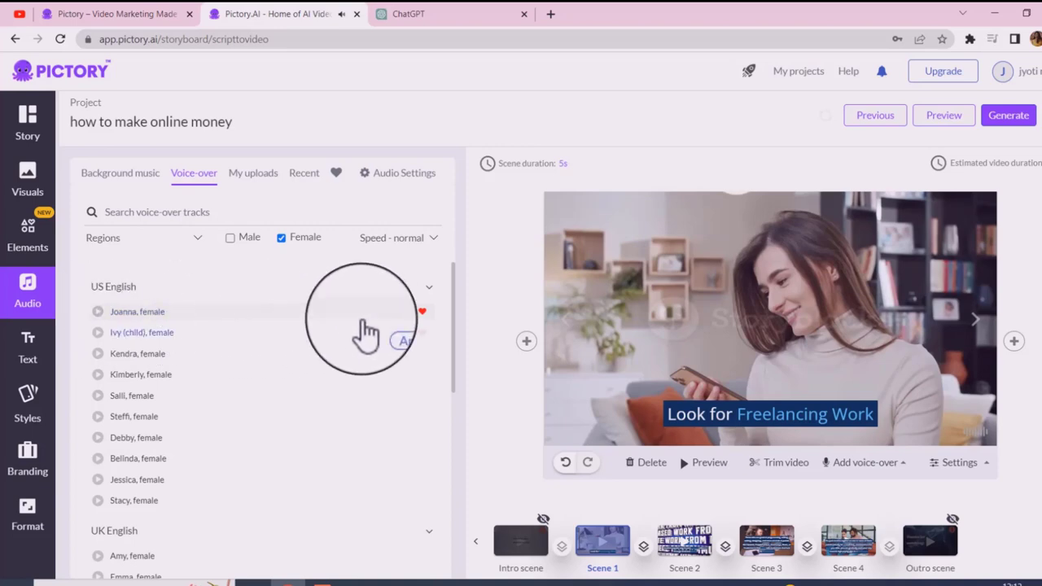
pyautogui.click(397, 316)
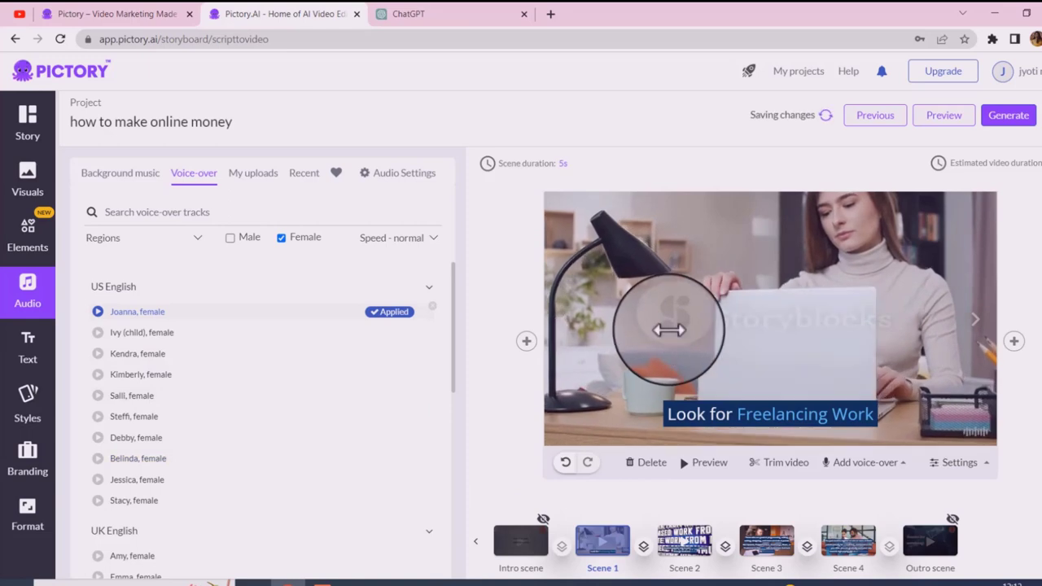
pyautogui.click(1010, 116)
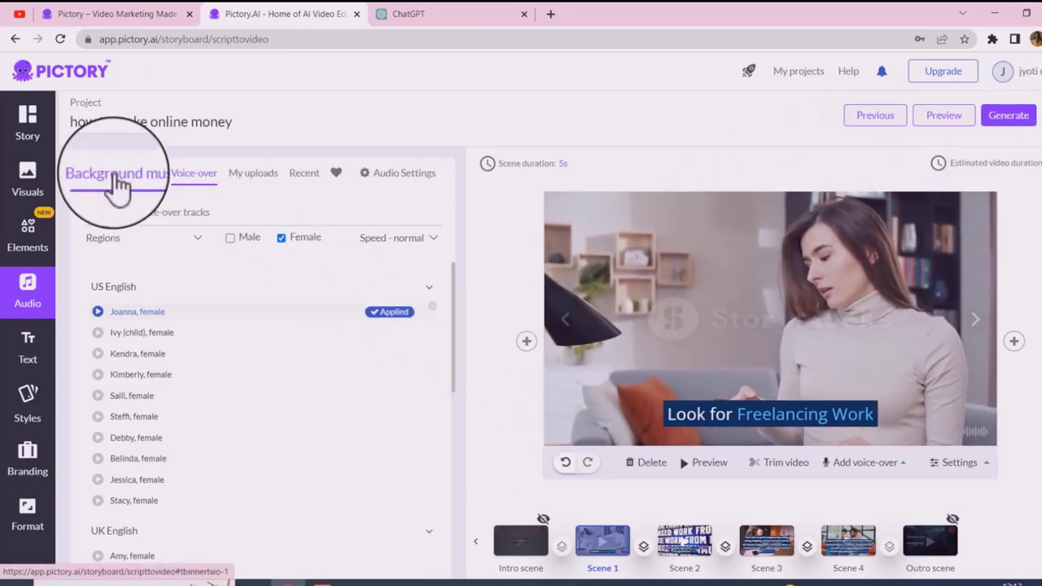
# Step: Check the background music list again for the applied track and its alternatives
pyautogui.click(90, 175)
pyautogui.scroll(-2, 157, 460)
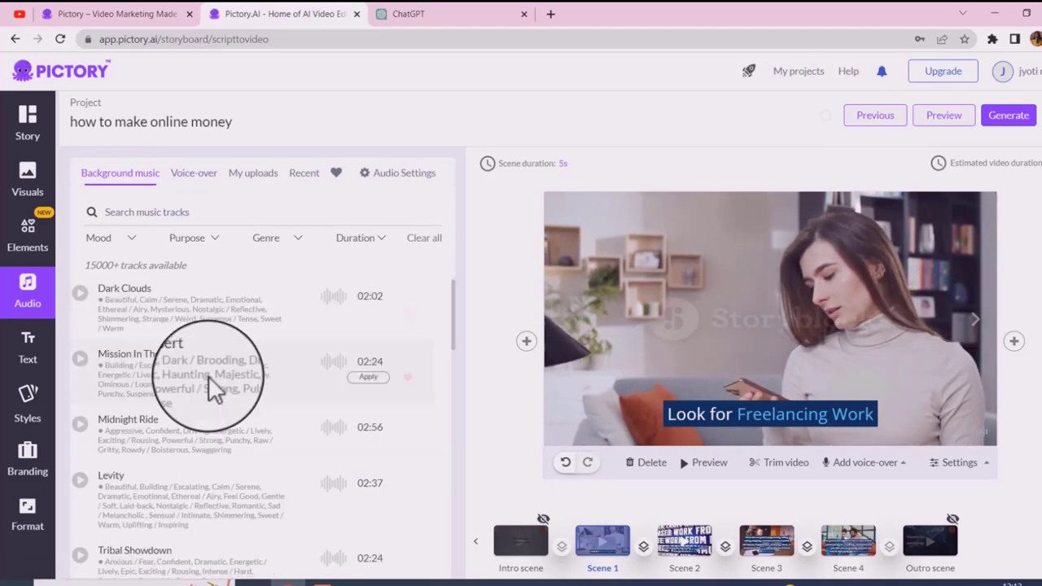
pyautogui.scroll(1, 98, 307)
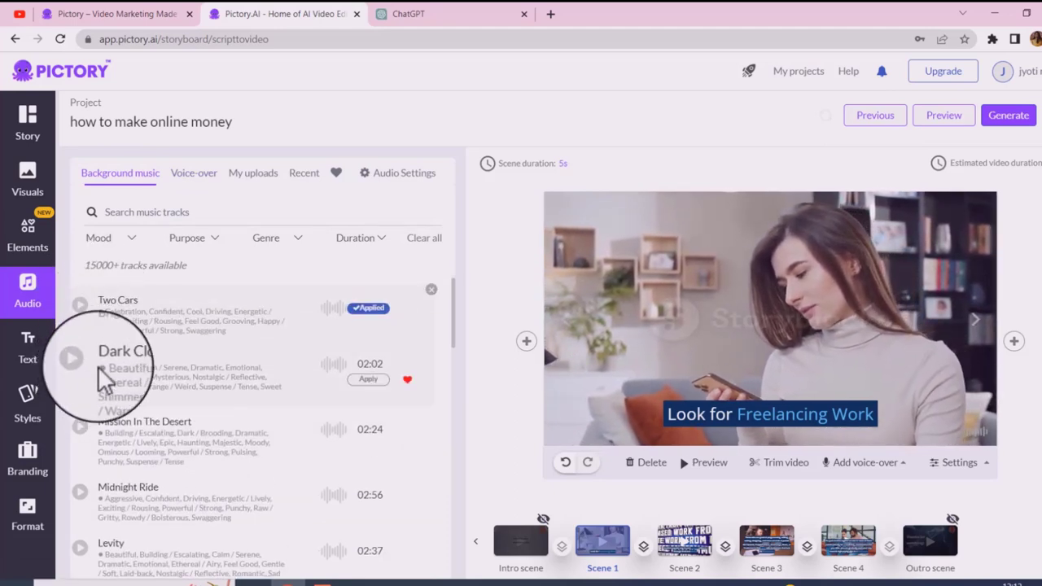
# Step: Open the file chooser for uploading a custom voice-over and close it without uploading a file
pyautogui.click(244, 189)
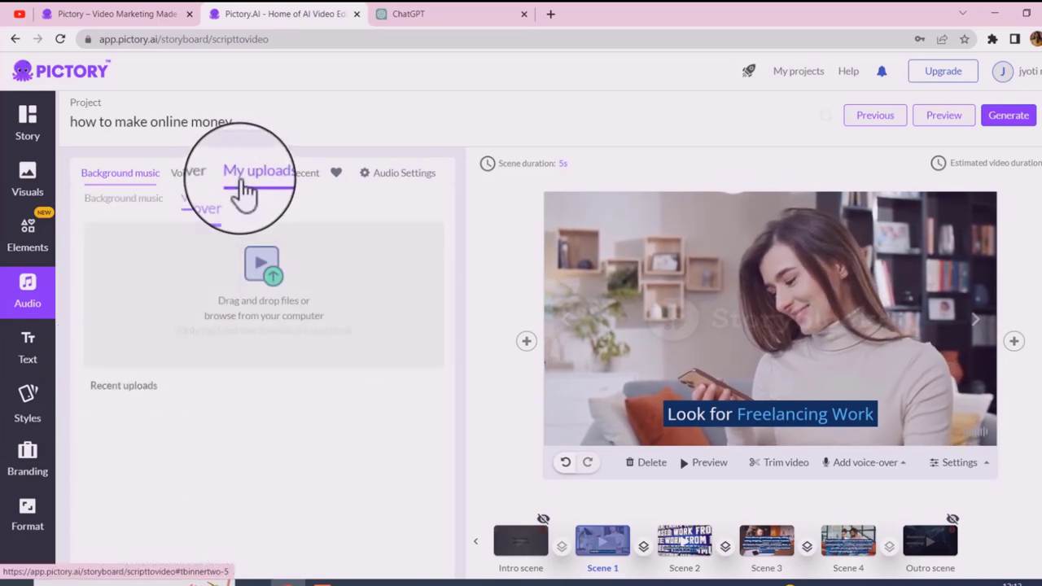
pyautogui.click(204, 198)
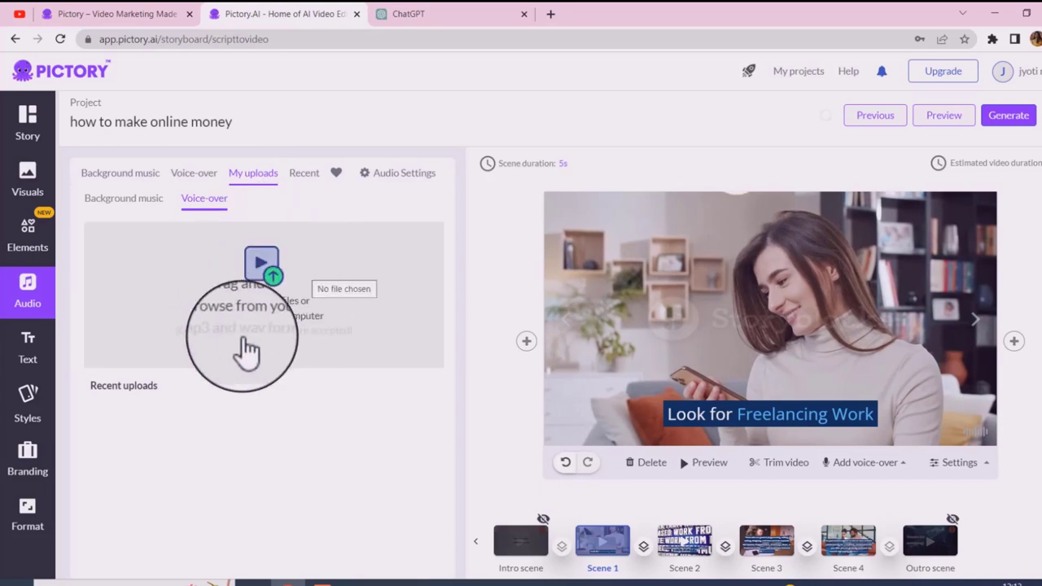
pyautogui.click(266, 274)
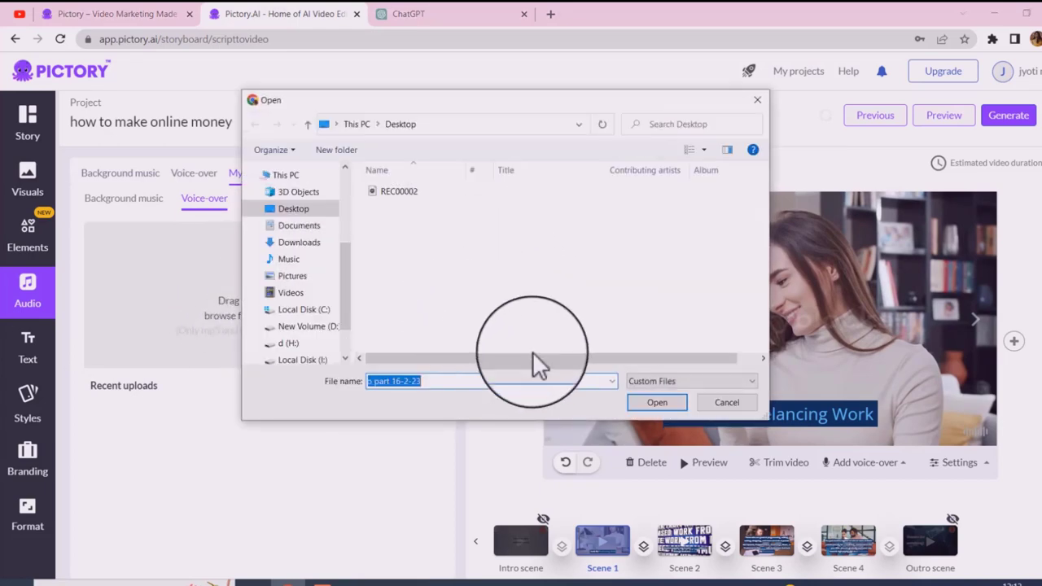
pyautogui.click(682, 414)
# Step: Look through the voice-over voices of the other English regions and go back to the background music tracks
pyautogui.click(198, 179)
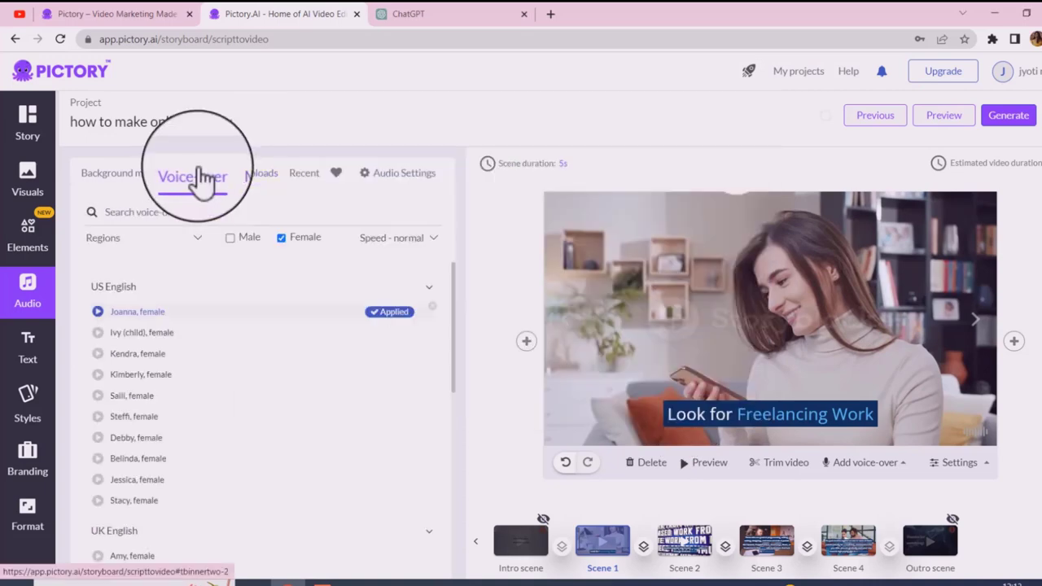
pyautogui.scroll(-5, 173, 301)
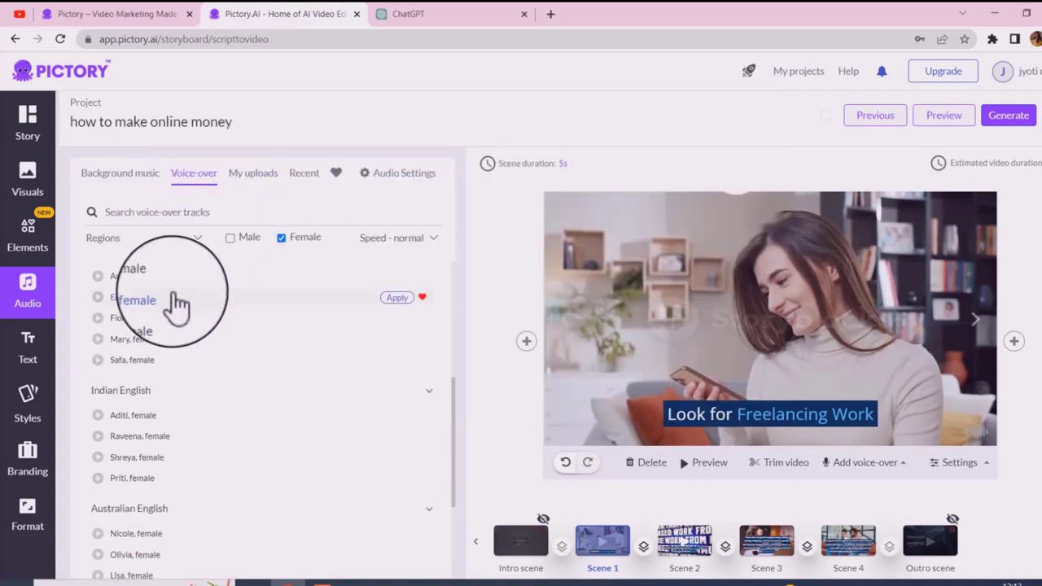
pyautogui.click(147, 180)
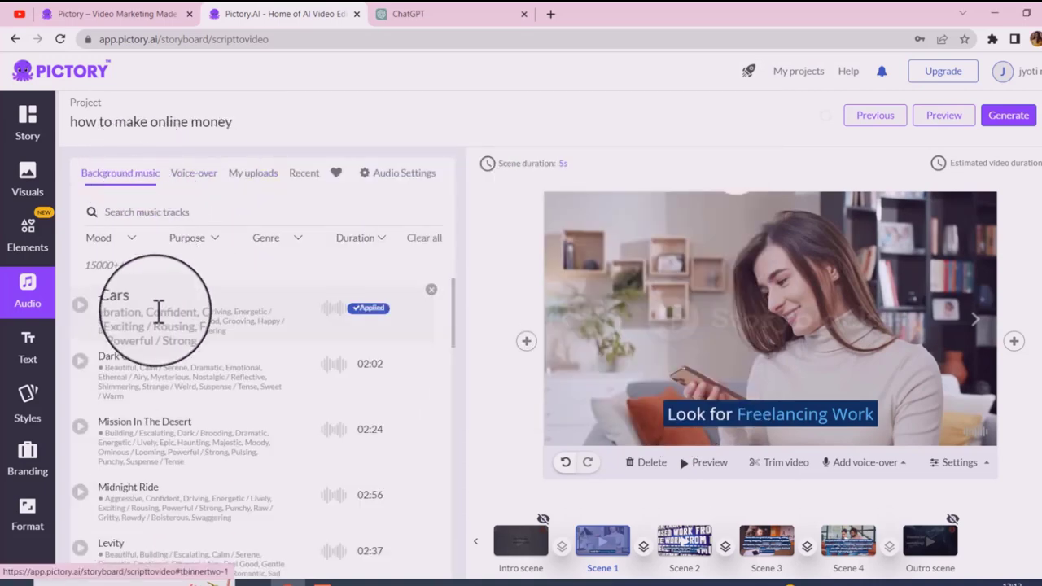
# Step: Browse the background music tracks and apply Dark Clouds as the video's background music
pyautogui.scroll(-1, 155, 342)
pyautogui.scroll(-1, 157, 342)
pyautogui.scroll(2, 155, 308)
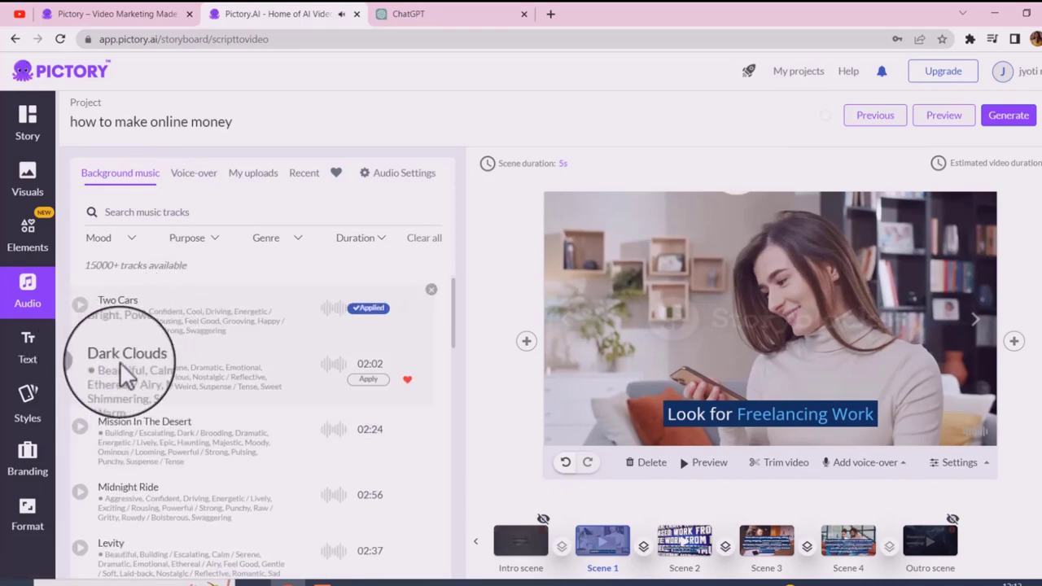
pyautogui.click(369, 380)
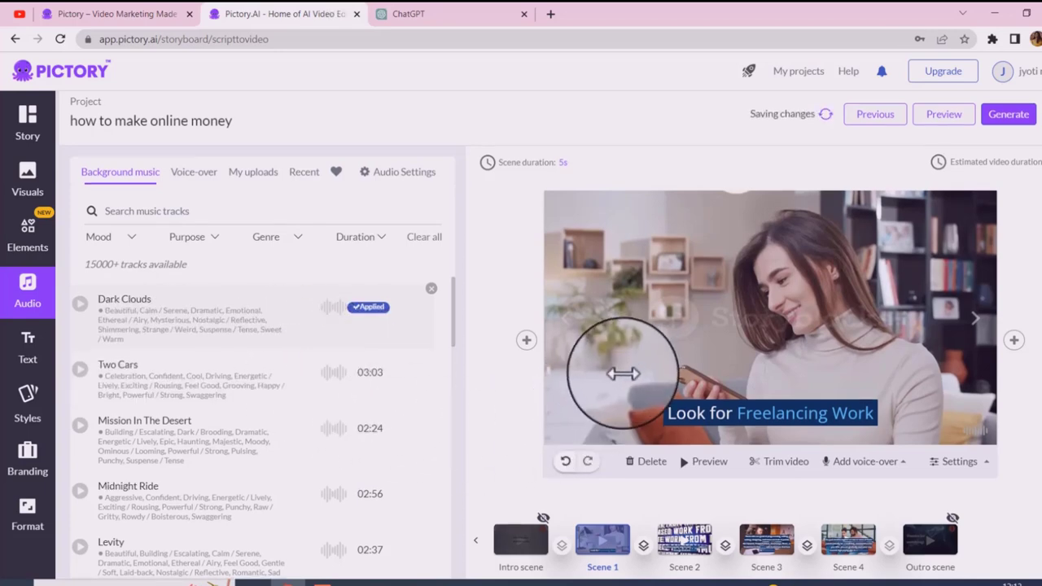
# Step: Replace Scene 1's visual with the library clip of a woman in a blue shirt writing beside a laptop
pyautogui.click(39, 200)
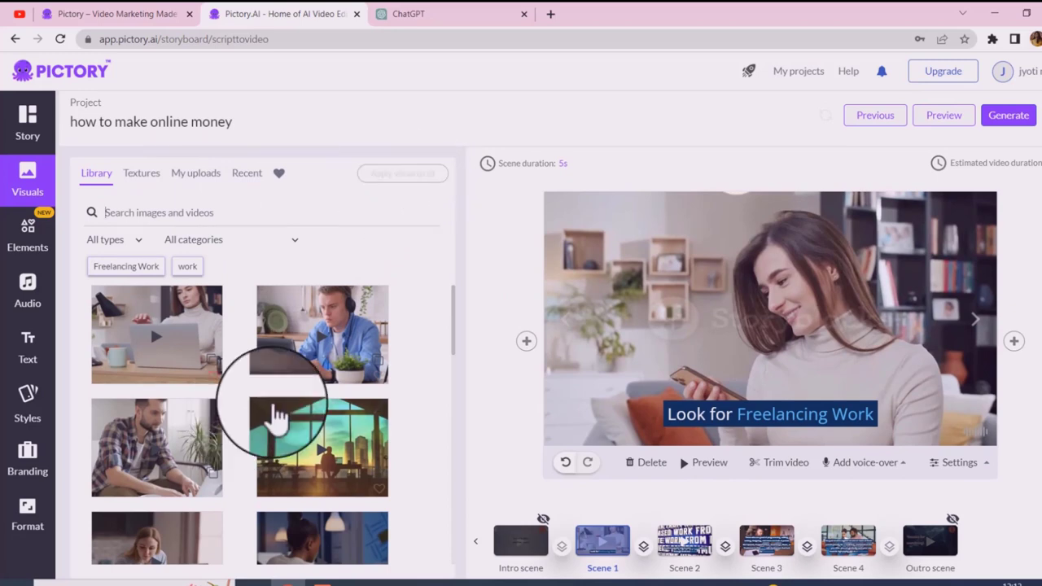
pyautogui.scroll(-3, 269, 366)
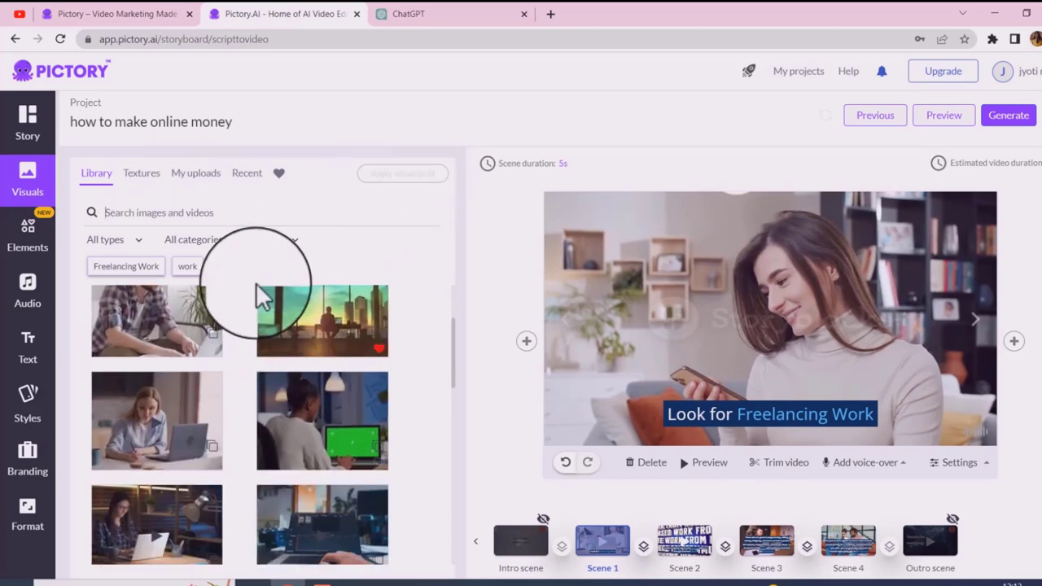
pyautogui.click(150, 425)
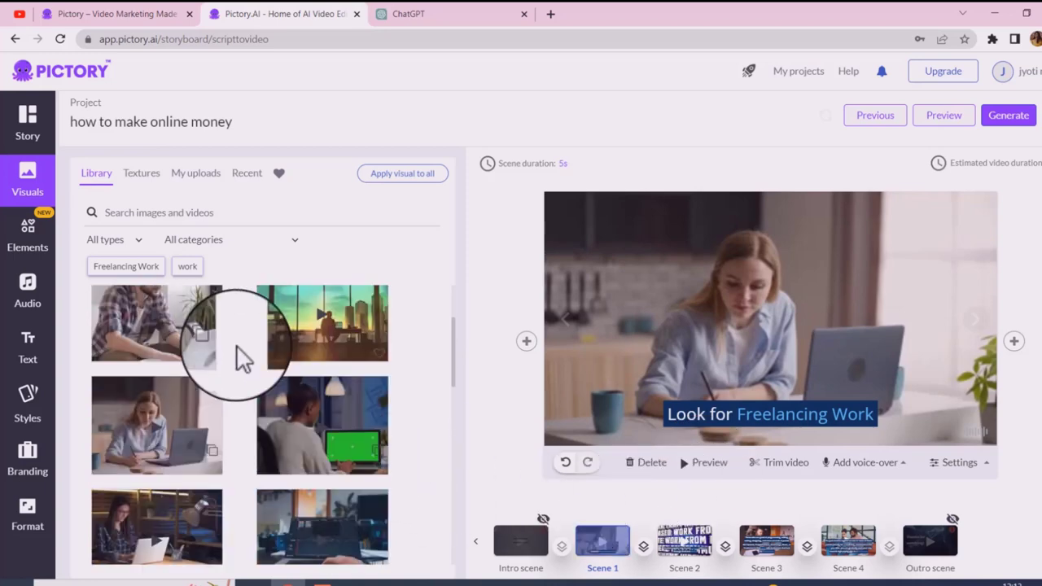
# Step: Look through the visual upload area, the background textures and solid colors, and the sticker collection
pyautogui.click(195, 180)
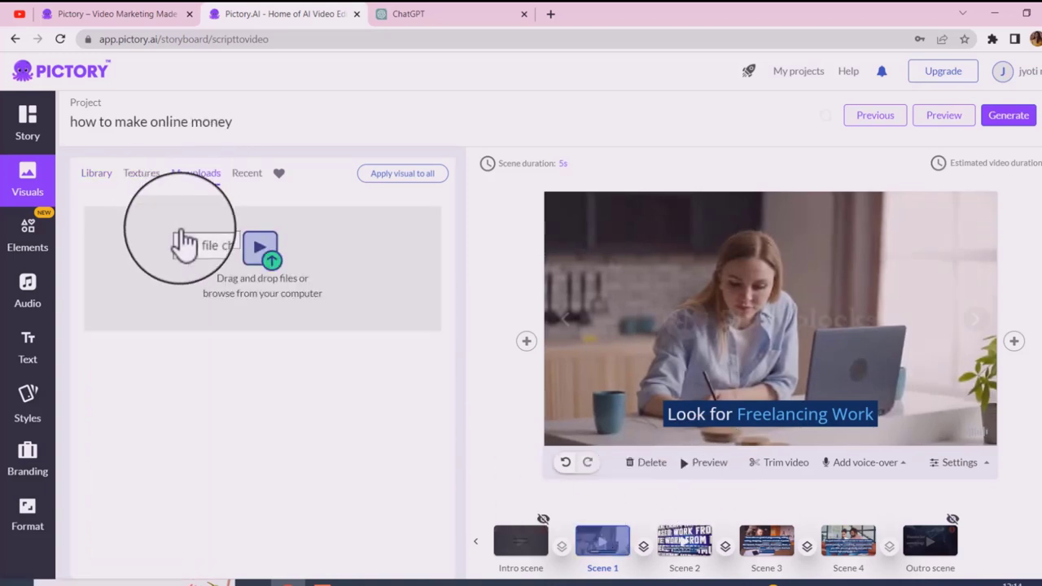
pyautogui.click(153, 177)
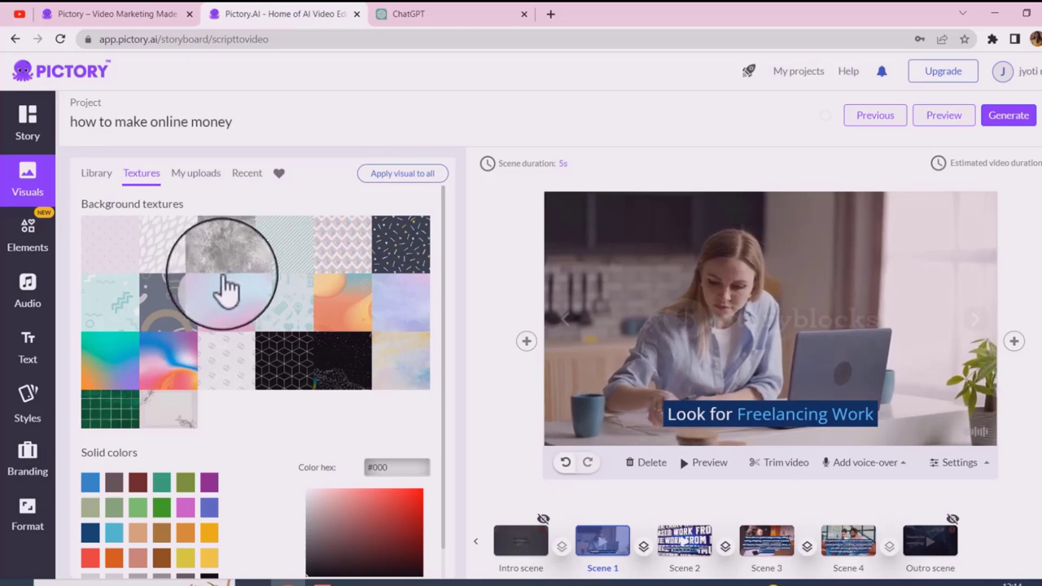
pyautogui.scroll(-1, 173, 423)
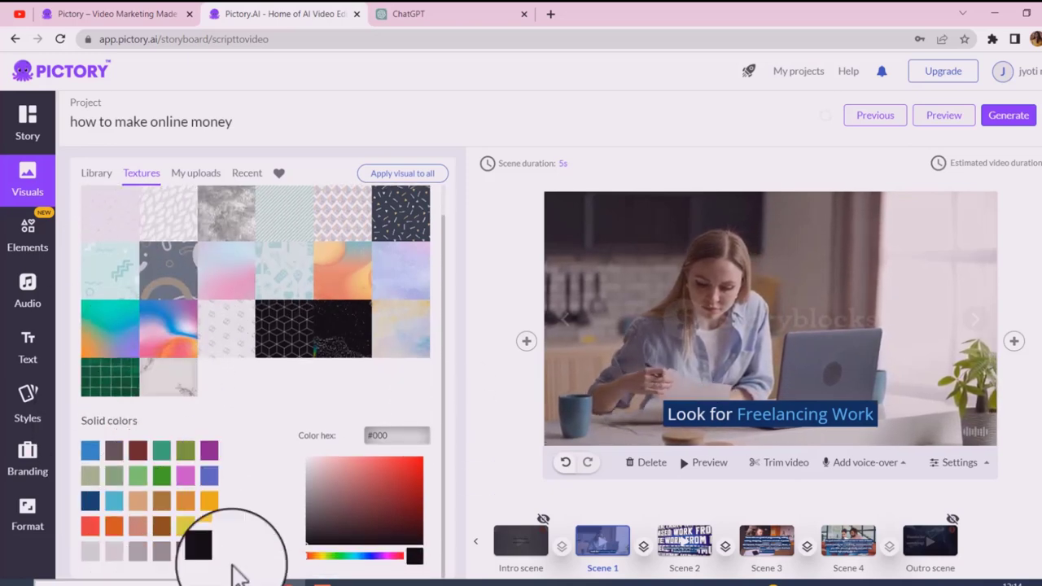
pyautogui.scroll(-1, 245, 432)
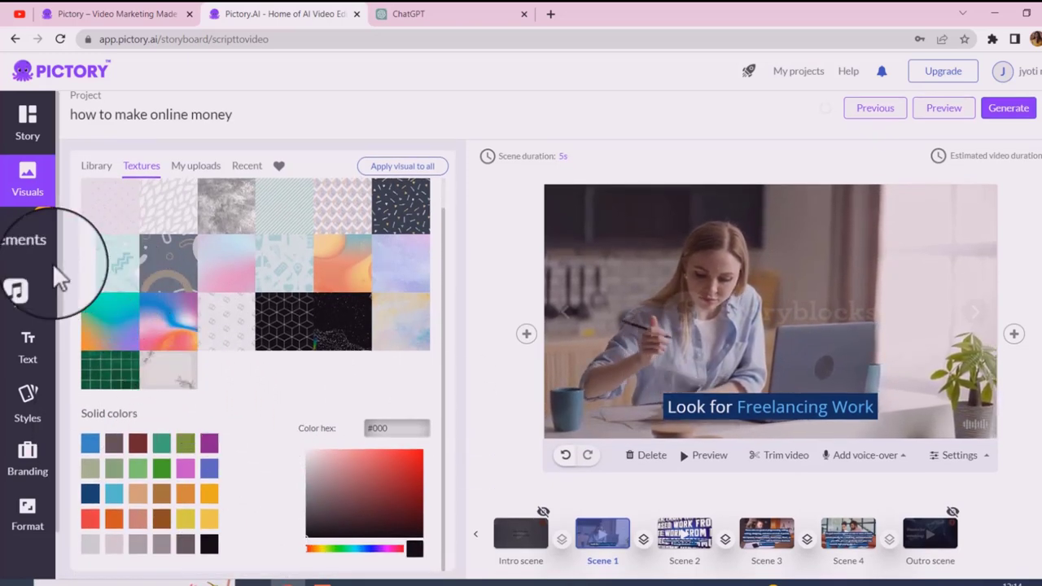
pyautogui.click(28, 252)
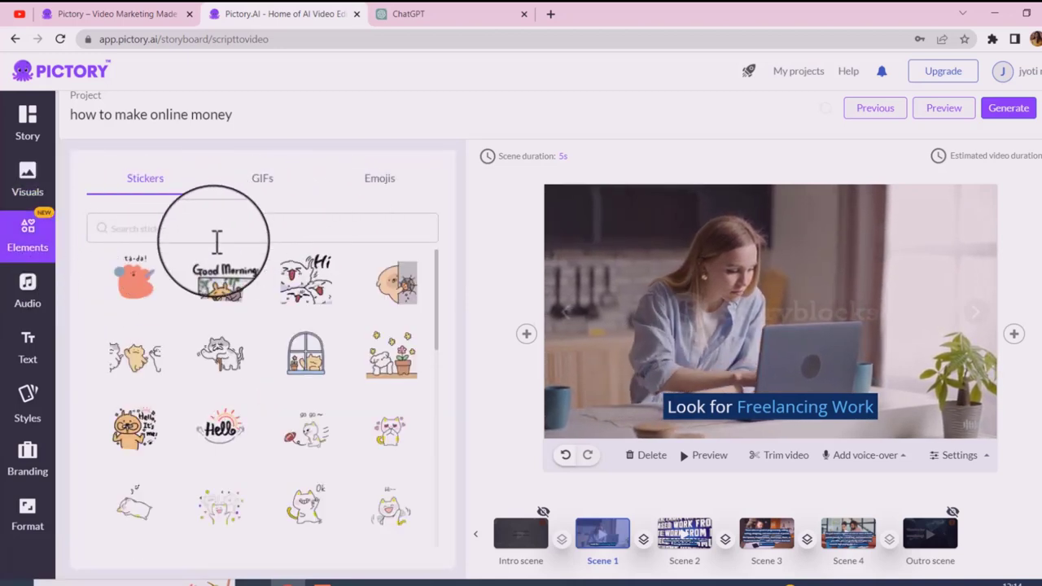
pyautogui.scroll(-5, 203, 350)
pyautogui.scroll(-5, 200, 342)
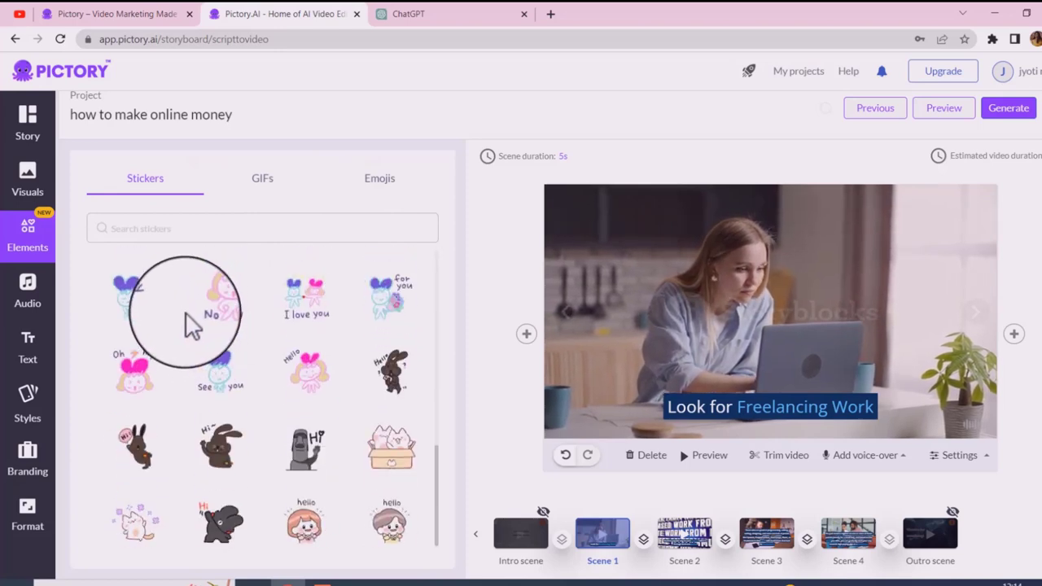
pyautogui.scroll(8, 187, 321)
# Step: Add a heading reading "YouTube Mantra" to Scene 1
pyautogui.click(29, 364)
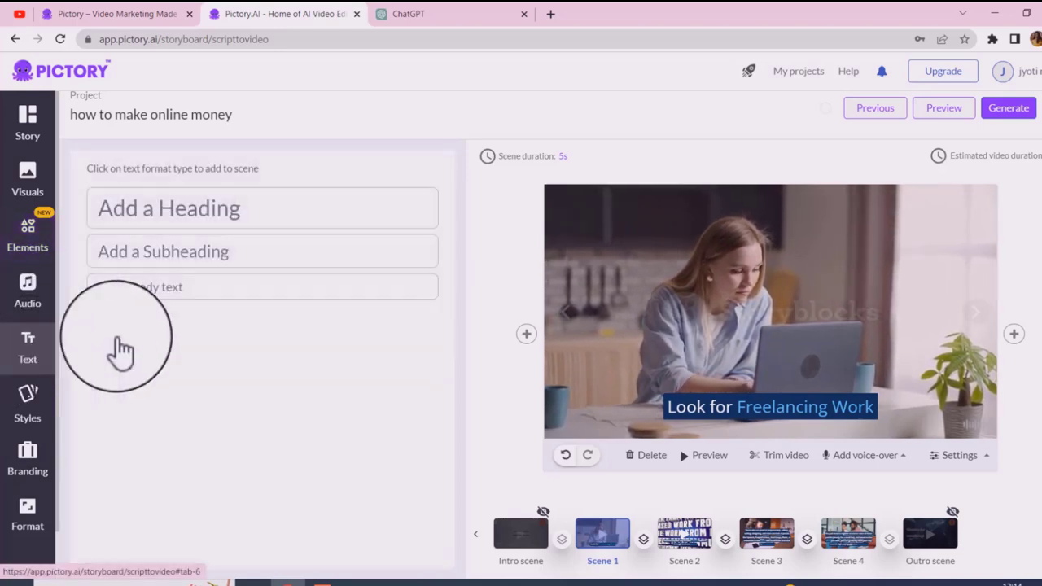
pyautogui.click(203, 217)
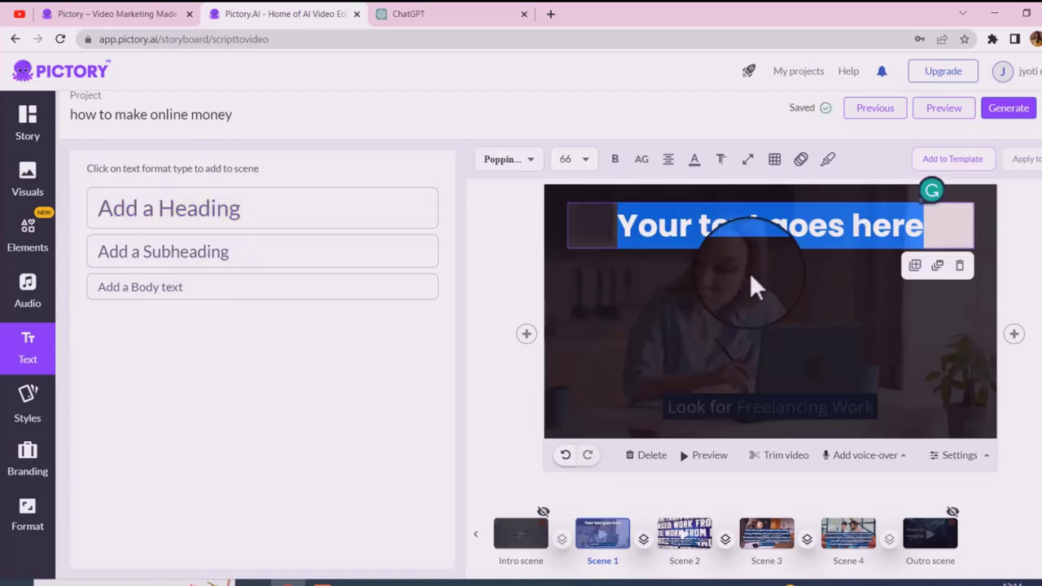
pyautogui.press('BackSpace')
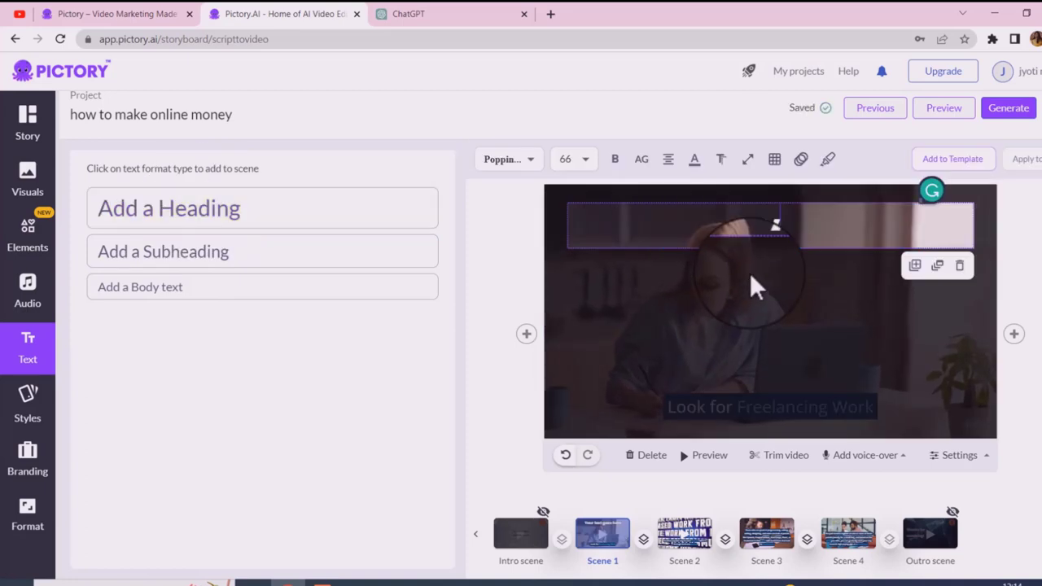
pyautogui.write('Y')
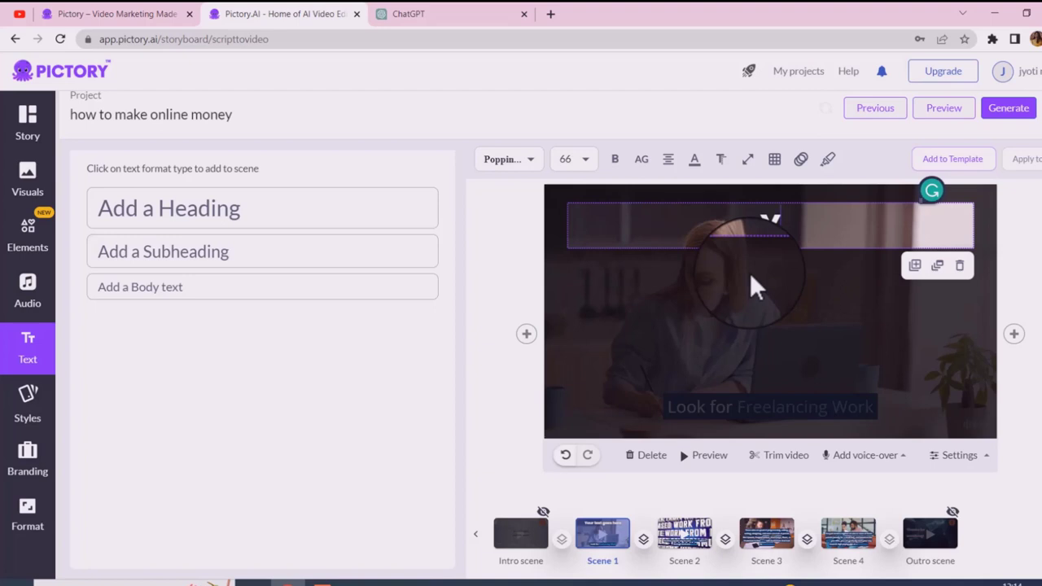
pyautogui.write('ouTube Mantra')
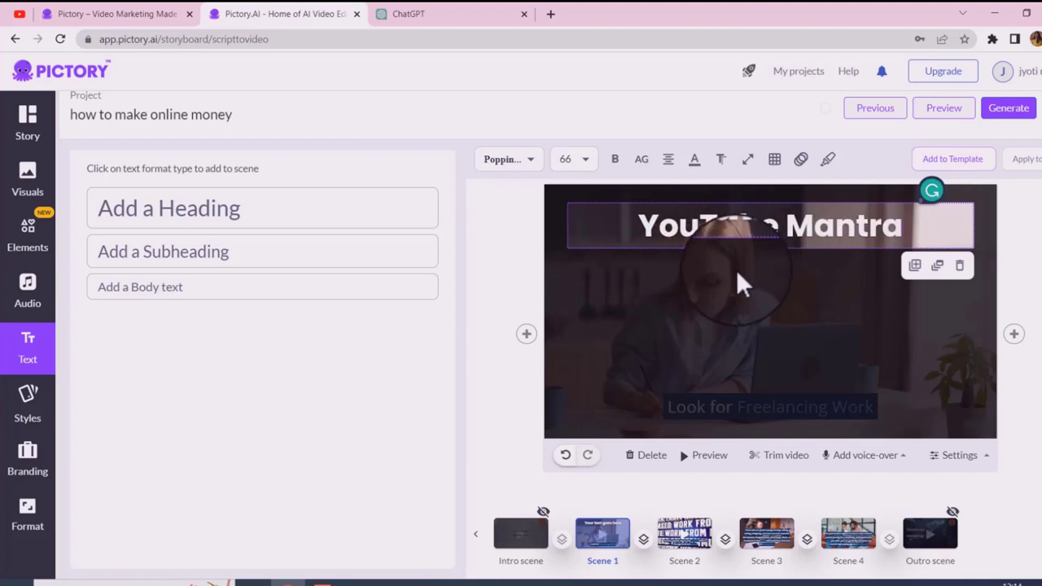
pyautogui.click(1038, 270)
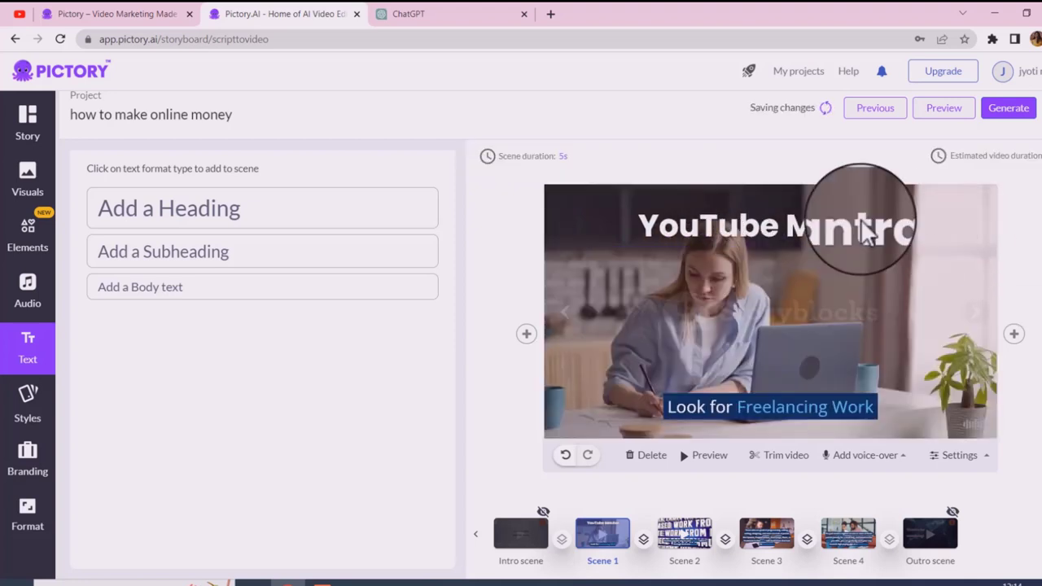
# Step: Move the YouTube Mantra heading up to the scene's top edge and keep it selected
pyautogui.moveTo(757, 224); pyautogui.dragTo(727, 209)
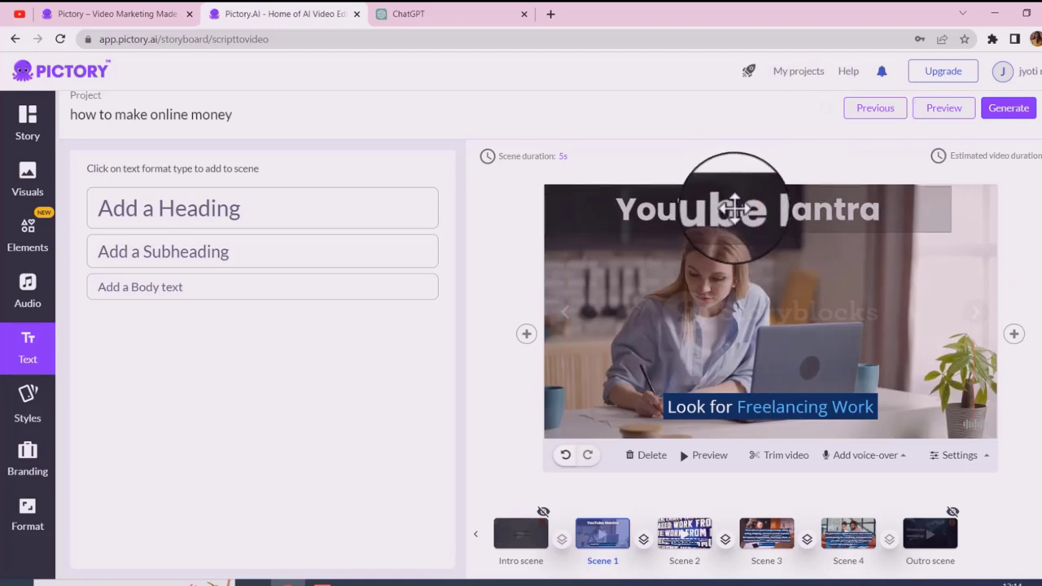
pyautogui.click(740, 233)
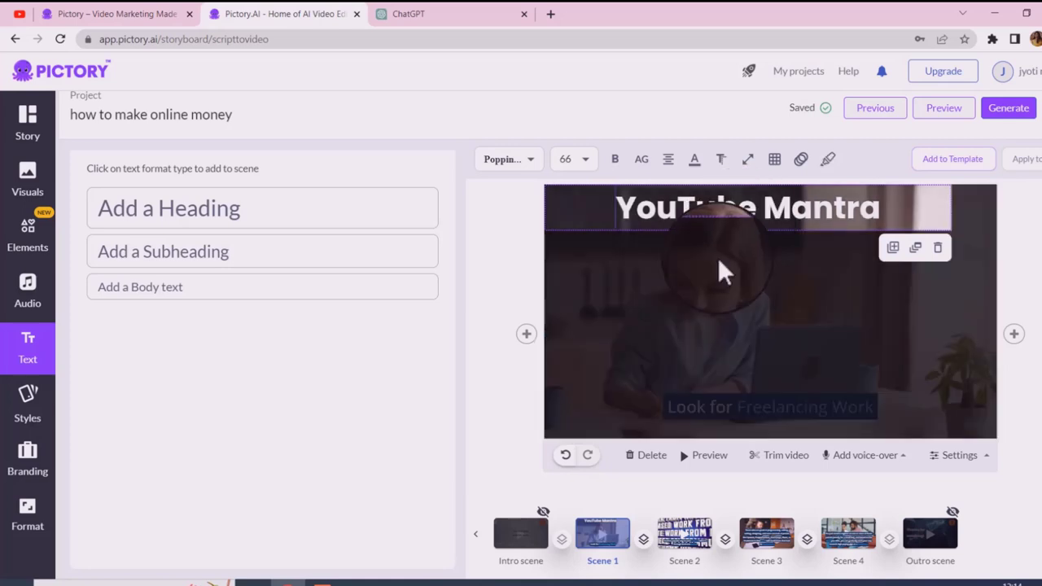
pyautogui.click(724, 266)
pyautogui.click(644, 215)
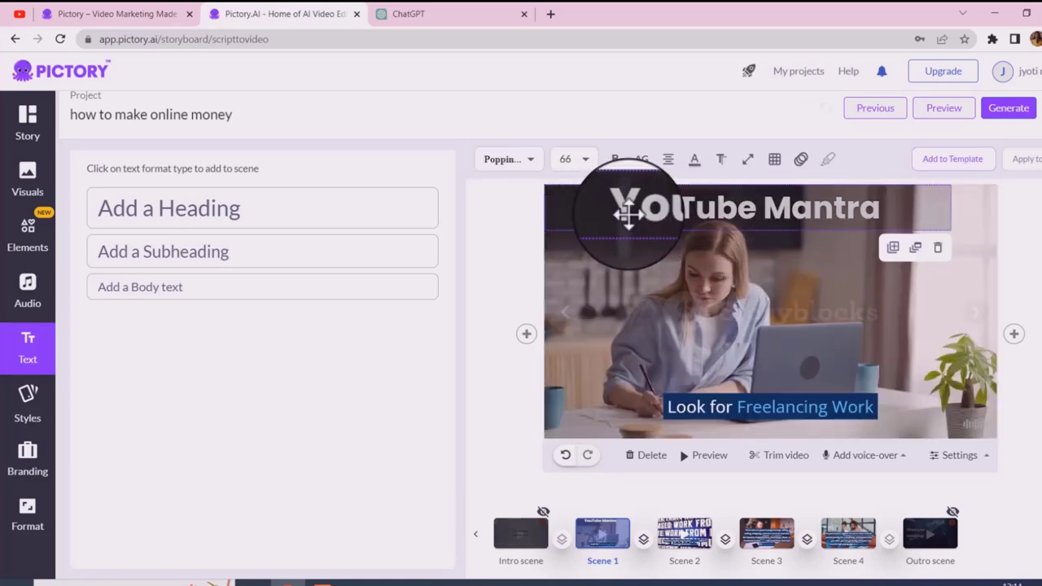
# Step: Duplicate the YouTube Mantra heading and remove the extra copy
pyautogui.click(891, 244)
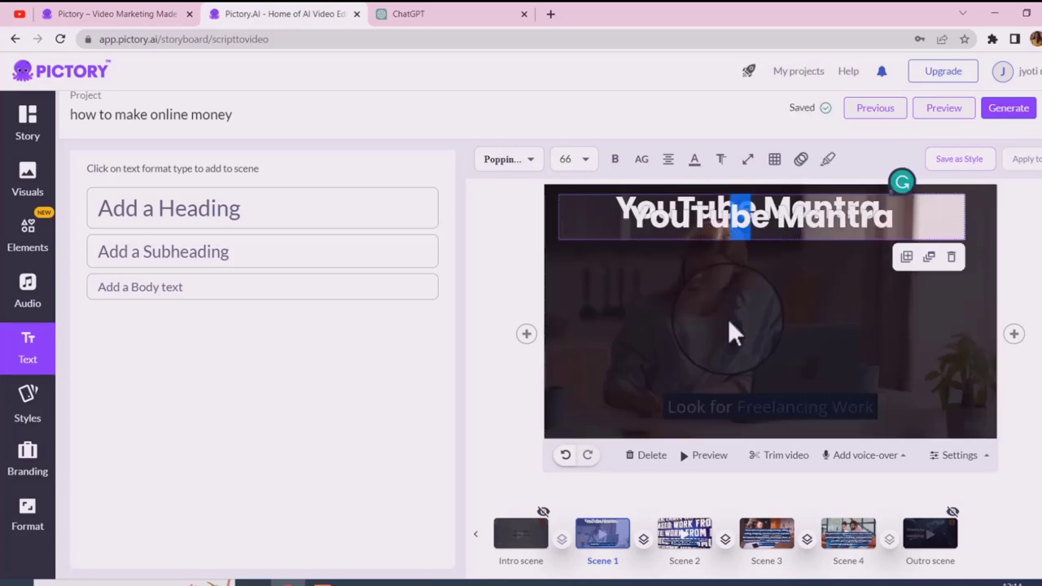
pyautogui.click(746, 216)
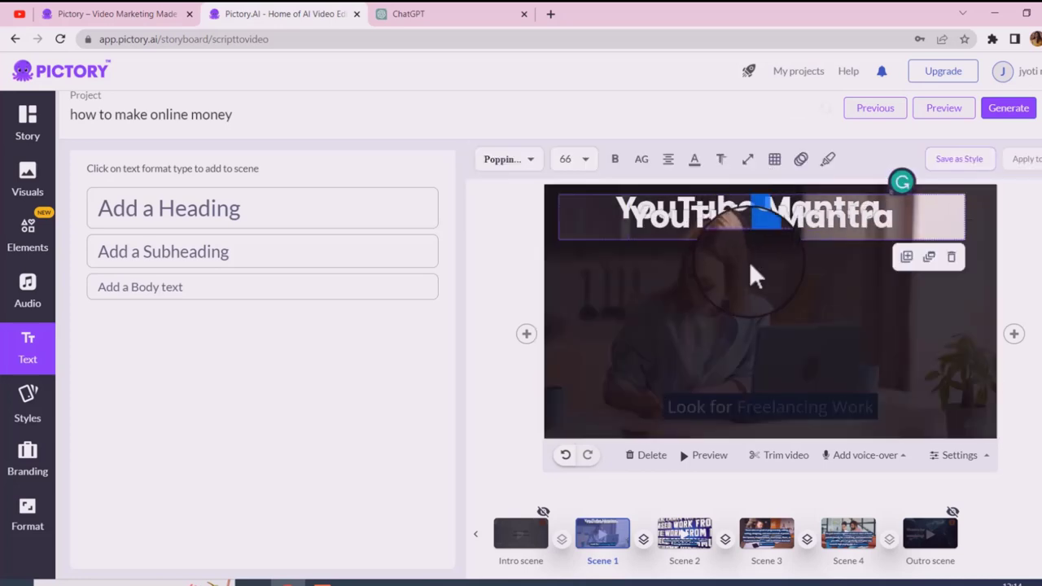
pyautogui.click(790, 198)
pyautogui.click(907, 259)
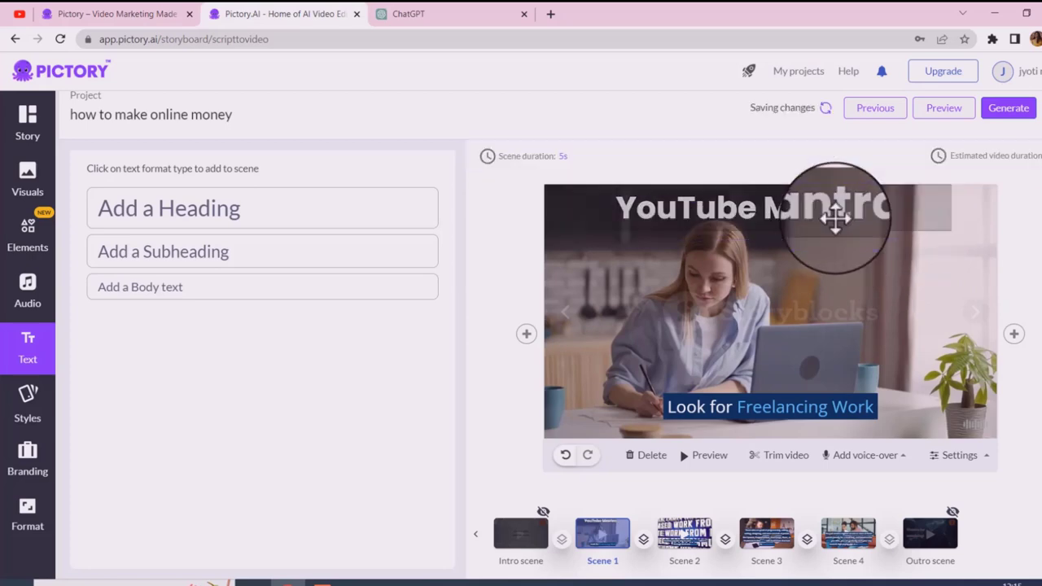
# Step: Narrow the YouTube Mantra heading's text box until it wraps onto two lines and place it in the scene's upper-right corner
pyautogui.click(836, 216)
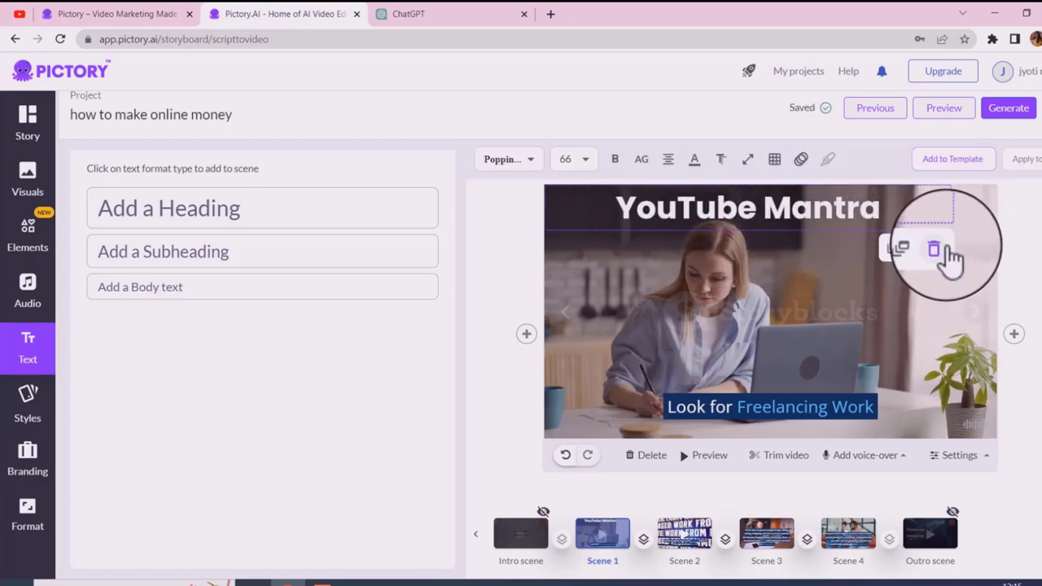
pyautogui.moveTo(951, 229); pyautogui.dragTo(855, 223)
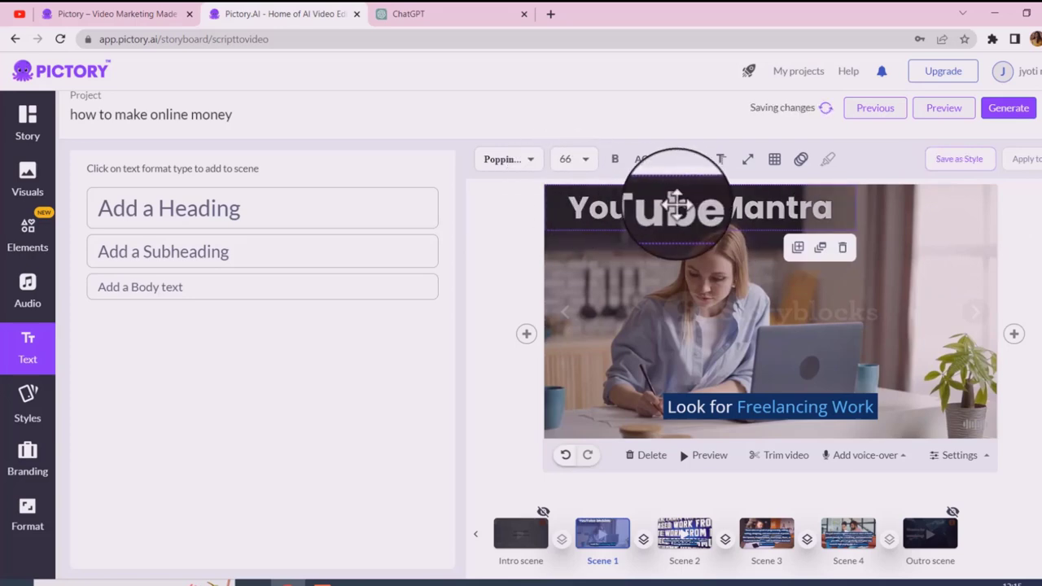
pyautogui.moveTo(676, 204); pyautogui.dragTo(881, 216)
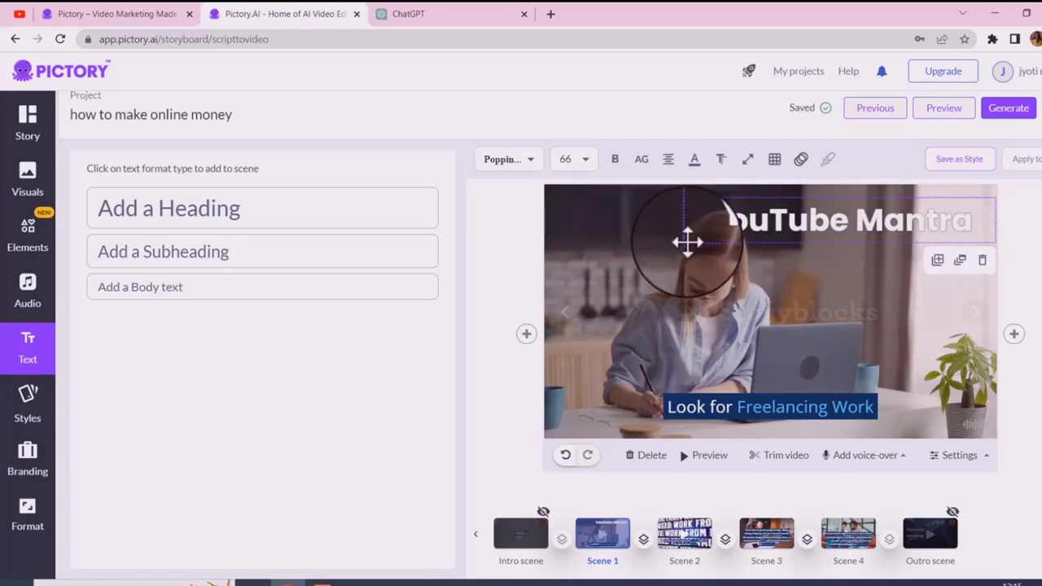
pyautogui.moveTo(689, 239); pyautogui.dragTo(888, 205)
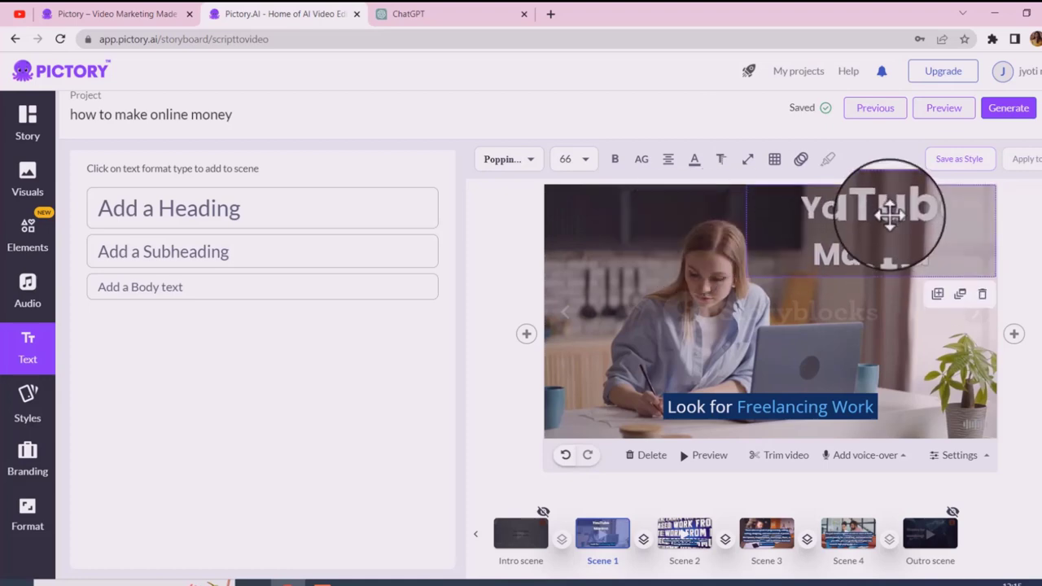
pyautogui.click(518, 255)
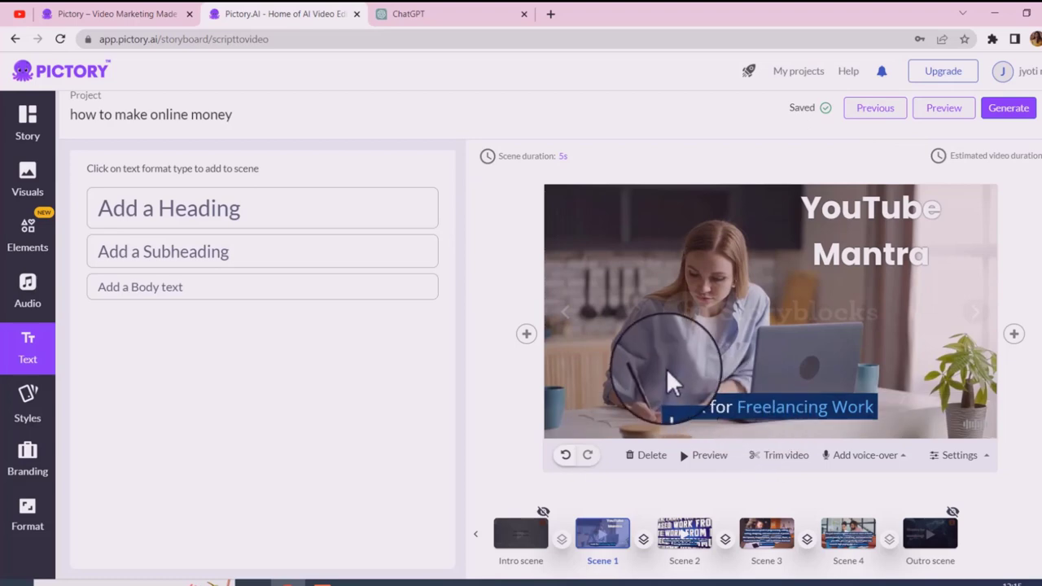
# Step: Look at the Corporate template's styles and go back to the story's scene texts
pyautogui.click(21, 417)
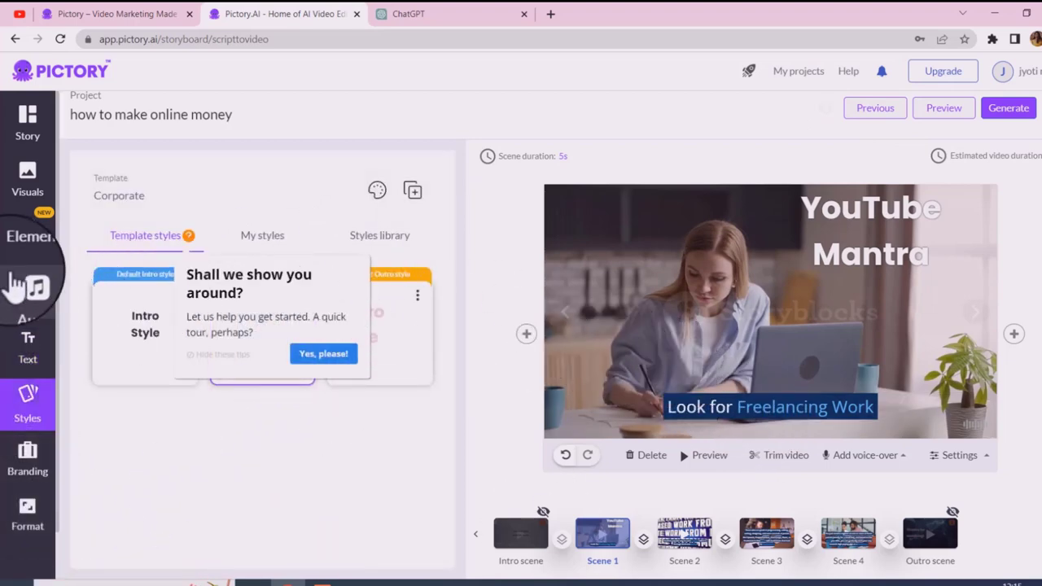
pyautogui.click(23, 155)
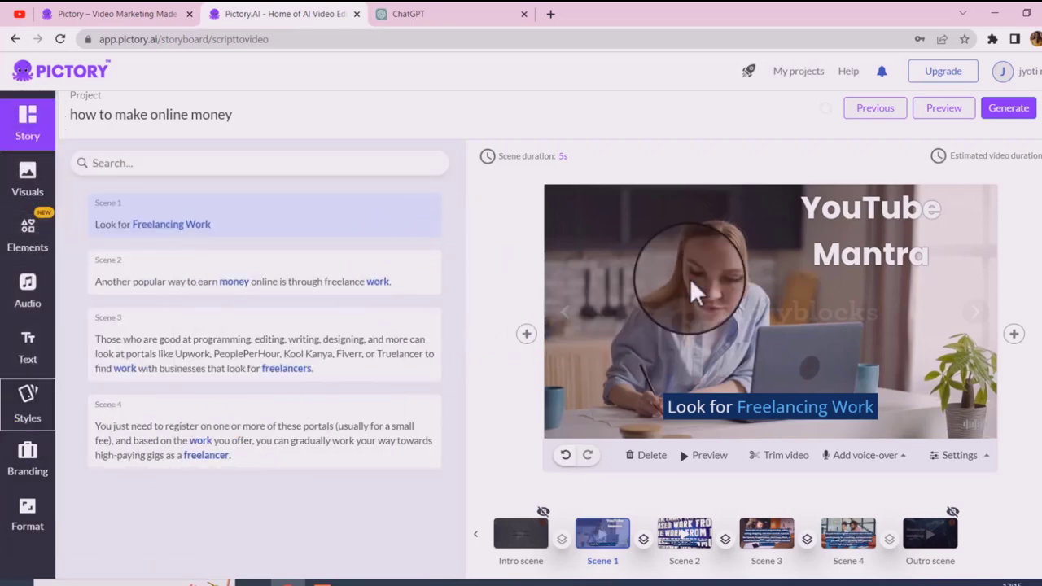
pyautogui.scroll(-1, 861, 366)
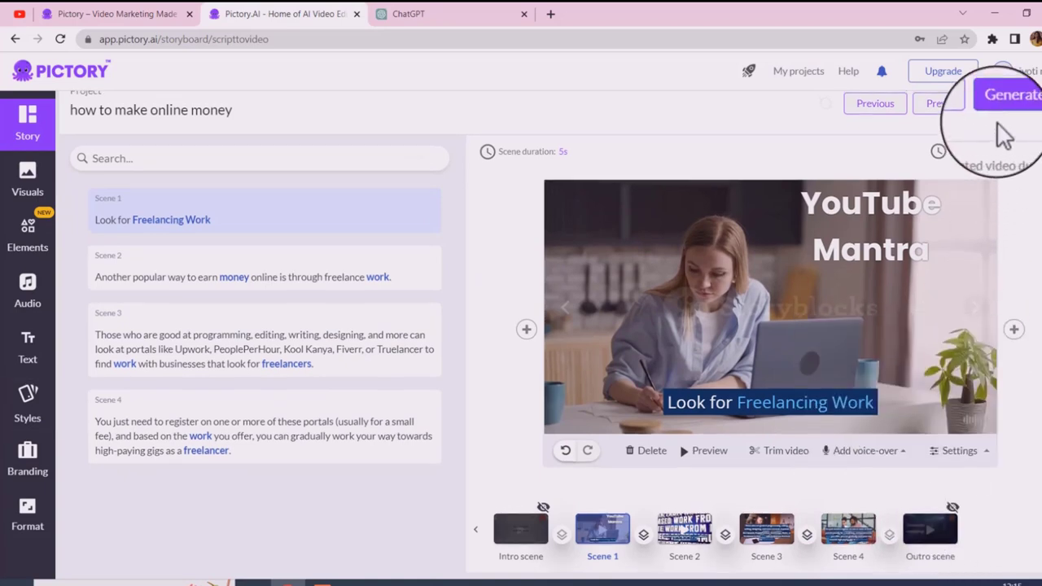
pyautogui.scroll(1, 1010, 126)
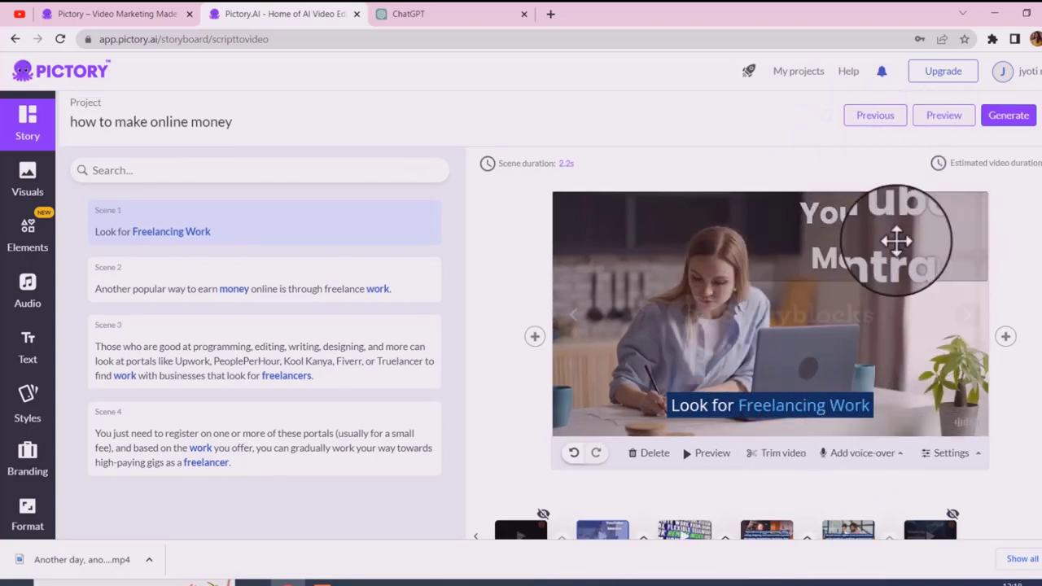
# Step: Preview the whole video and close the preview to return to the storyboard
pyautogui.click(945, 117)
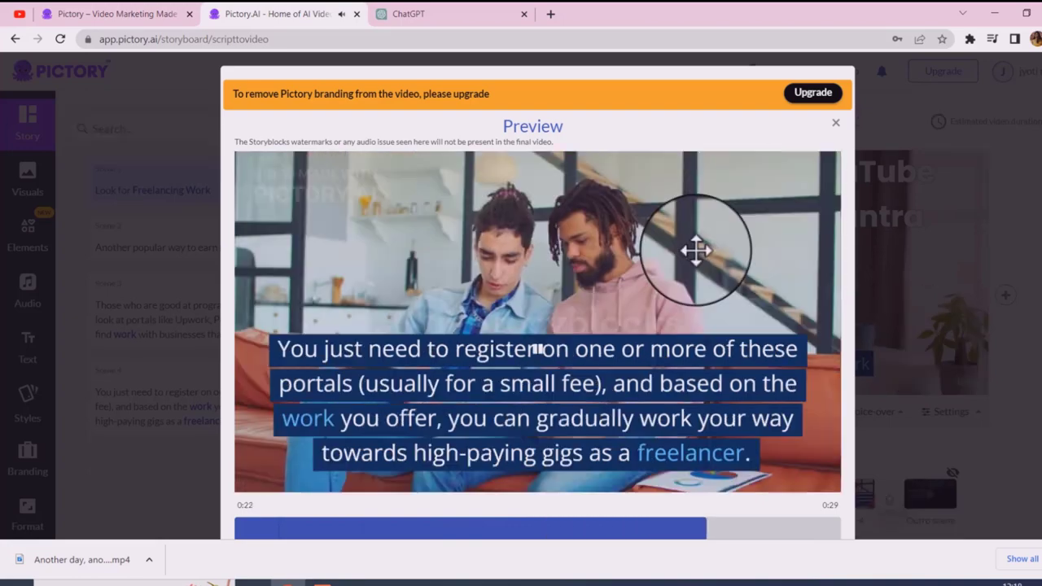
pyautogui.click(836, 124)
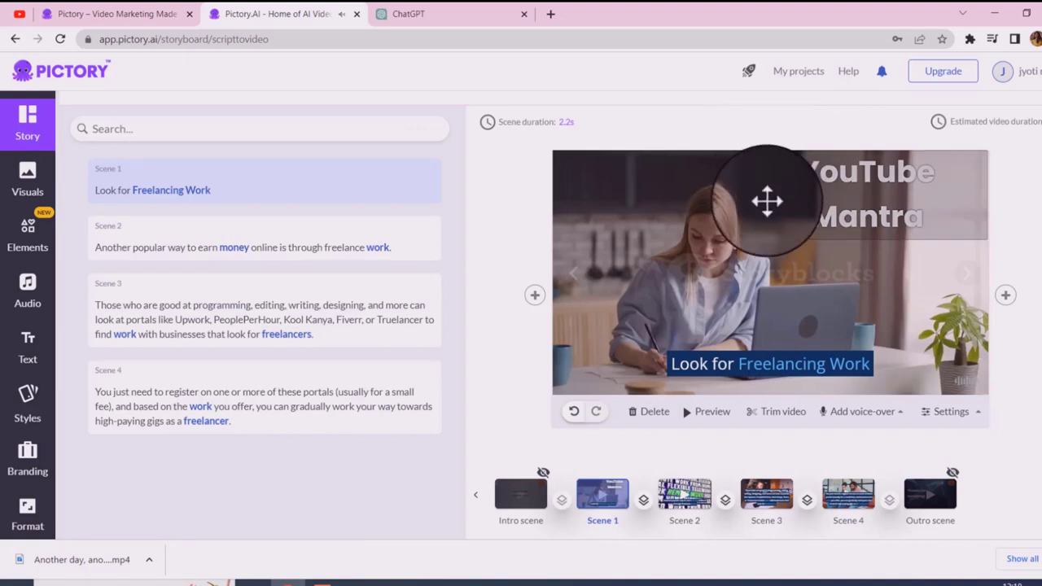
pyautogui.scroll(-1, 768, 219)
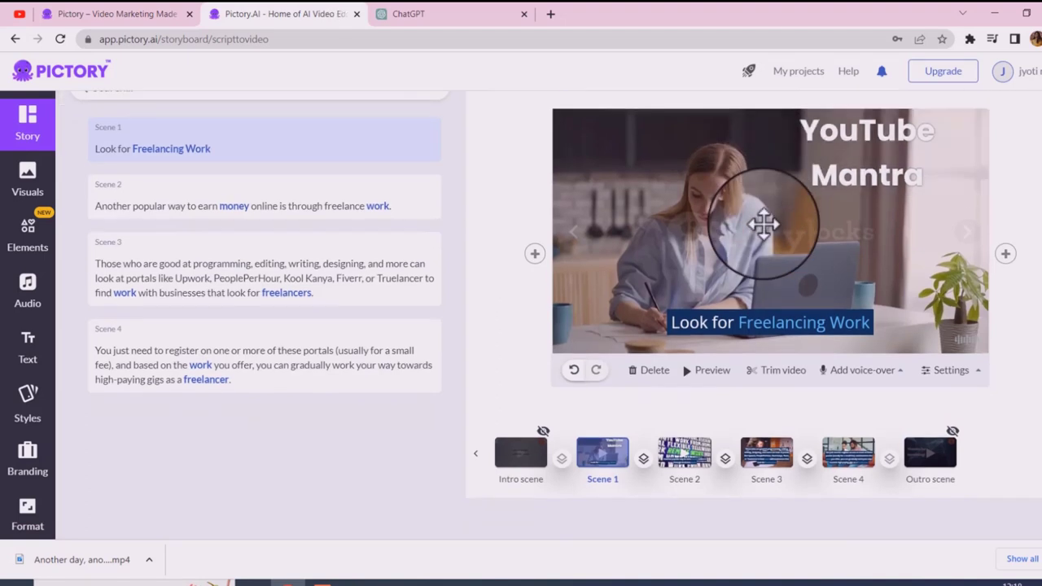
# Step: Leave the storyboard and search Google for "how to make coffee" in a new browser page
pyautogui.scroll(1, 768, 227)
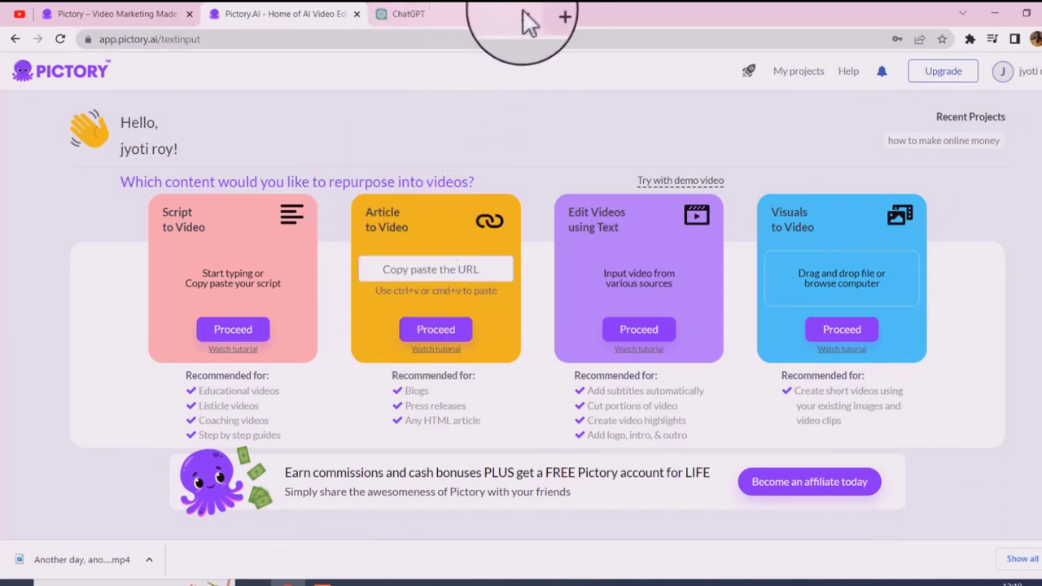
pyautogui.click(379, 15)
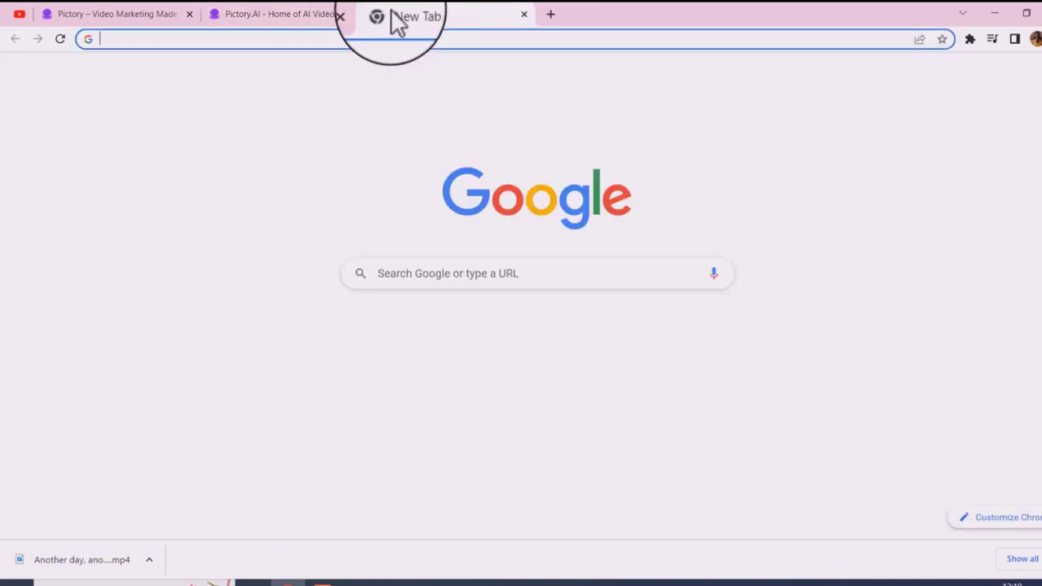
pyautogui.write('ho')
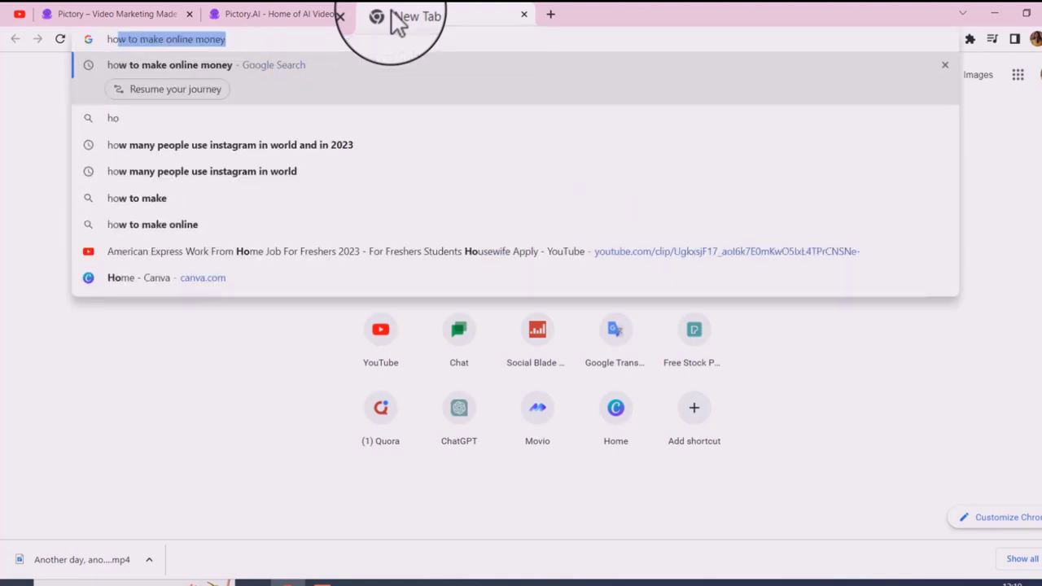
pyautogui.write('w to ')
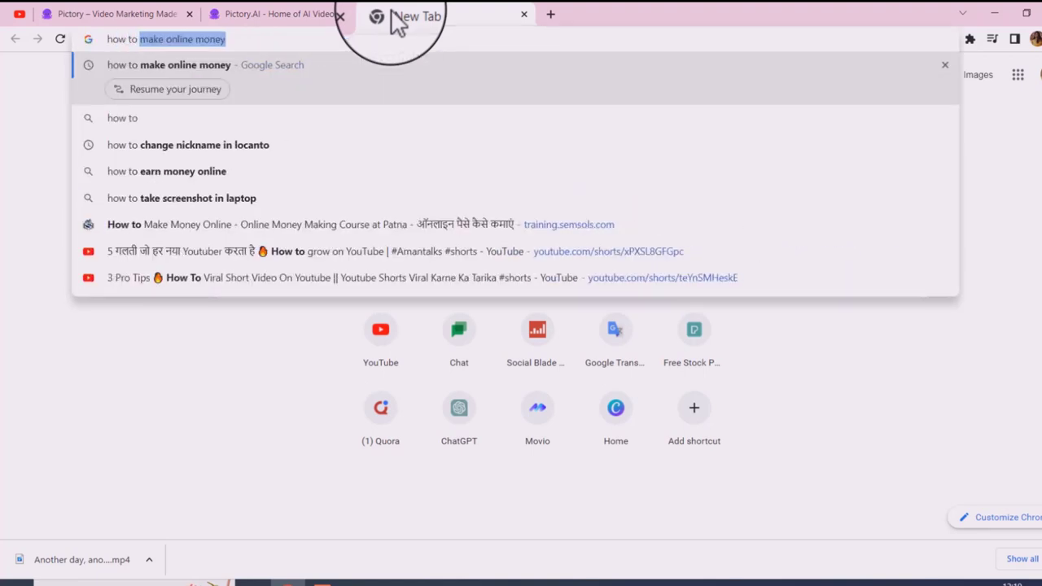
pyautogui.write('make coff')
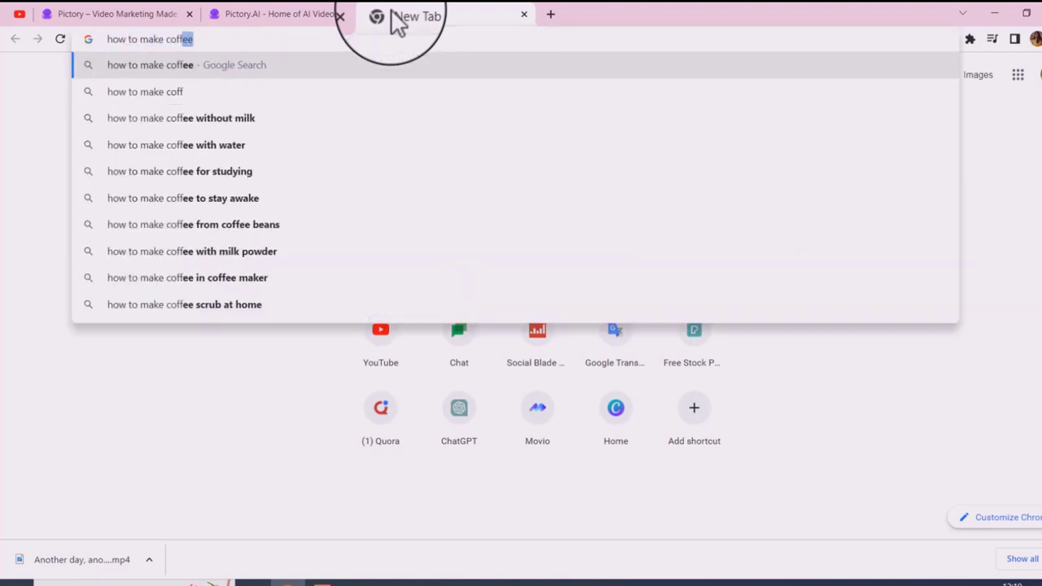
pyautogui.write('ee')
pyautogui.press('Return')
# Step: Open the tarladalal.com Indian style instant coffee recipe from the search results and copy its web address
pyautogui.scroll(-4, 326, 281)
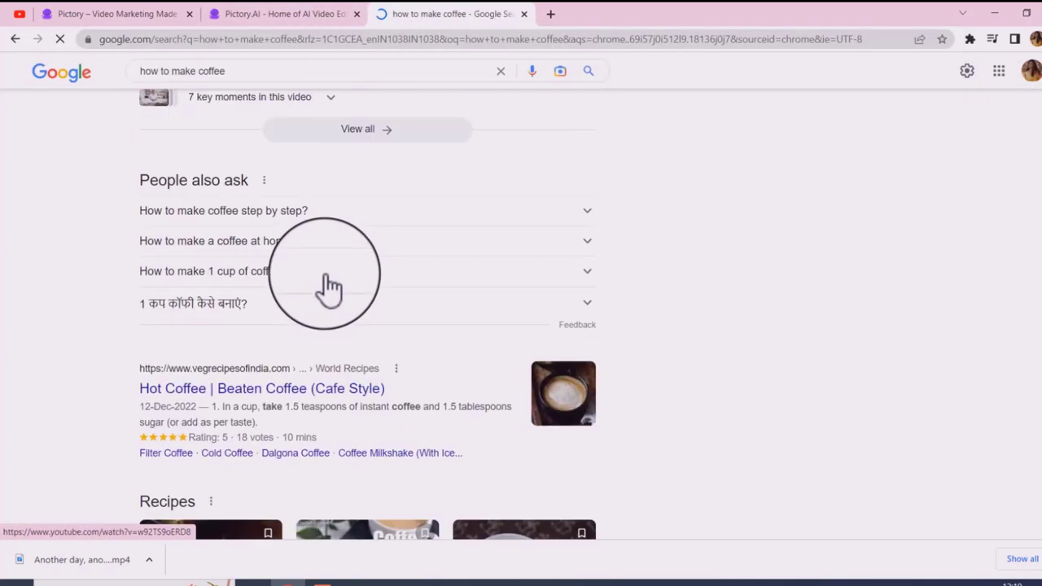
pyautogui.scroll(-6, 244, 260)
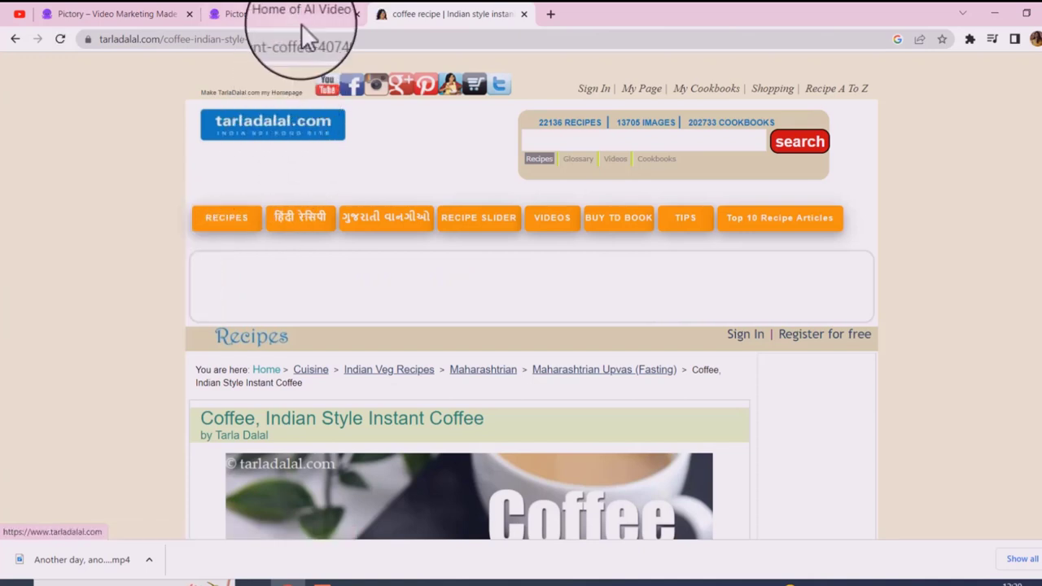
pyautogui.moveTo(378, 40); pyautogui.dragTo(107, 40)
pyautogui.click(998, 136)
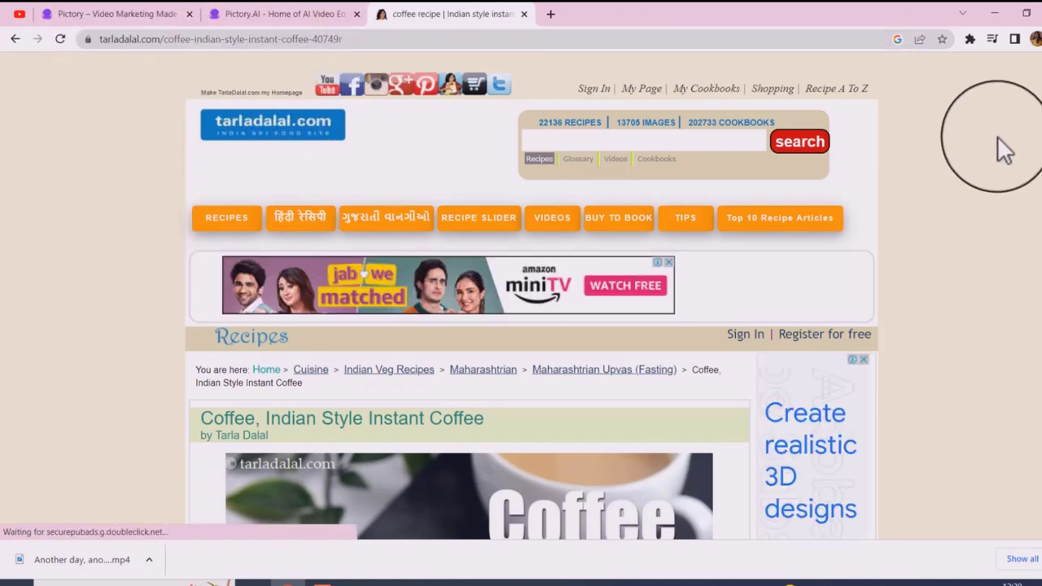
# Step: Skim the recipe article, paste its copied address into Pictory's Article to Video field and proceed
pyautogui.scroll(-4, 860, 256)
pyautogui.scroll(-15, 475, 195)
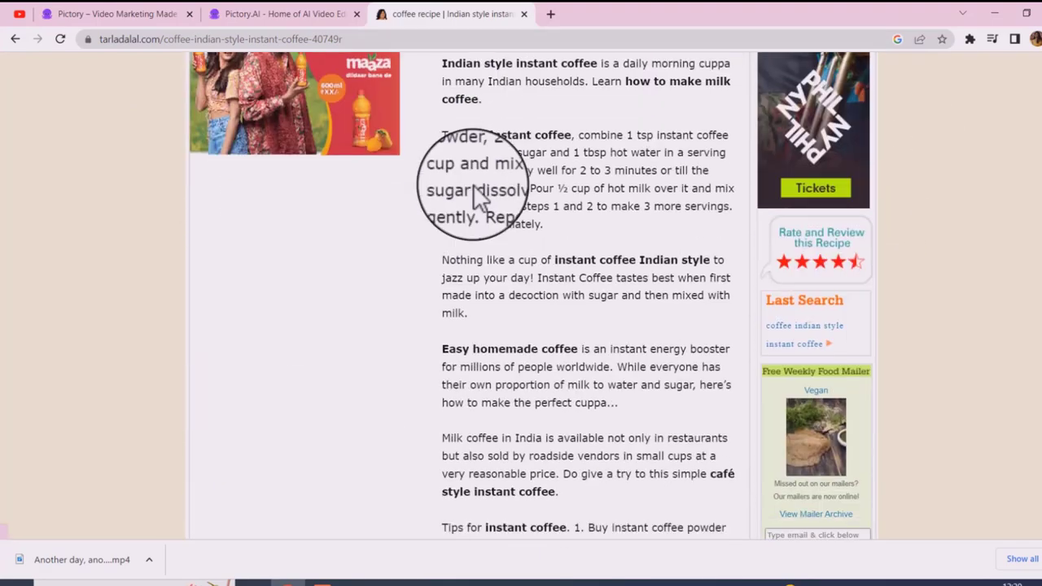
pyautogui.scroll(20, 475, 196)
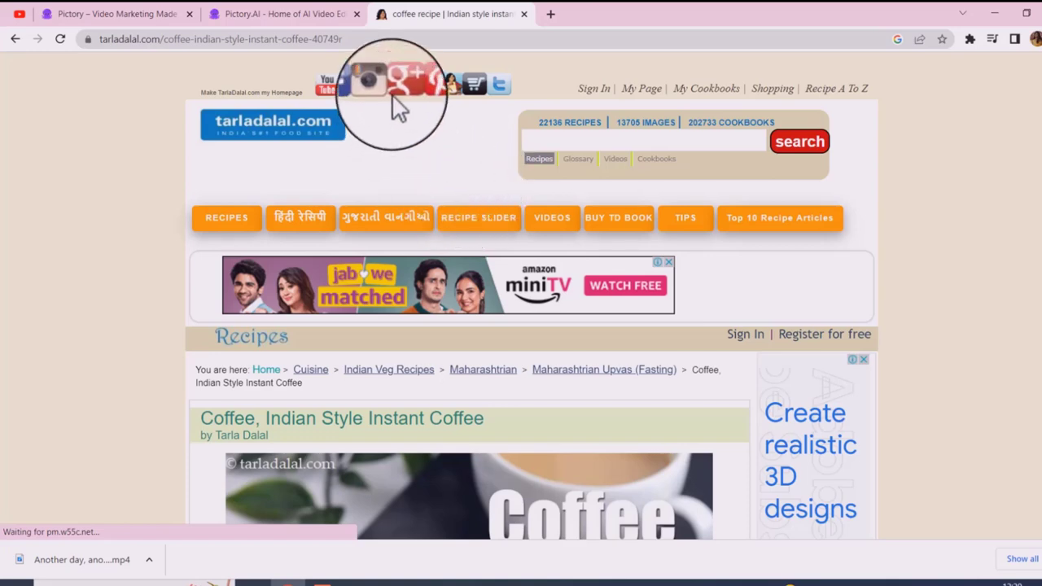
pyautogui.click(312, 11)
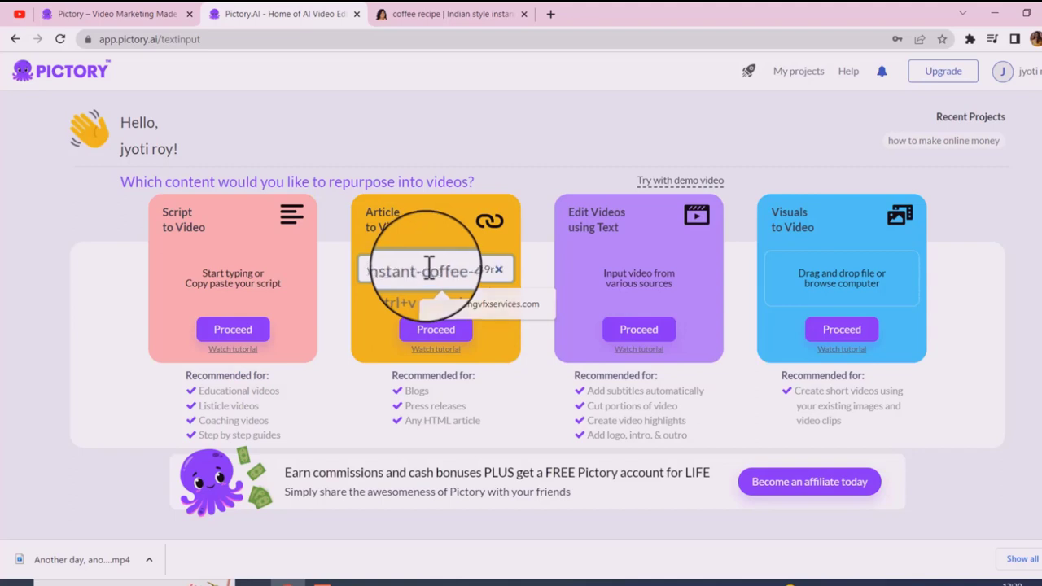
pyautogui.click(449, 334)
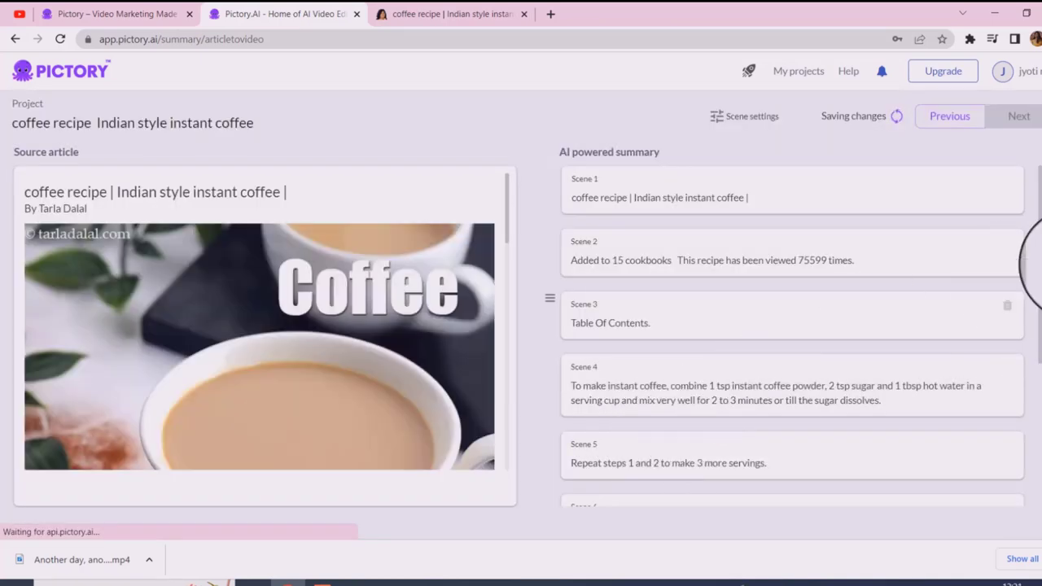
# Step: Compare the AI powered summary scenes with the source article and the original recipe page
pyautogui.scroll(-5, 337, 260)
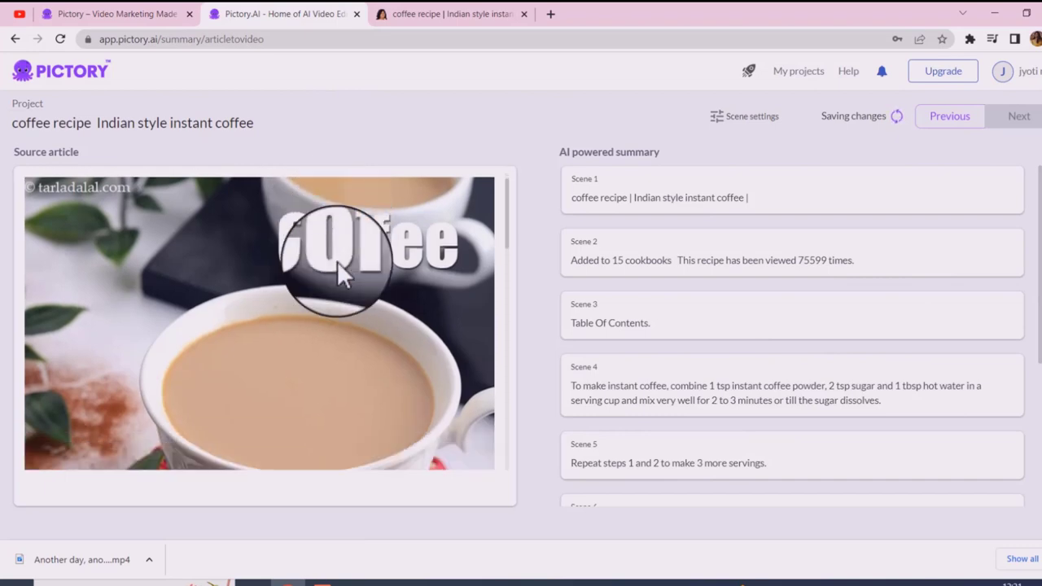
pyautogui.scroll(-3, 624, 240)
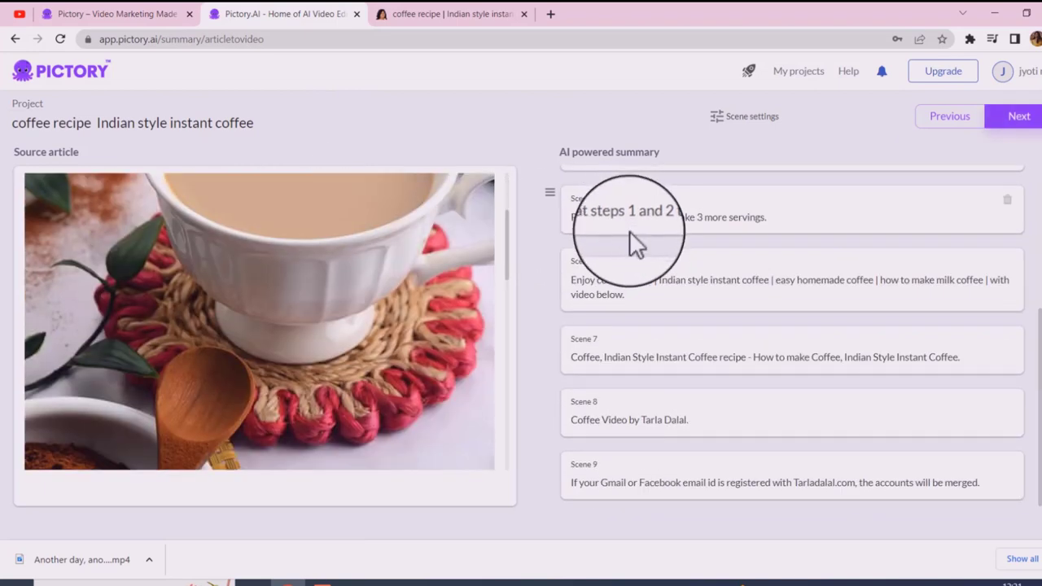
pyautogui.scroll(3, 629, 231)
pyautogui.scroll(5, 264, 236)
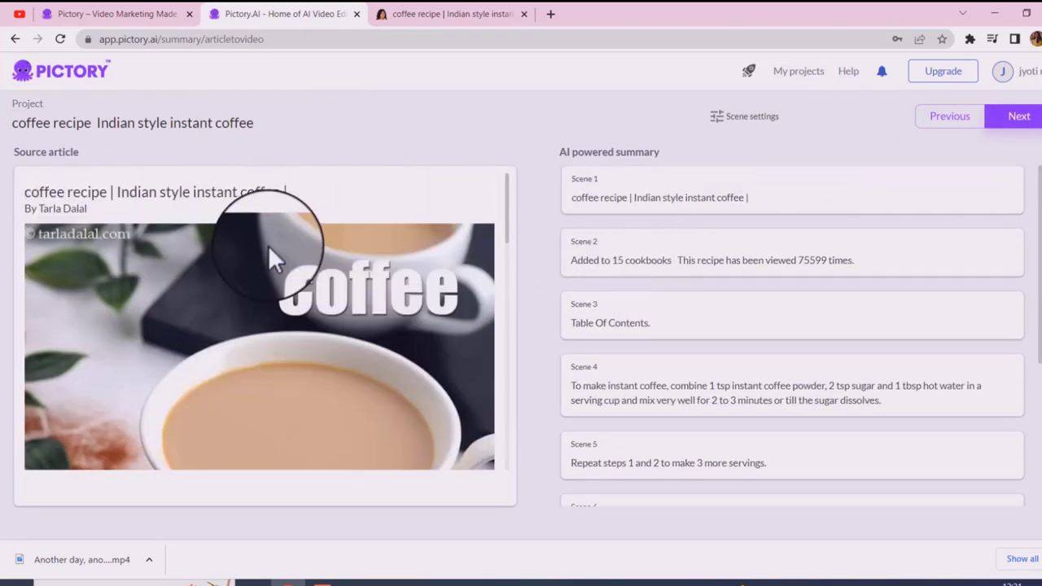
pyautogui.scroll(-3, 271, 245)
pyautogui.scroll(3, 272, 245)
pyautogui.scroll(-4, 273, 242)
pyautogui.scroll(1, 272, 239)
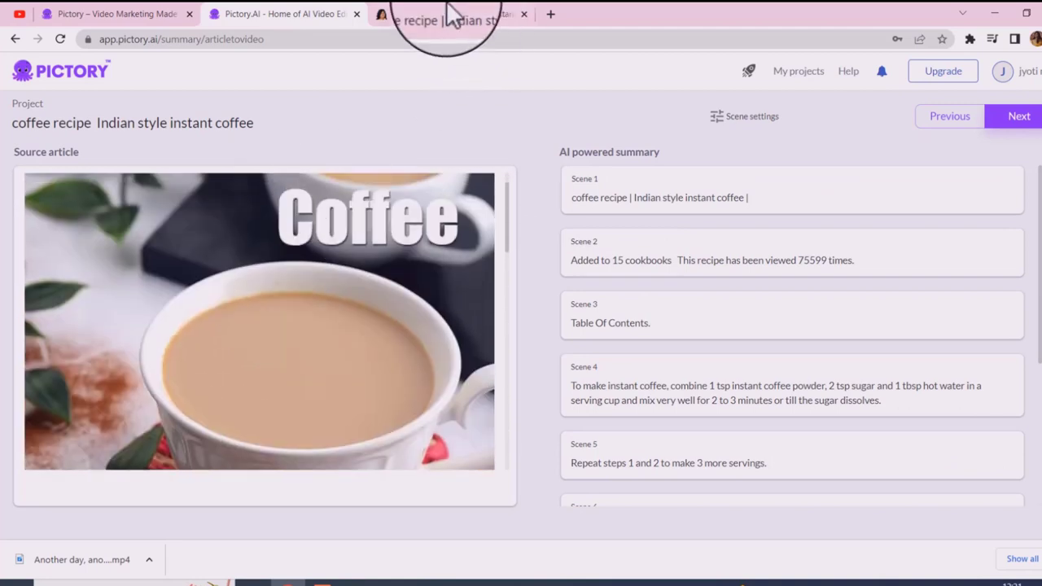
pyautogui.click(450, 17)
pyautogui.scroll(-5, 403, 226)
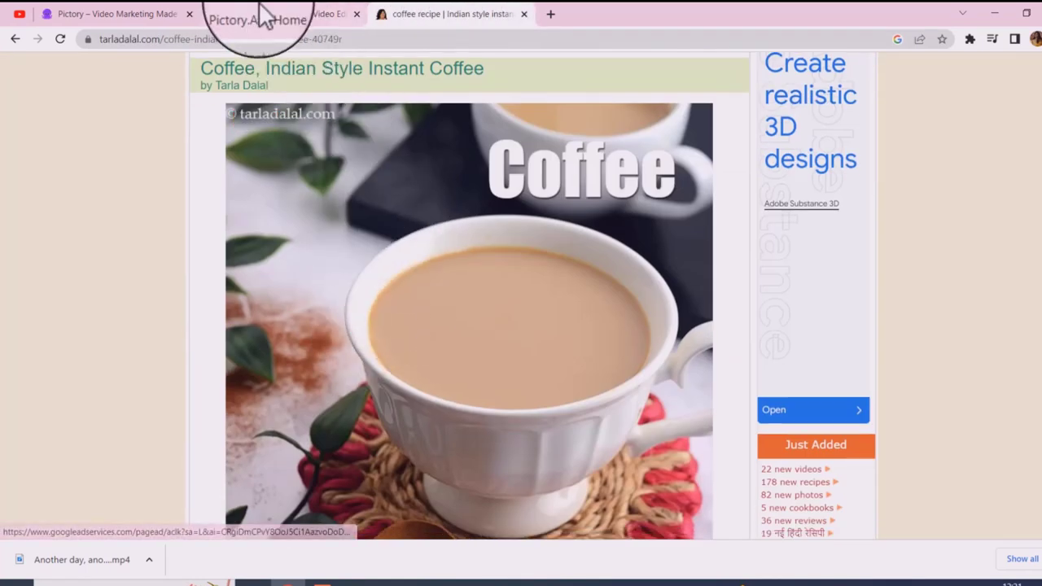
pyautogui.click(262, 14)
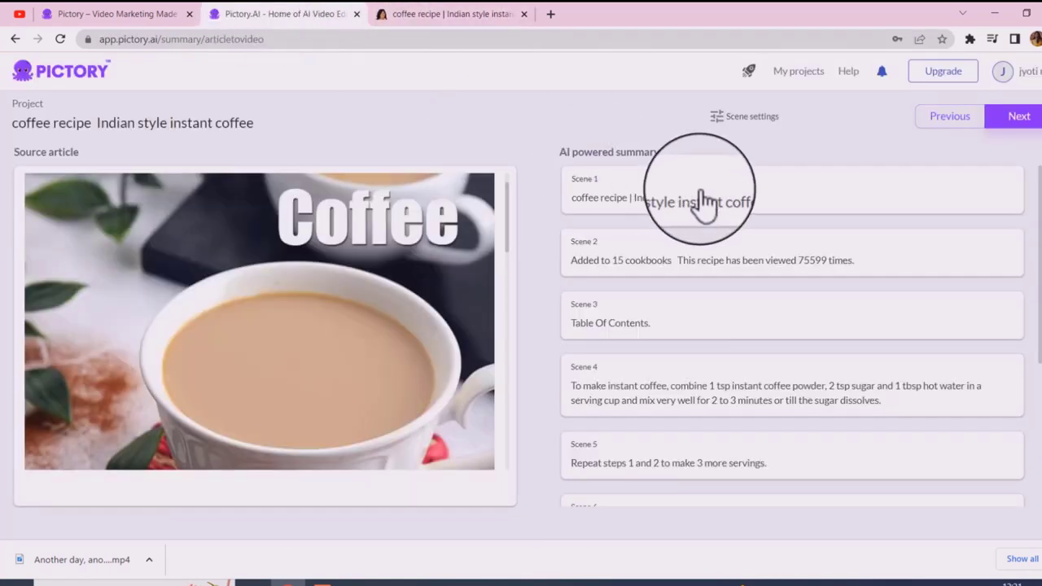
# Step: Accept the summary and apply the Lemon template in the 16:9 aspect ratio
pyautogui.click(1008, 123)
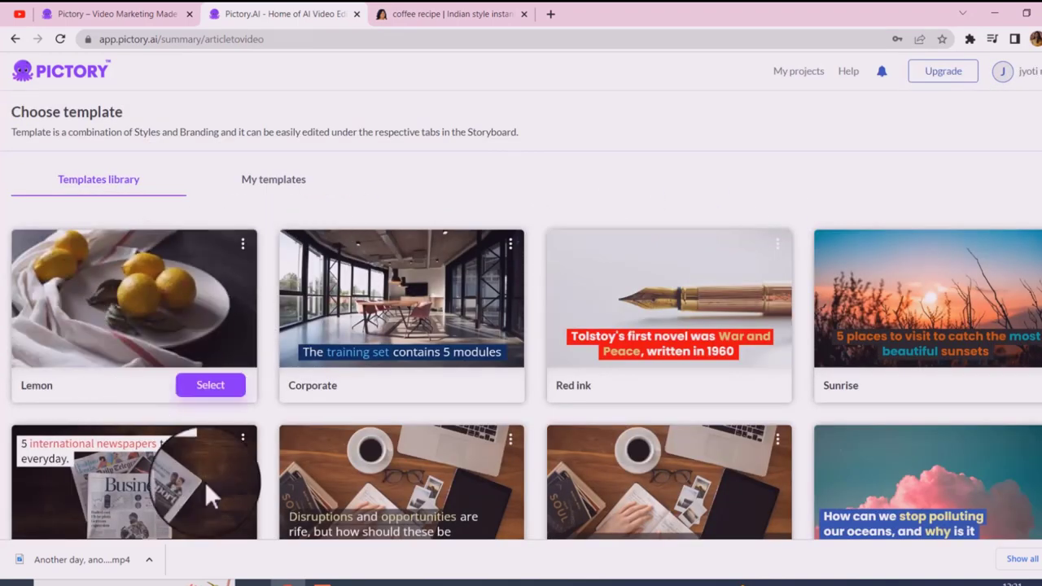
pyautogui.click(201, 390)
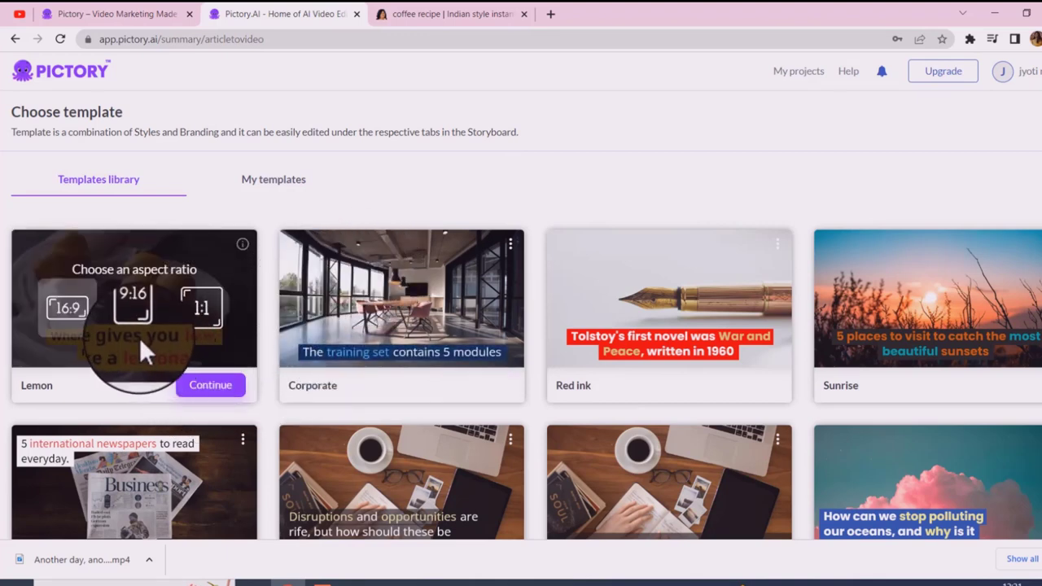
pyautogui.click(214, 393)
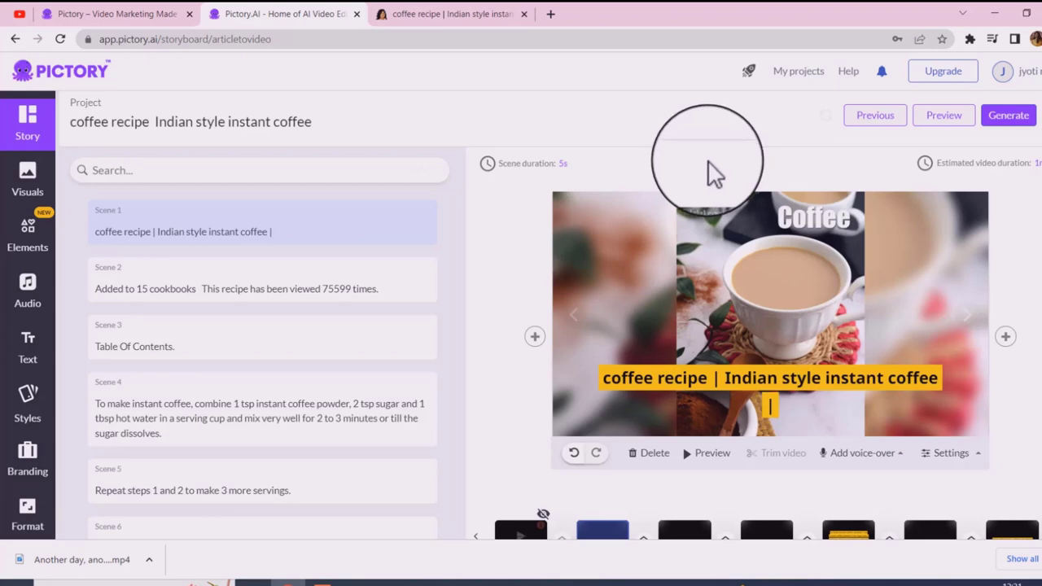
# Step: Examine the coffee recipe storyboard's scene texts, the first scene's caption and the row of scenes
pyautogui.scroll(-2, 789, 258)
pyautogui.scroll(1, 326, 204)
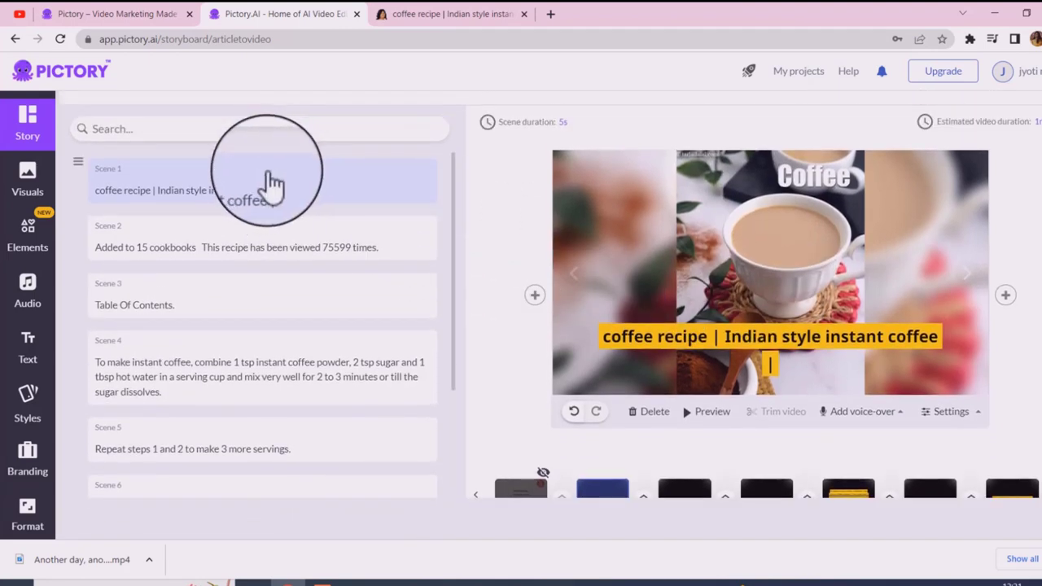
pyautogui.scroll(-3, 163, 399)
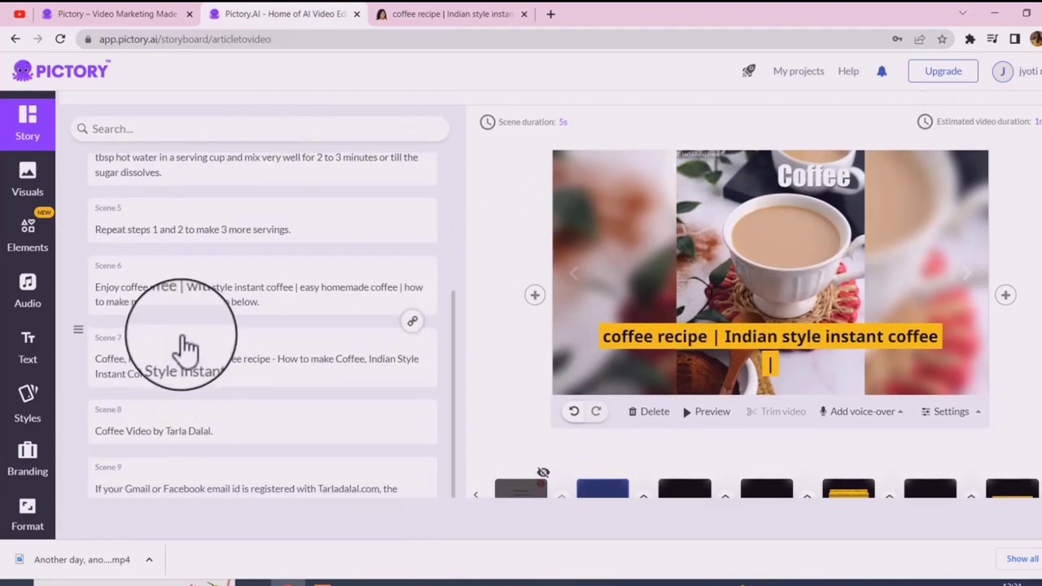
pyautogui.scroll(3, 218, 411)
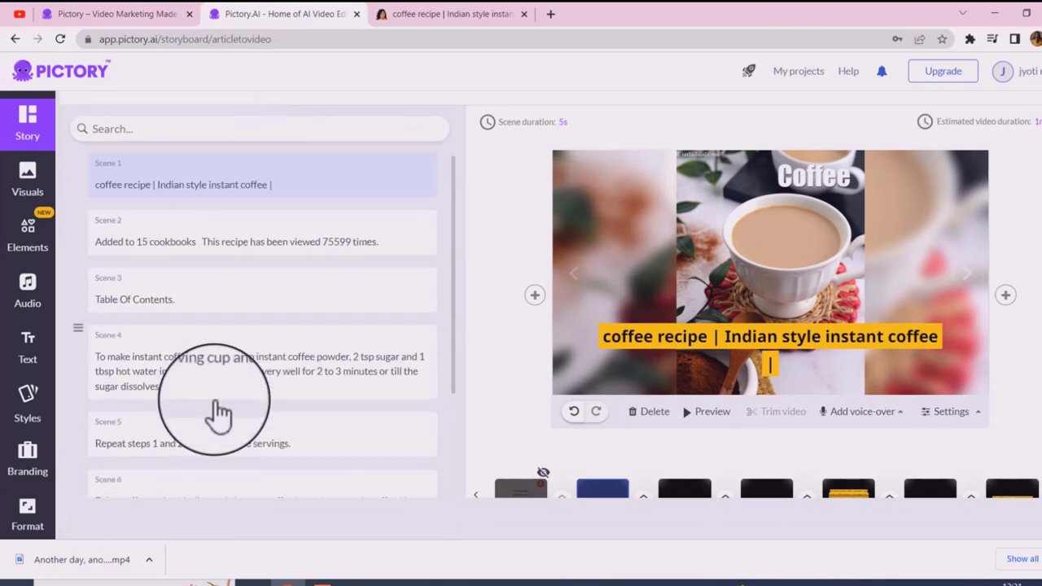
pyautogui.scroll(-1, 615, 316)
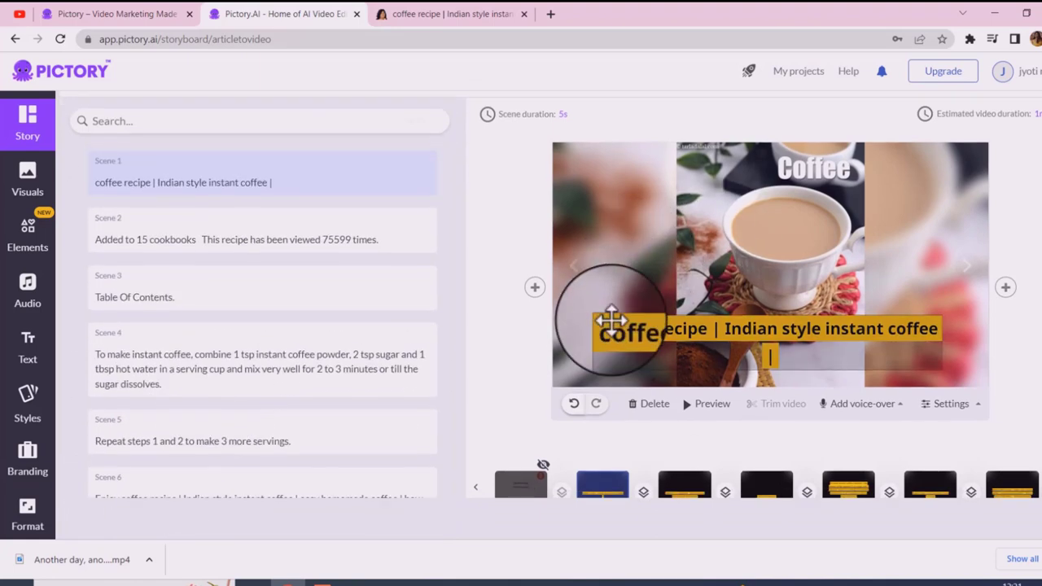
pyautogui.scroll(1, 611, 322)
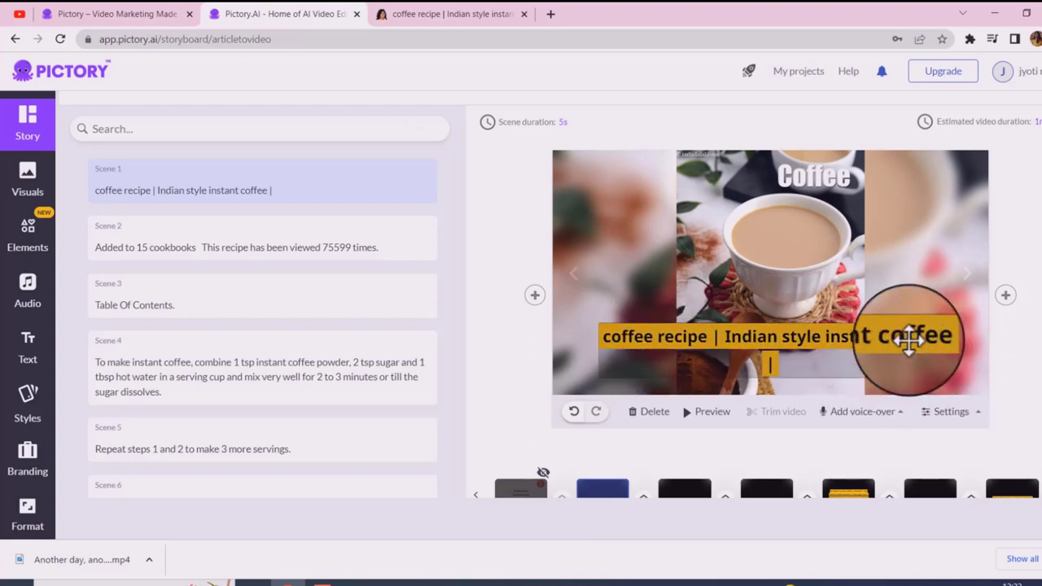
pyautogui.scroll(-1, 857, 343)
pyautogui.moveTo(606, 466); pyautogui.dragTo(1014, 443)
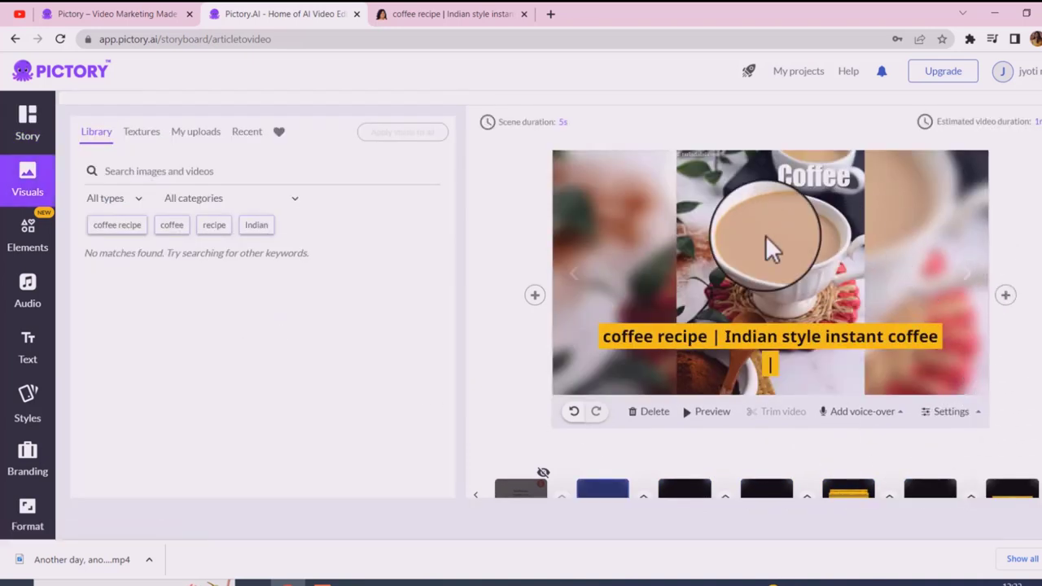
# Step: Search the visuals library for coffee and set the first scene's background to the clip of a blonde woman drinking coffee
pyautogui.click(759, 232)
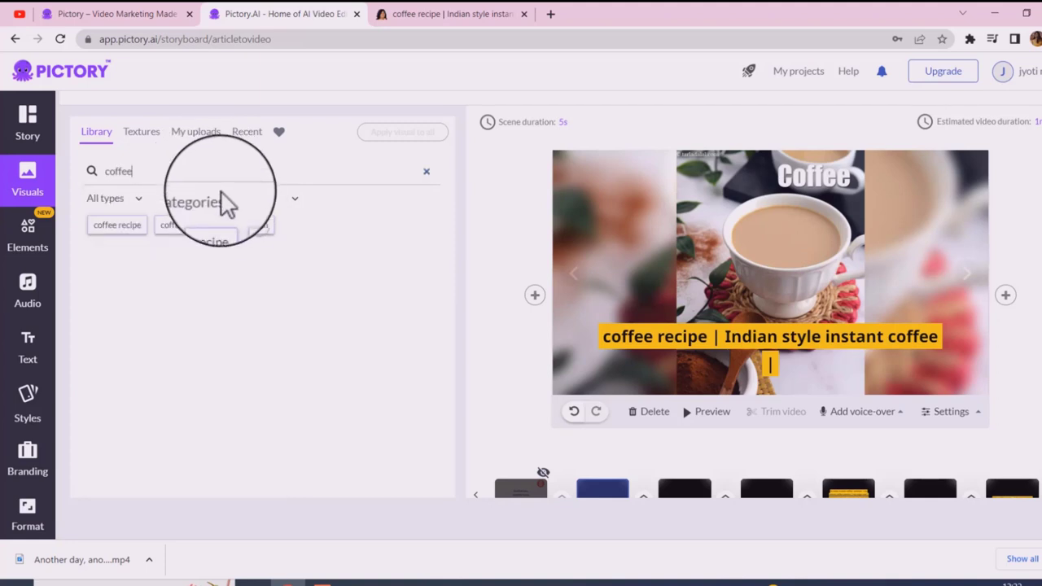
pyautogui.scroll(-1, 208, 269)
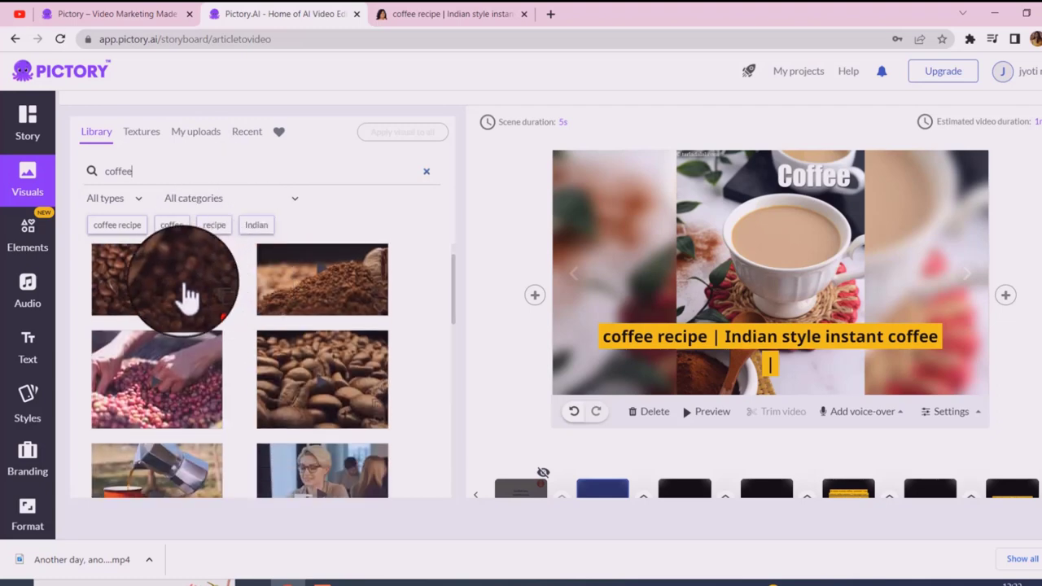
pyautogui.scroll(-5, 250, 336)
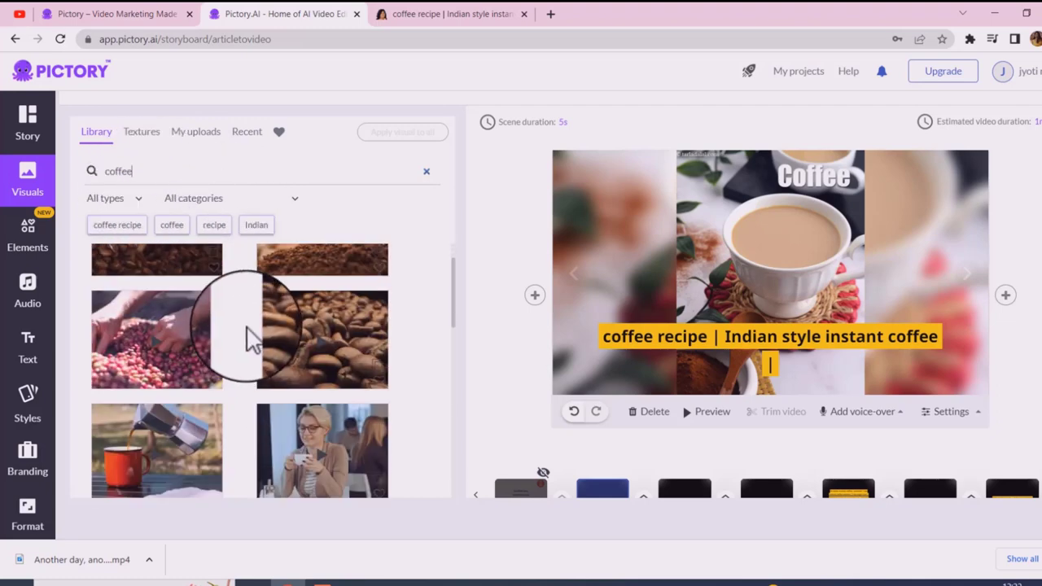
pyautogui.scroll(-3, 256, 342)
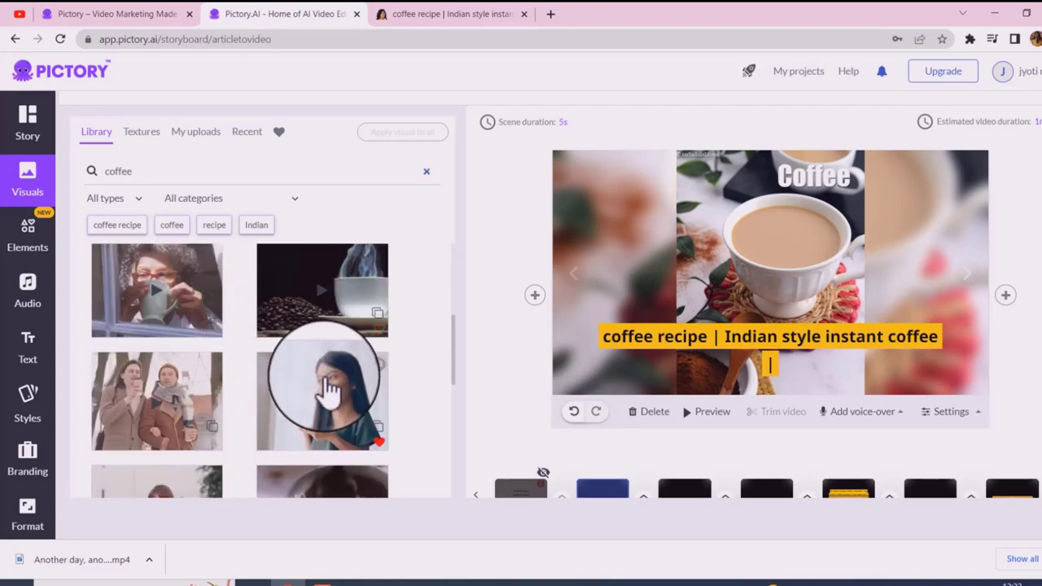
pyautogui.scroll(2, 322, 389)
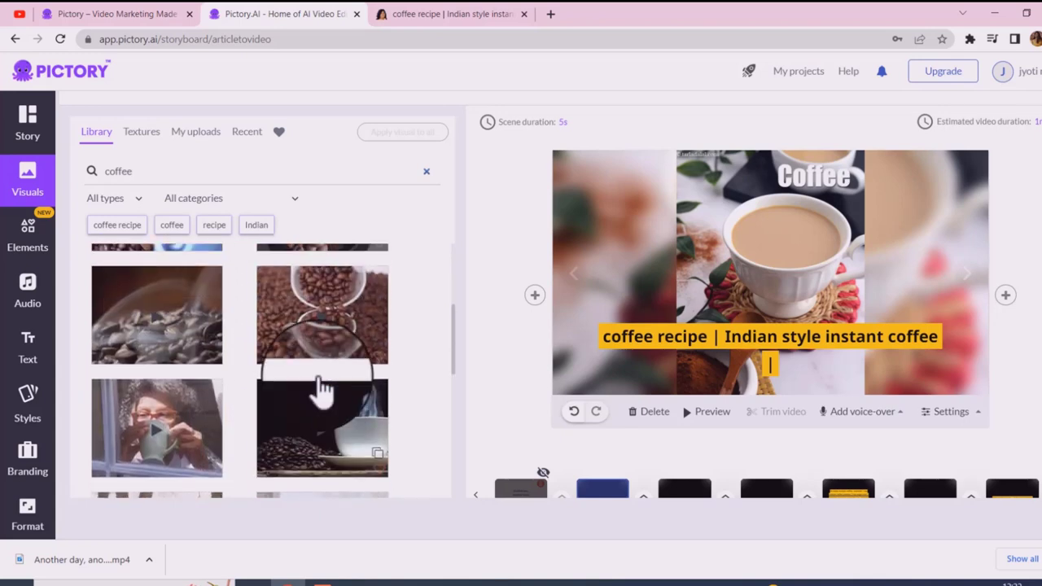
pyautogui.scroll(-5, 315, 375)
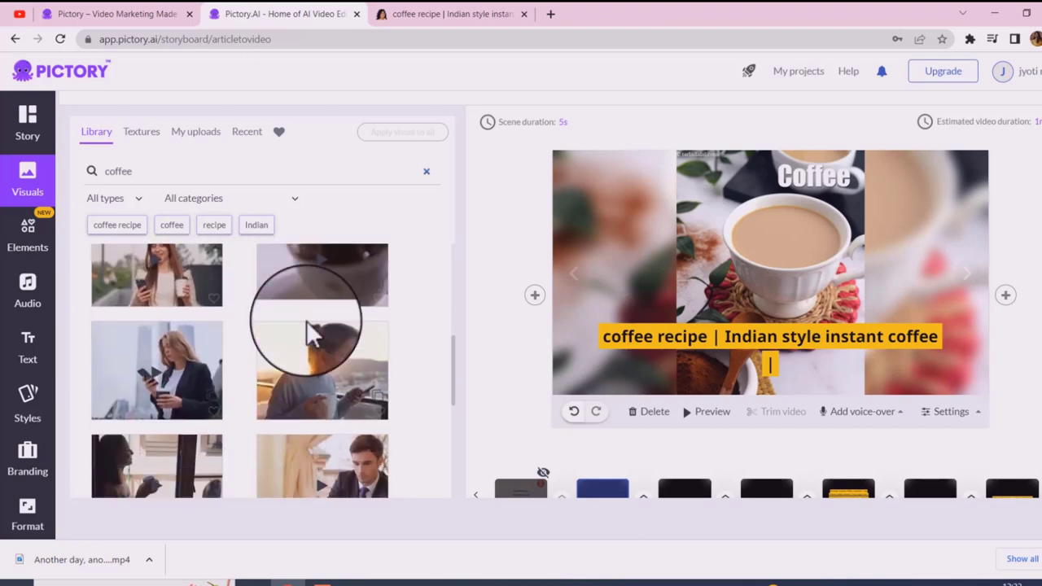
pyautogui.scroll(-3, 312, 334)
pyautogui.scroll(-8, 311, 334)
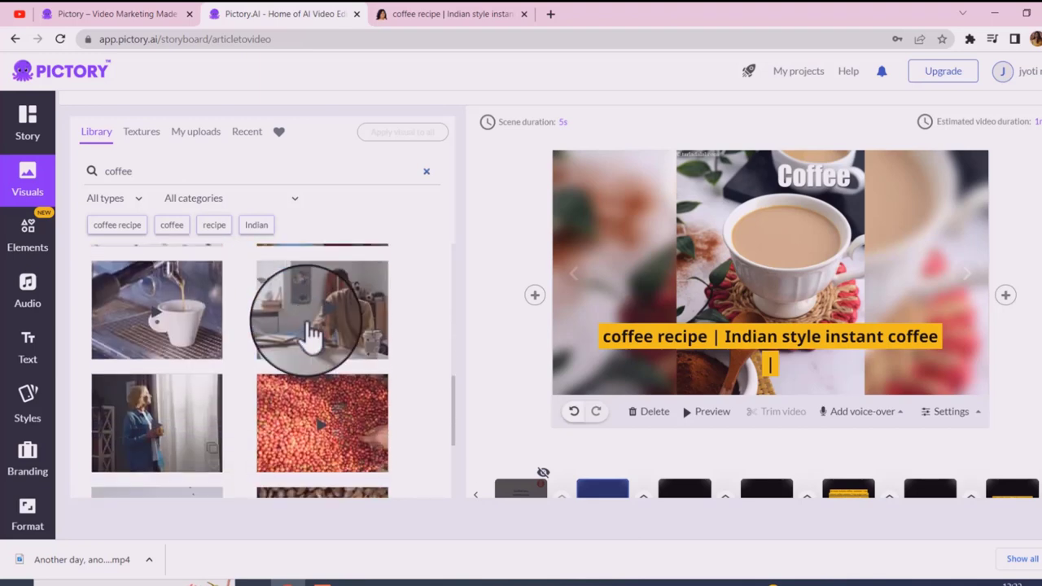
pyautogui.scroll(-5, 313, 334)
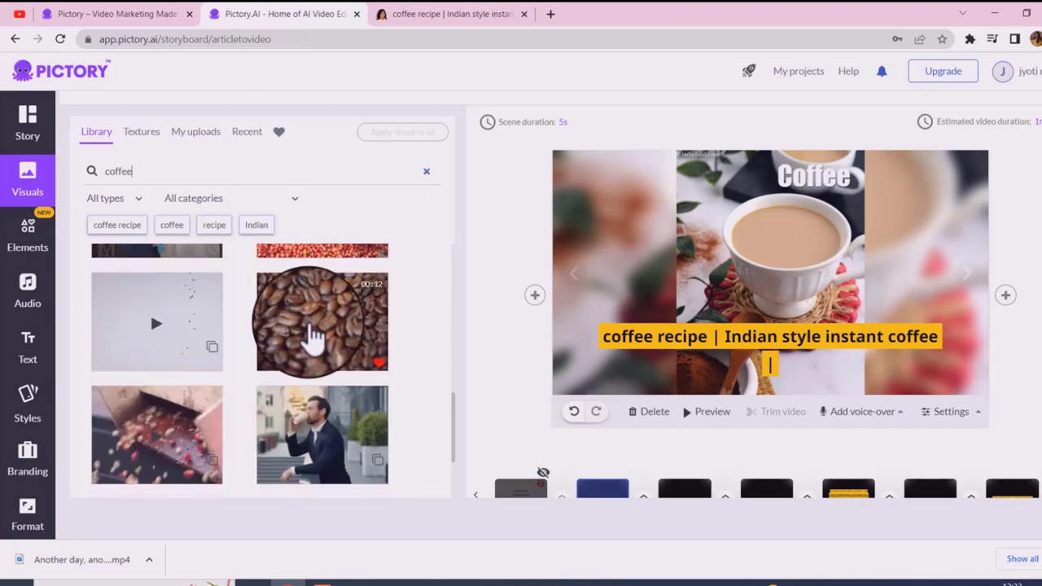
pyautogui.scroll(-3, 314, 338)
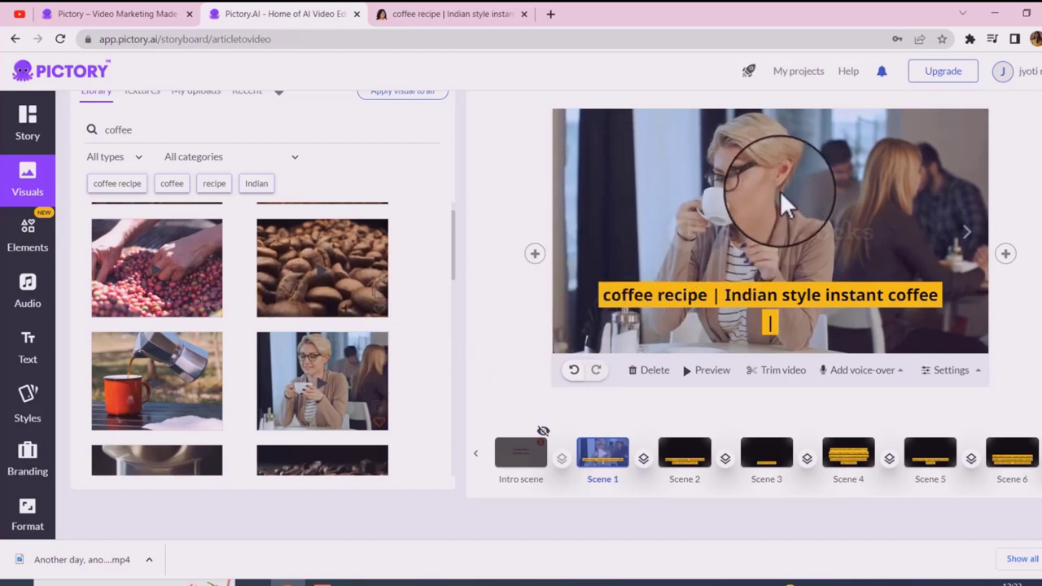
# Step: Look over the stickers, the background music, the voice-over voices and the voice-over upload area
pyautogui.click(39, 241)
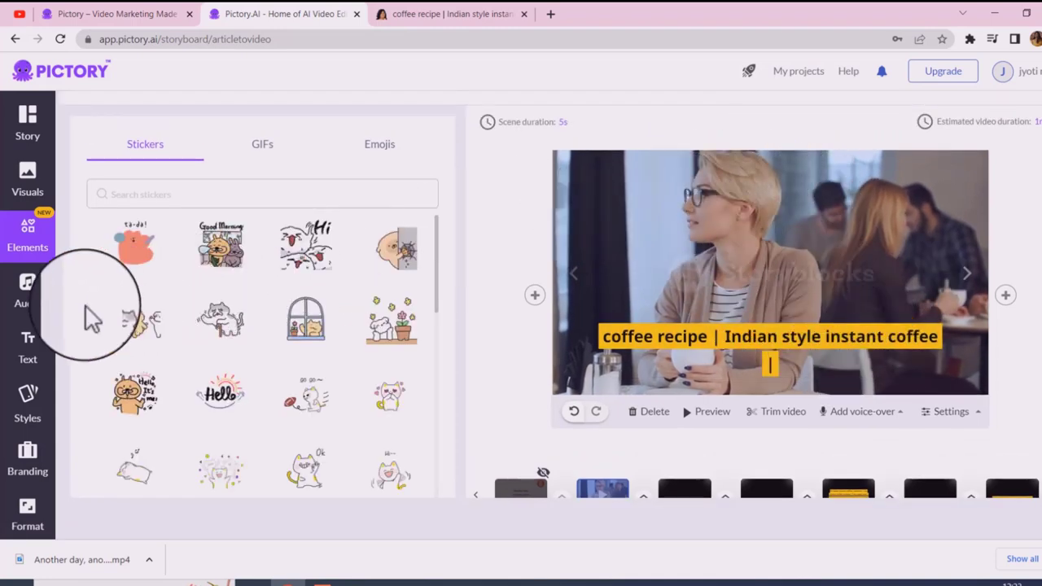
pyautogui.click(38, 316)
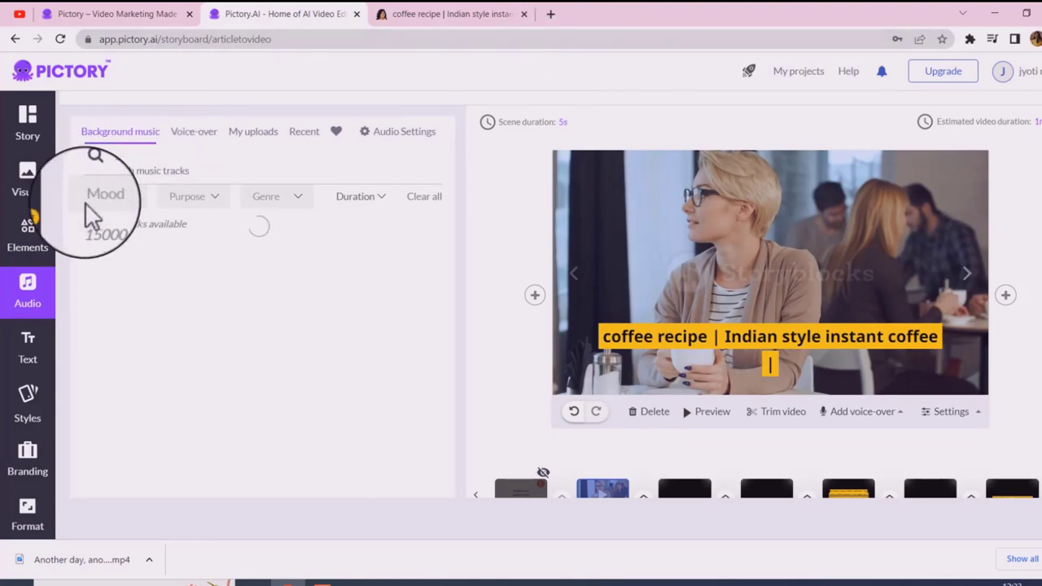
pyautogui.click(200, 176)
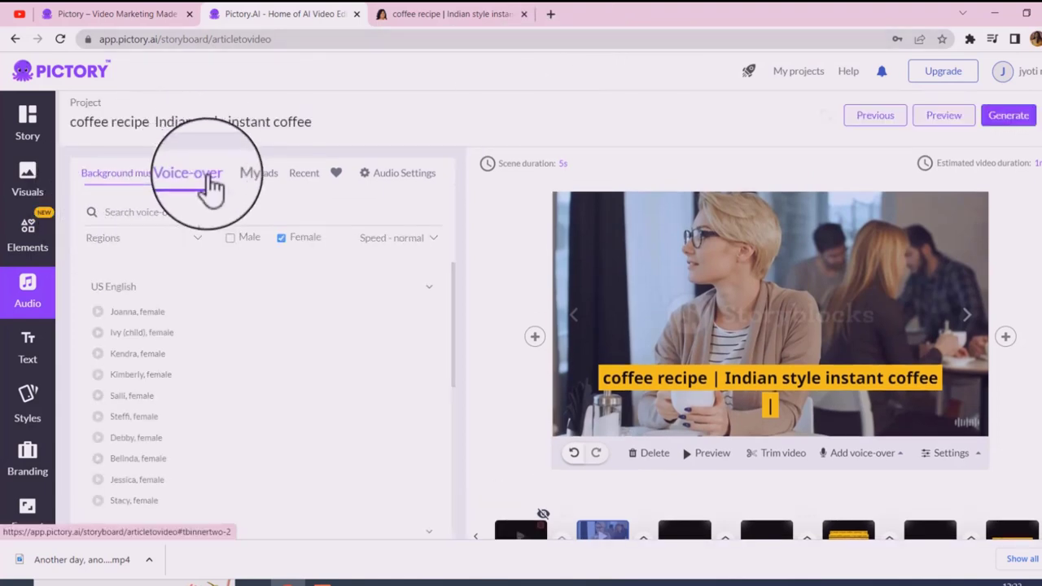
pyautogui.click(249, 186)
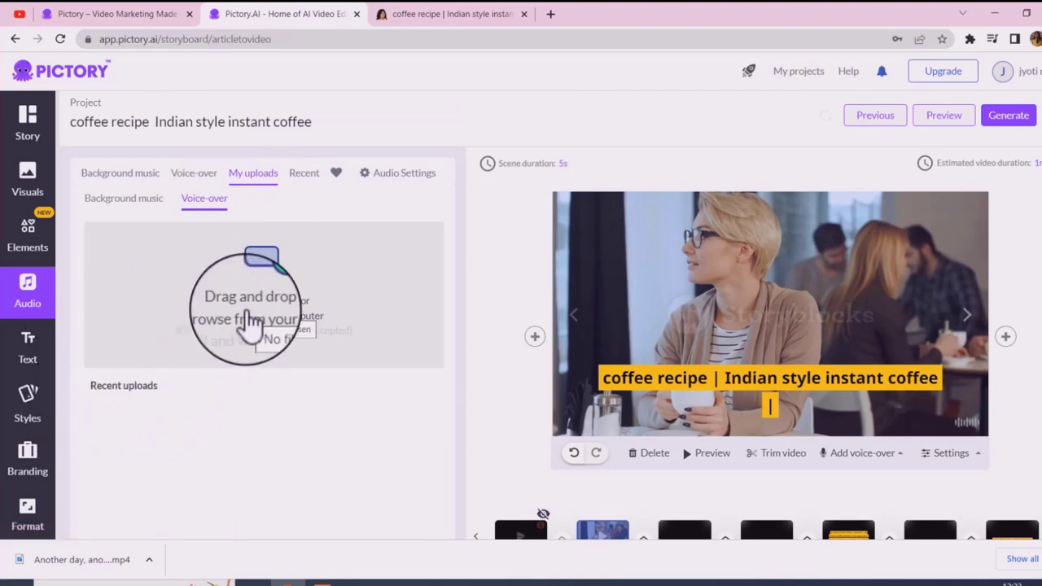
pyautogui.click(169, 184)
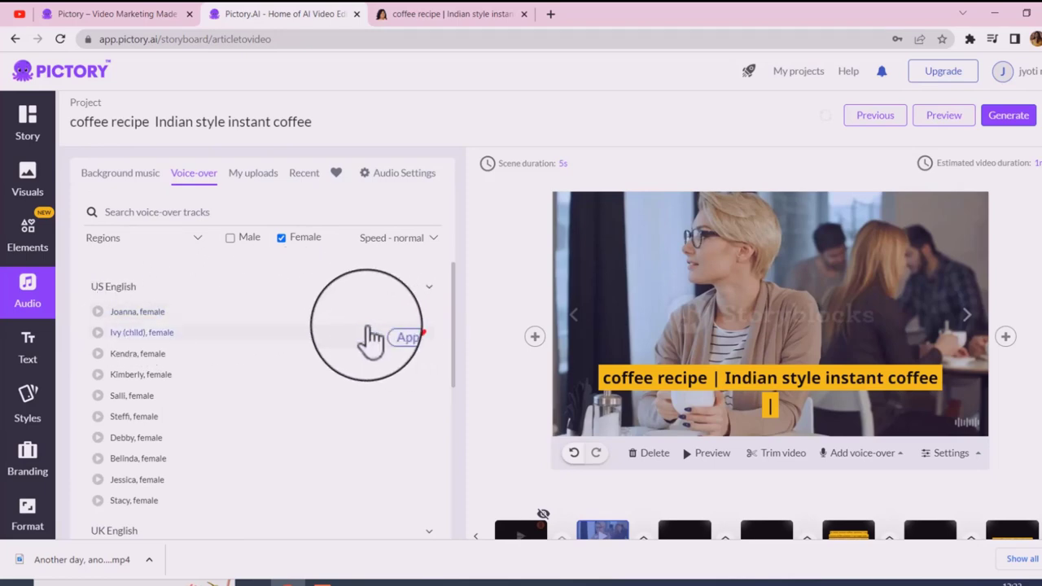
pyautogui.click(371, 336)
pyautogui.click(119, 172)
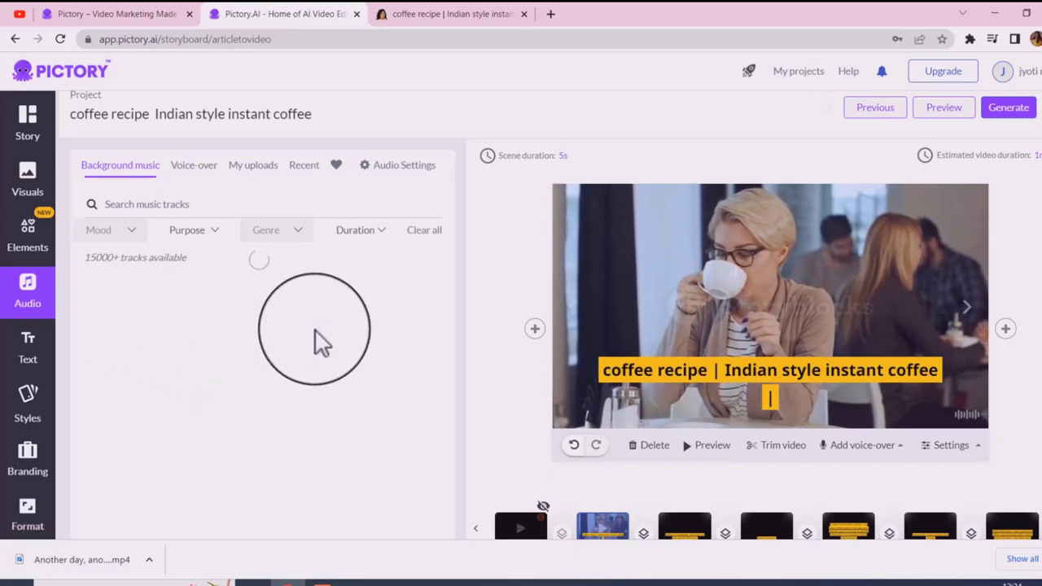
# Step: Add a heading reading "YouTube Mantra" to the first scene
pyautogui.click(379, 309)
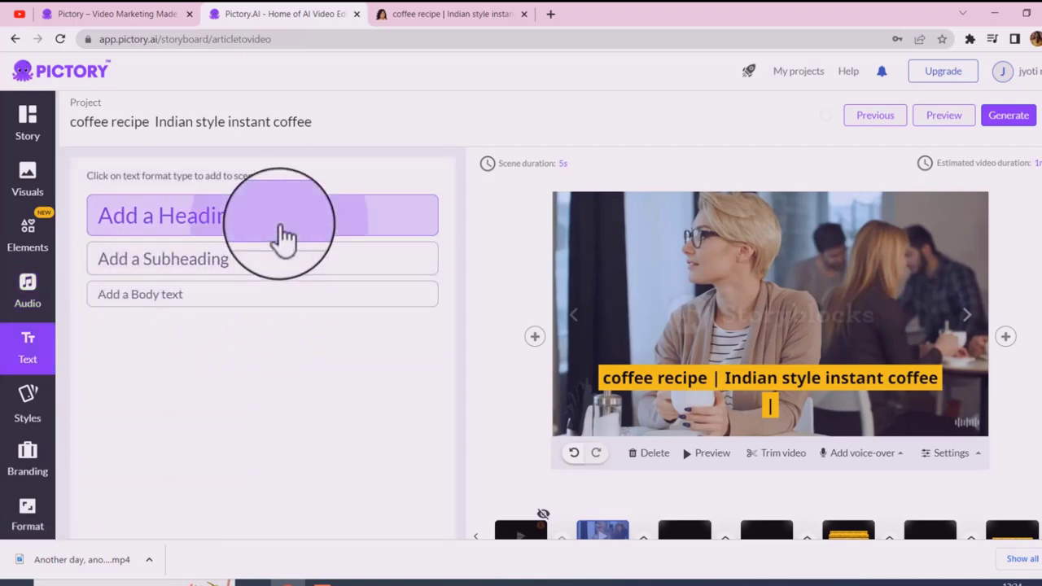
pyautogui.click(279, 236)
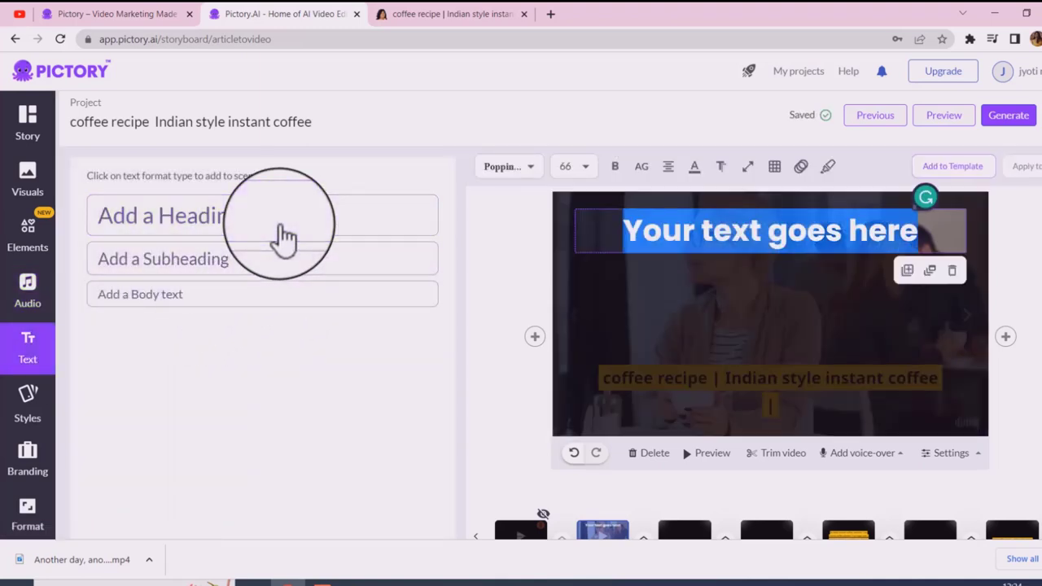
pyautogui.write('YouT')
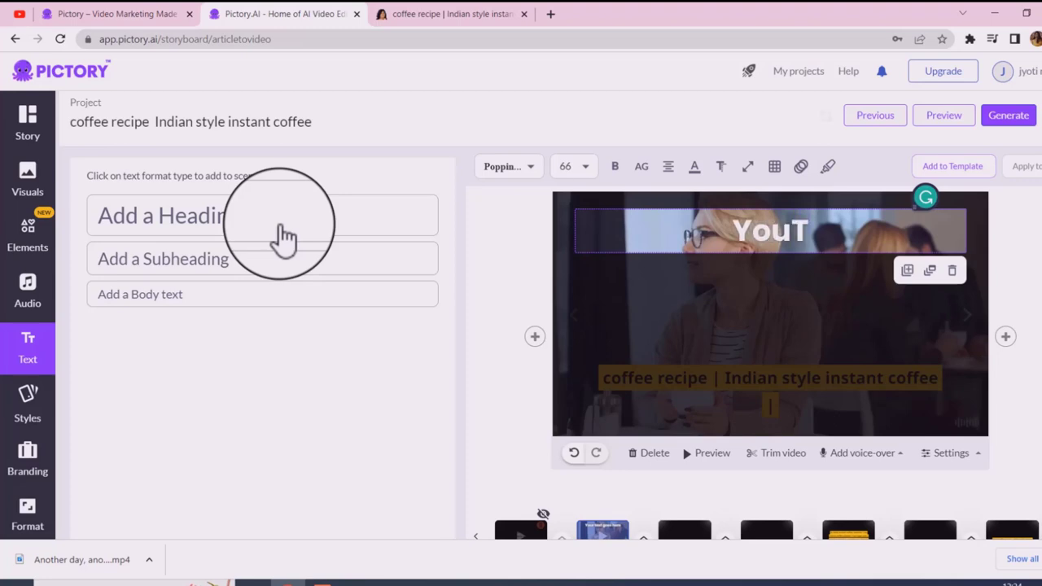
pyautogui.write('ube Mantra')
pyautogui.click(534, 337)
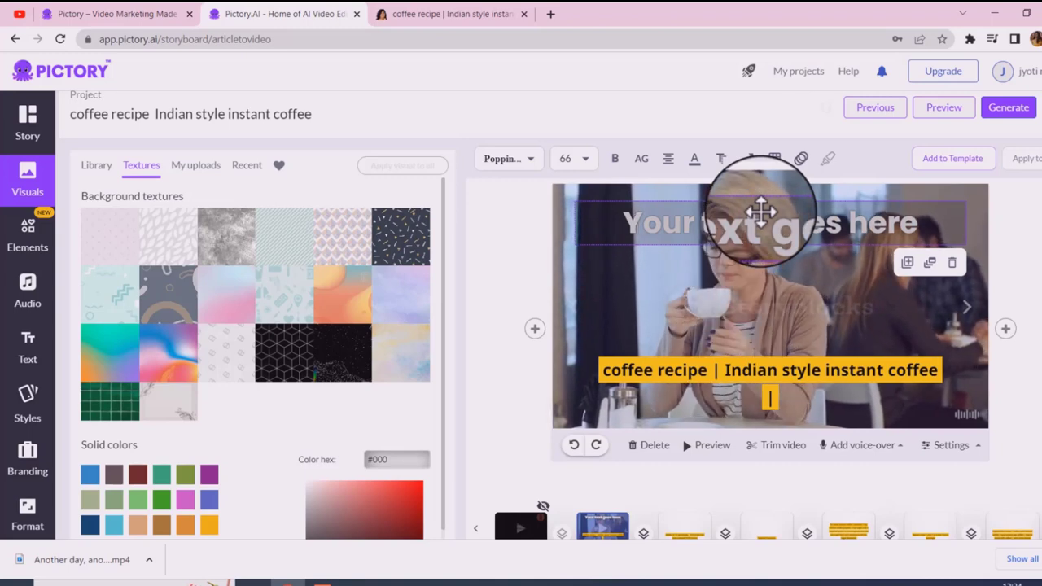
pyautogui.doubleClick(761, 211)
pyautogui.write('YouTube Mn')
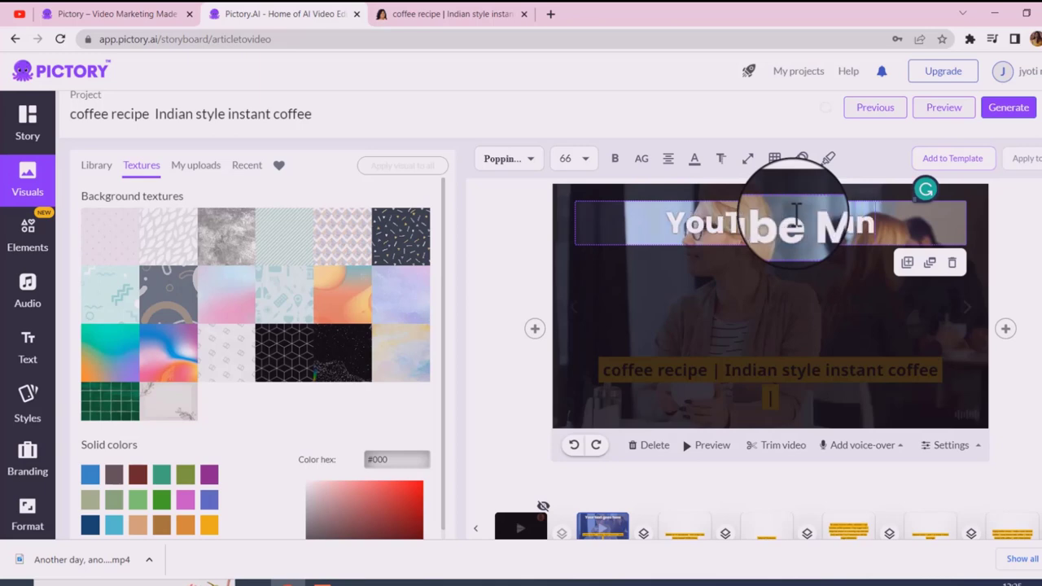
pyautogui.write('ra')
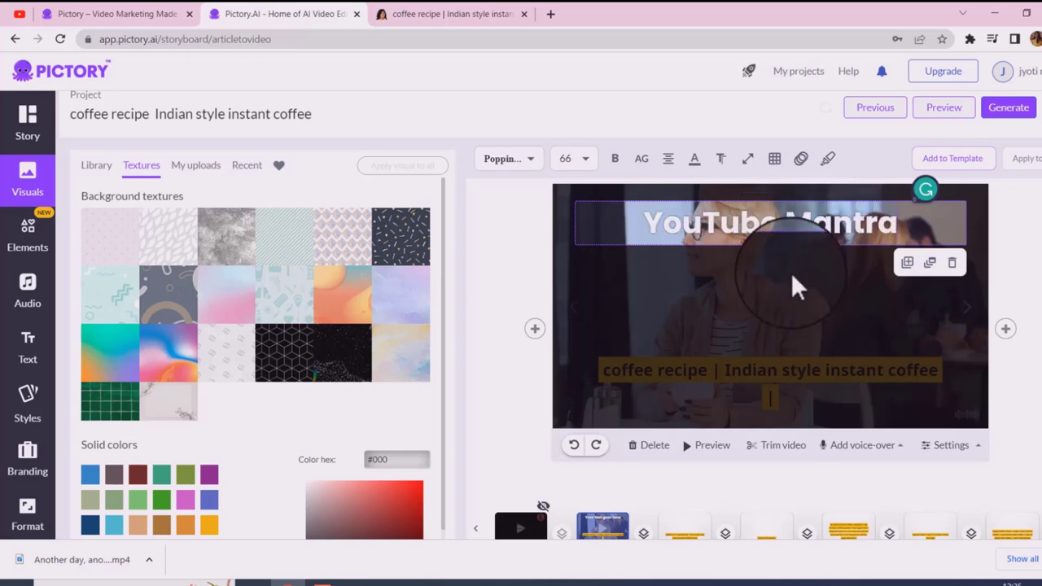
pyautogui.click(1001, 231)
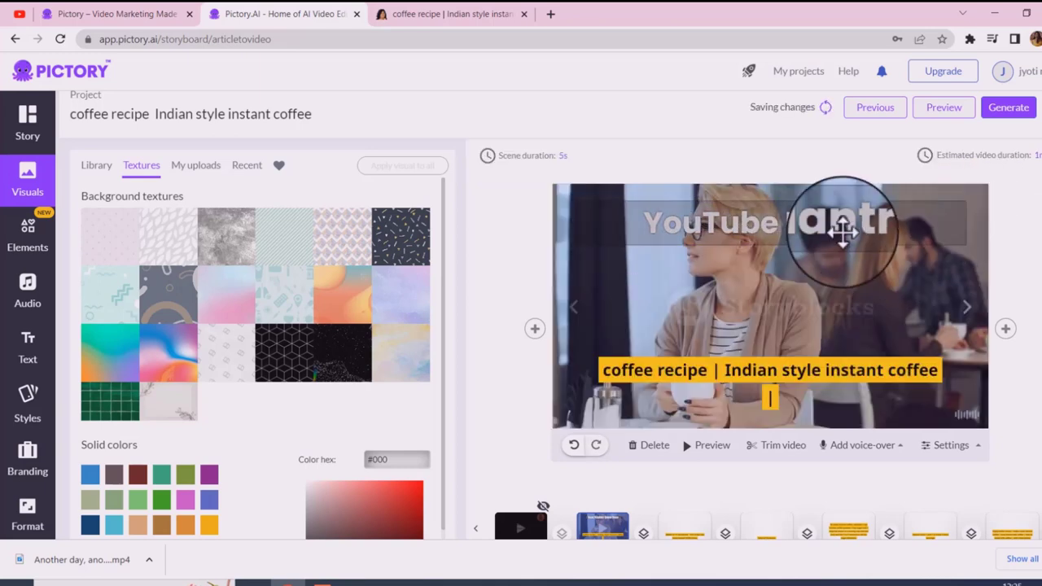
# Step: Narrow the YouTube Mantra heading so it wraps onto two lines and place it in the scene's upper-right corner
pyautogui.click(973, 225)
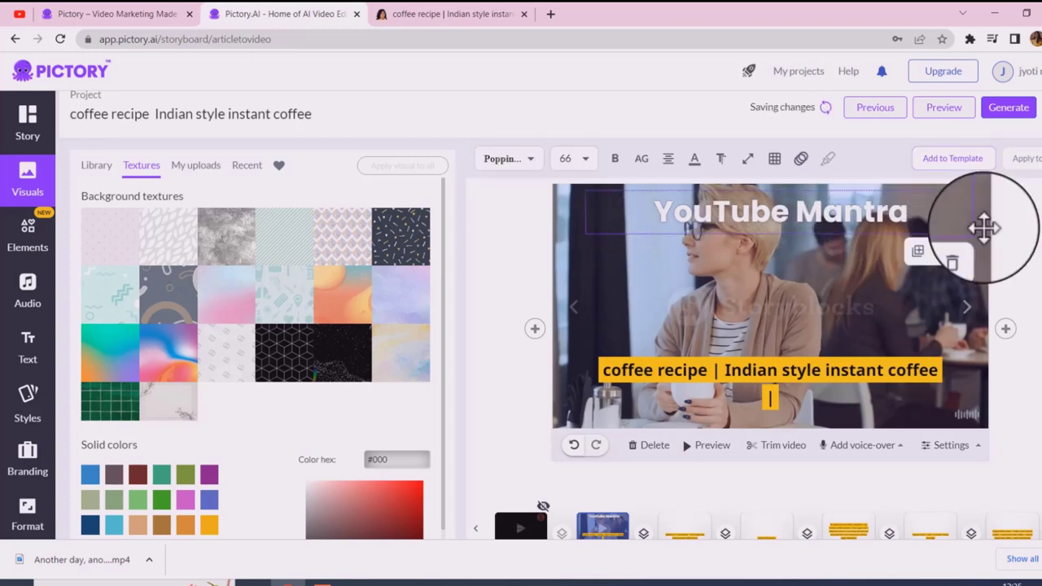
pyautogui.click(969, 226)
pyautogui.moveTo(943, 217); pyautogui.dragTo(806, 212)
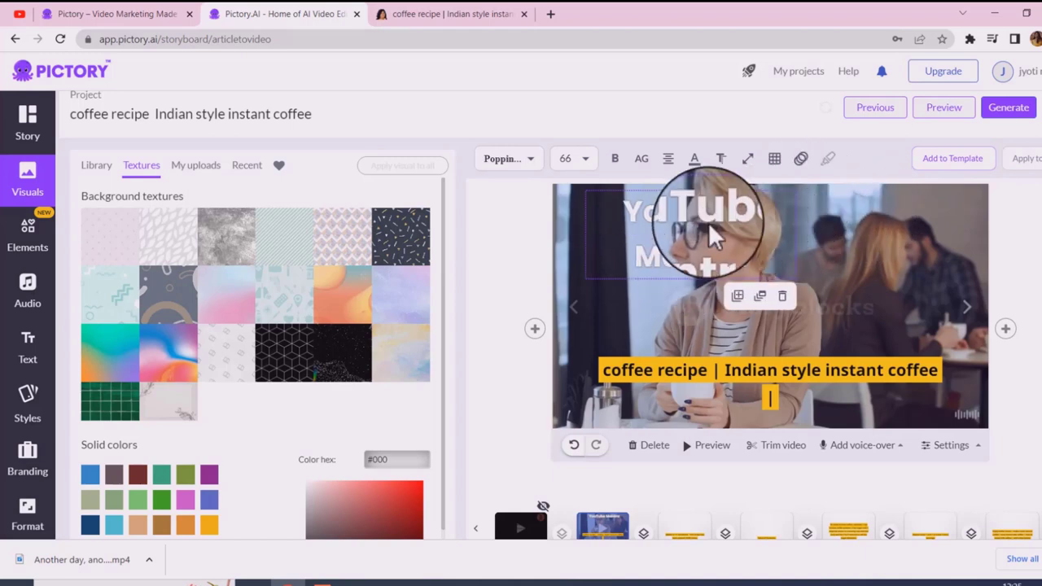
pyautogui.moveTo(716, 200); pyautogui.dragTo(921, 210)
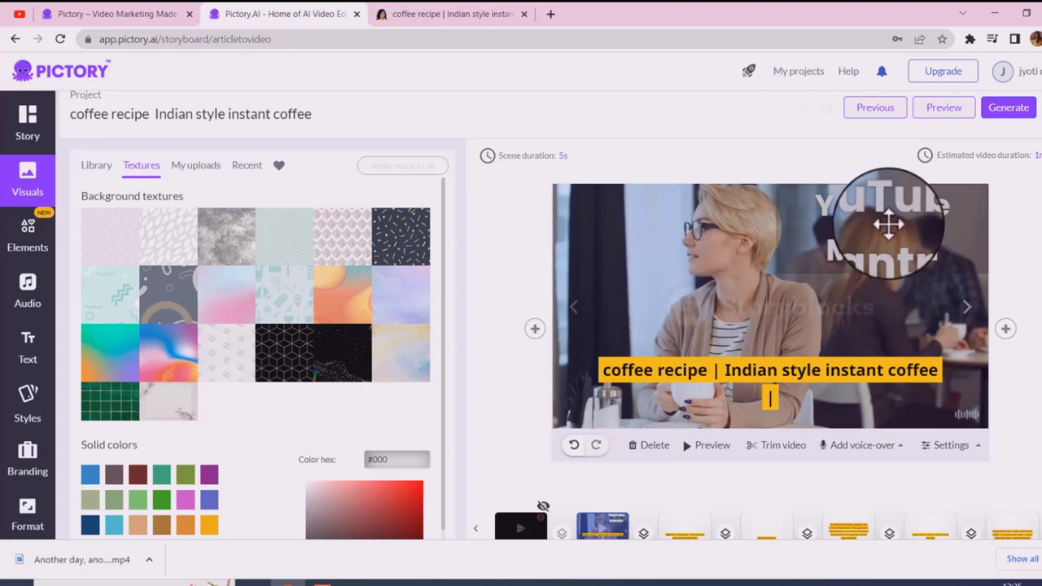
pyautogui.click(930, 226)
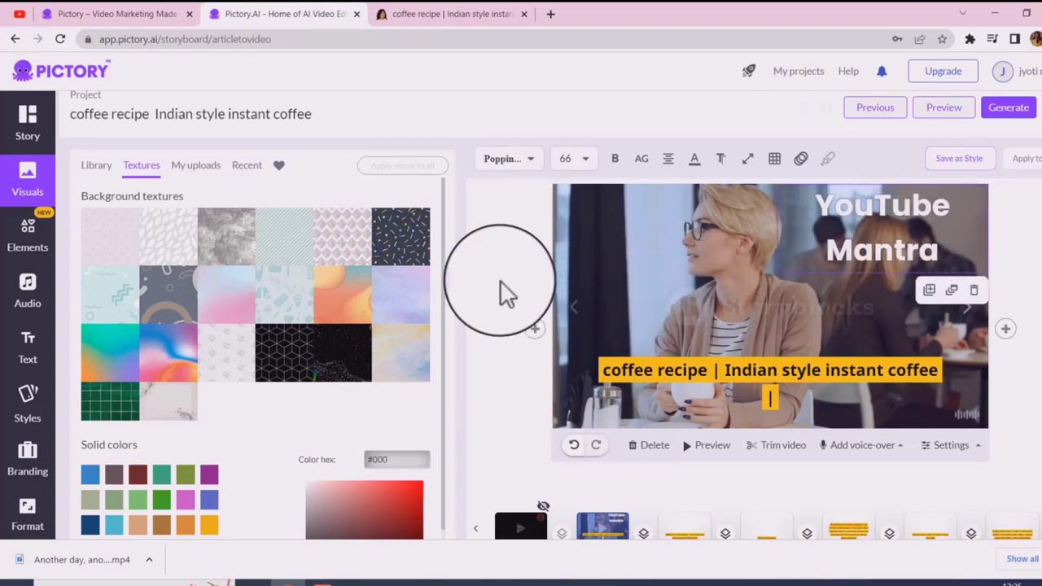
# Step: Look over the text formats, the background music list and the second scene's caption
pyautogui.click(33, 348)
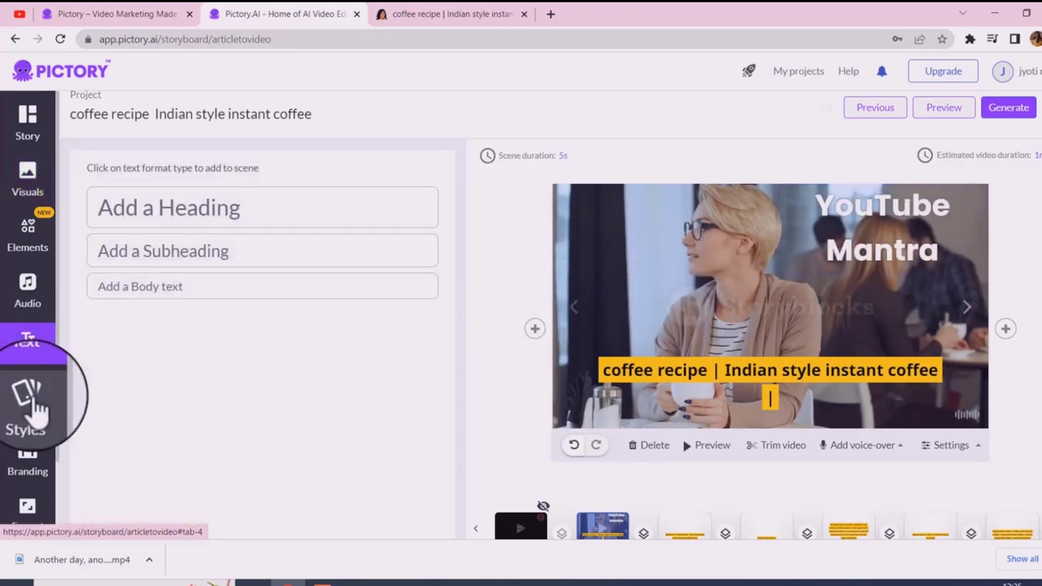
pyautogui.click(27, 287)
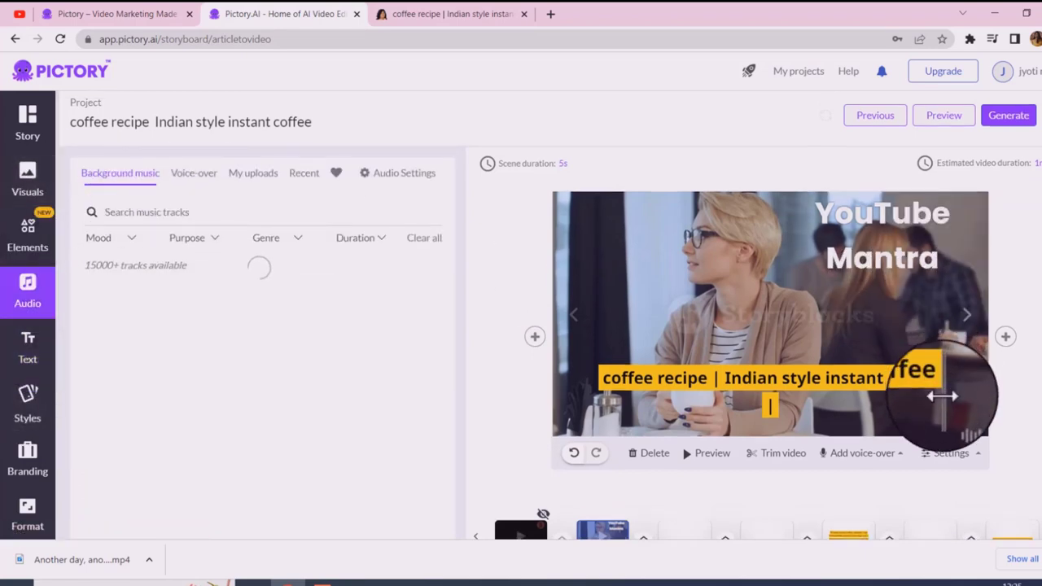
pyautogui.scroll(-1, 942, 397)
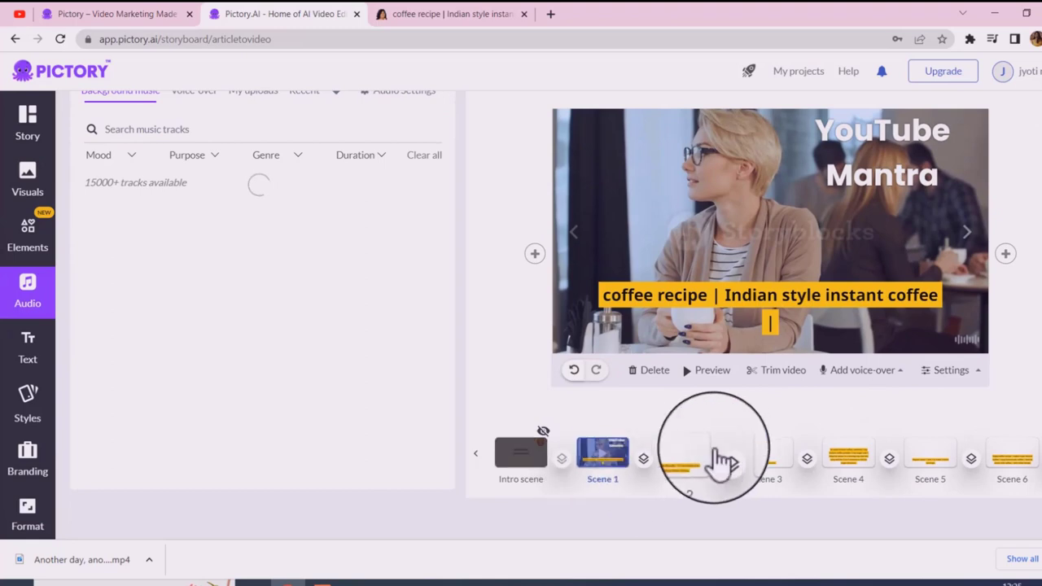
pyautogui.click(719, 460)
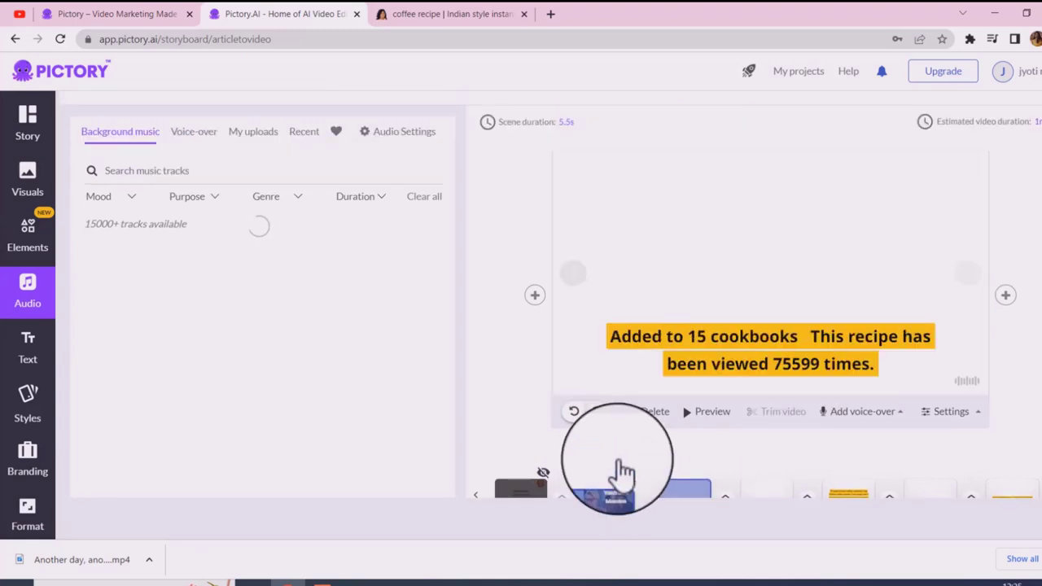
pyautogui.scroll(1, 925, 155)
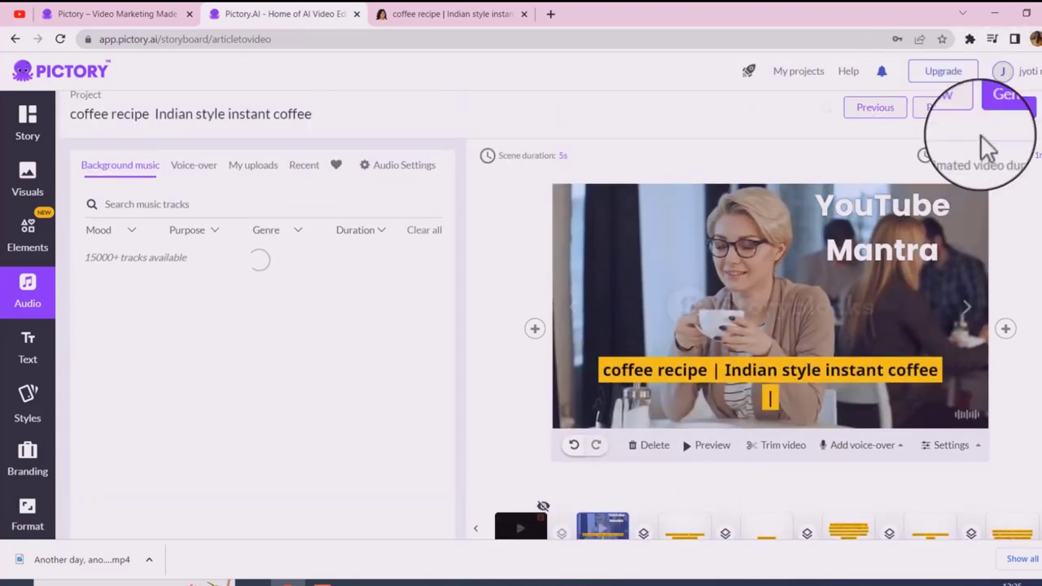
# Step: Start generating the coffee recipe video and close the generation progress window
pyautogui.click(1010, 120)
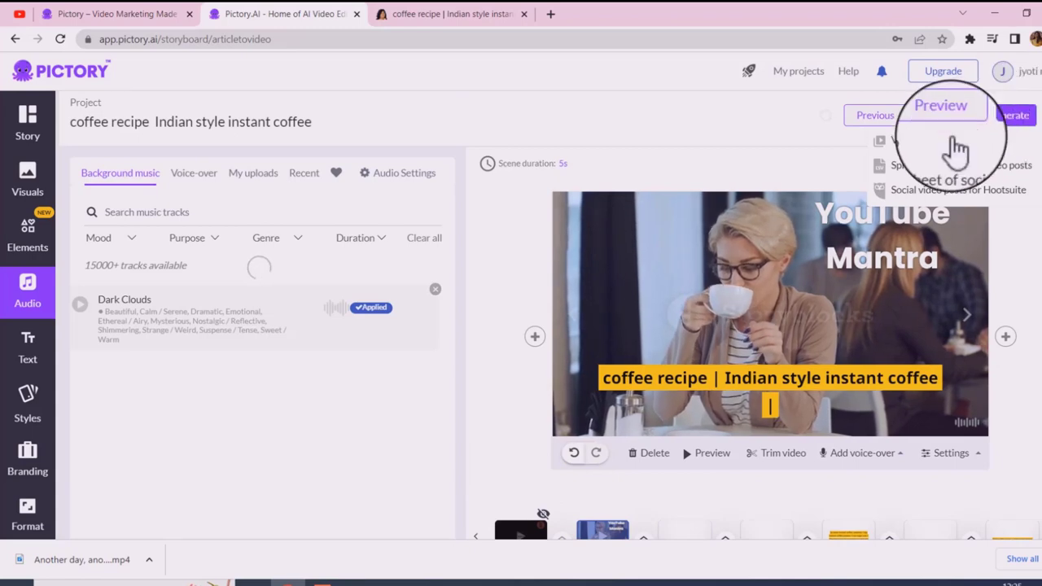
pyautogui.click(902, 144)
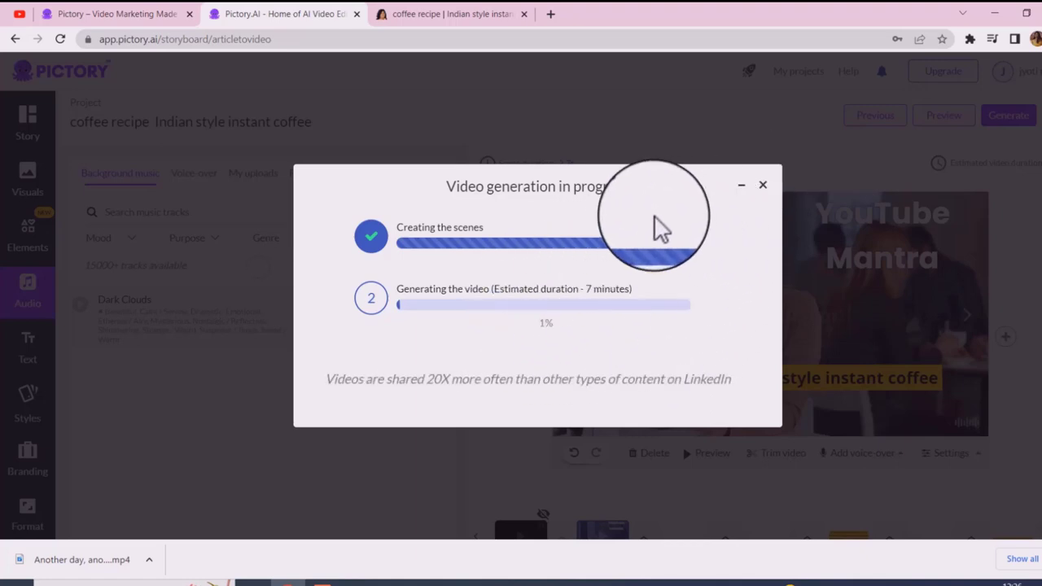
pyautogui.click(765, 184)
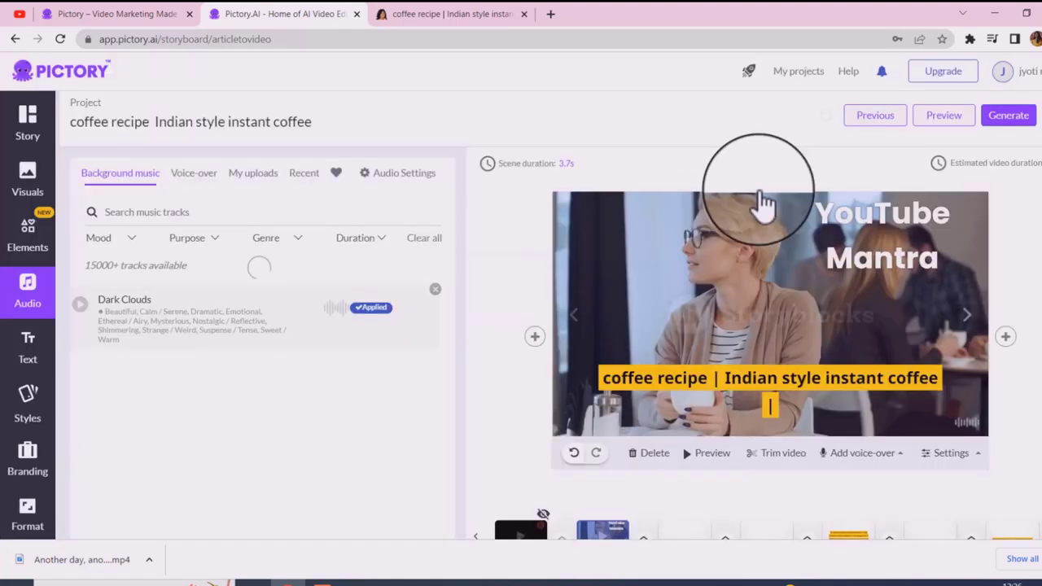
# Step: Play the preview of the coffee recipe video, close it and look over the scene storyboard
pyautogui.click(937, 127)
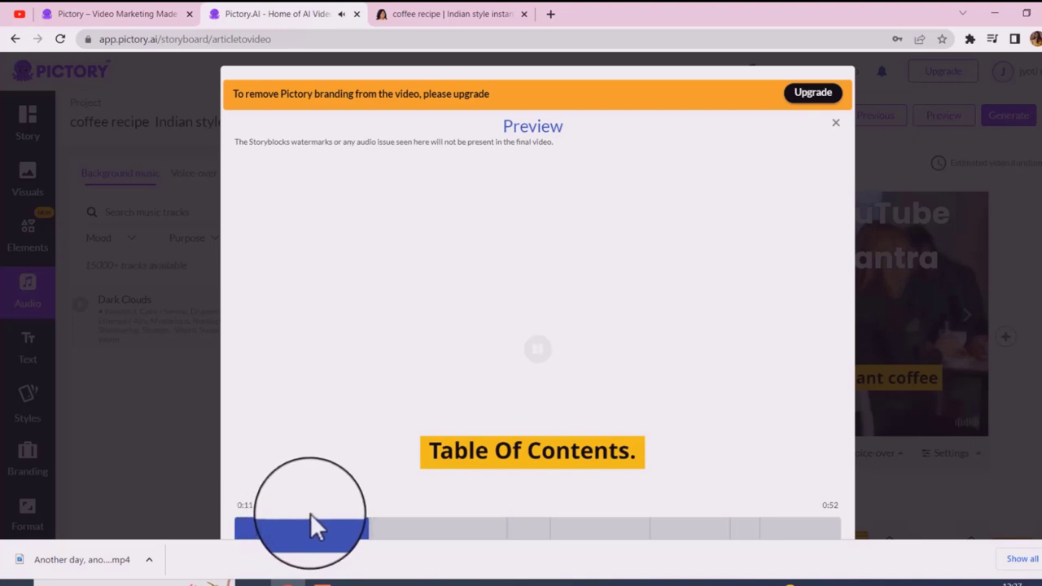
pyautogui.click(835, 124)
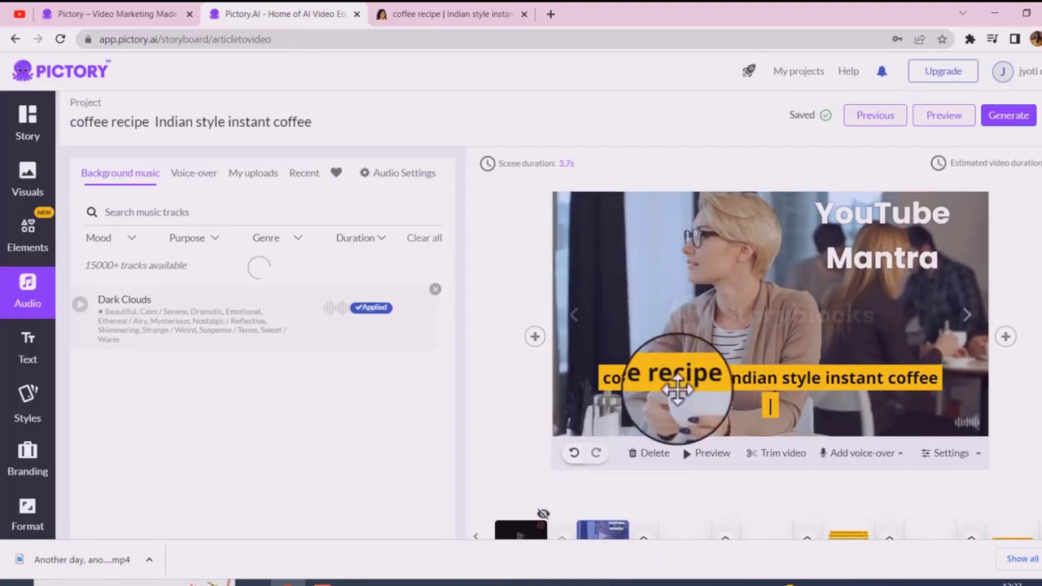
pyautogui.scroll(-1, 670, 350)
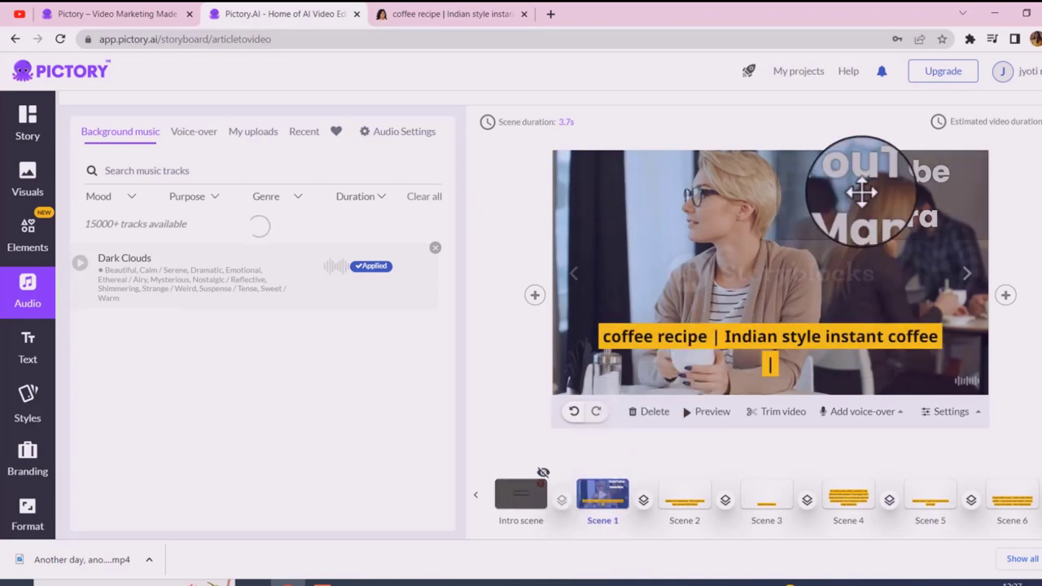
pyautogui.scroll(1, 939, 189)
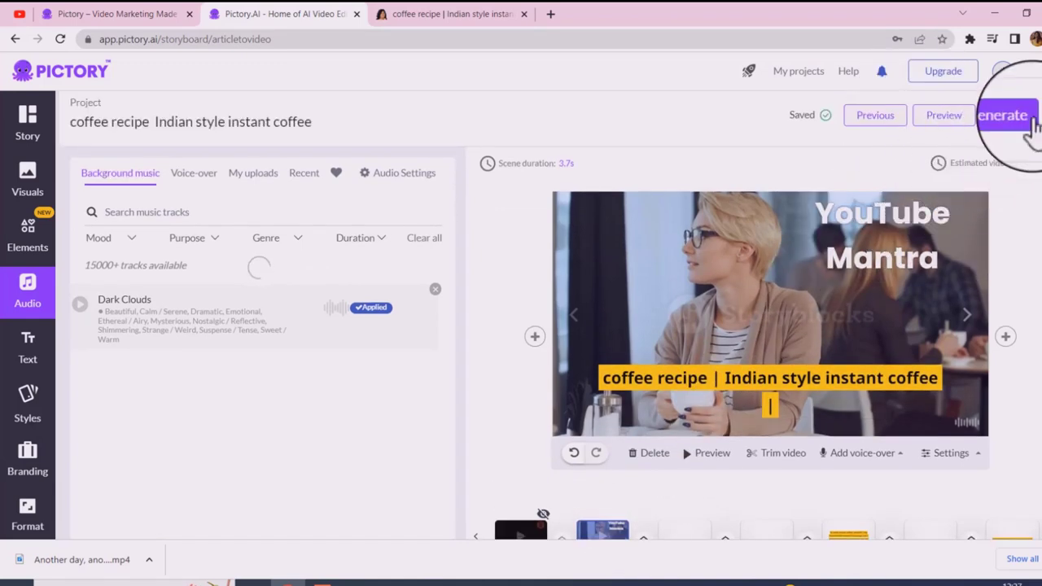
# Step: Start generating the coffee recipe video again, then go back to the choice of content types for making videos
pyautogui.click(1003, 118)
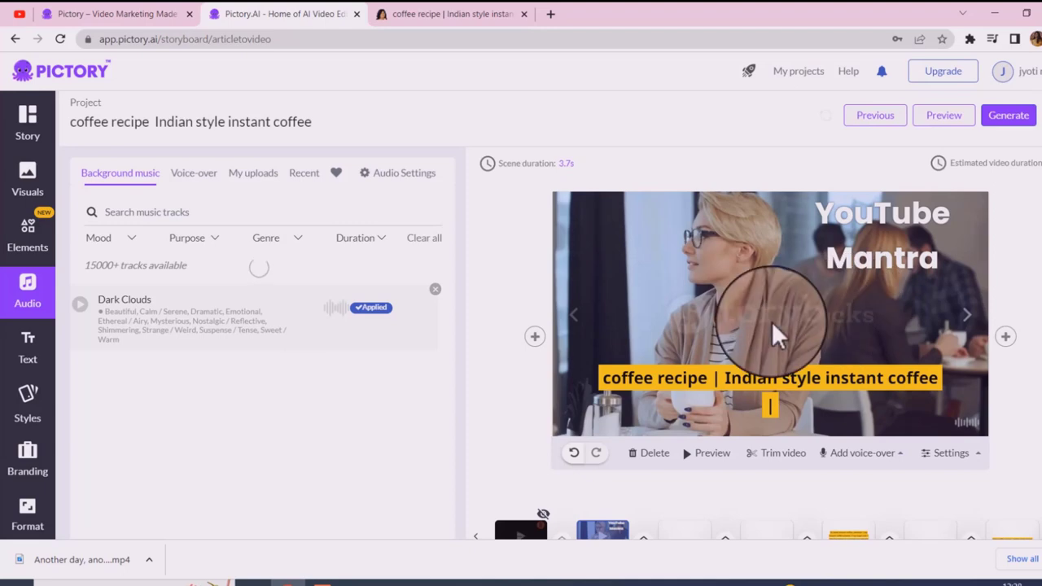
pyautogui.scroll(-1, 722, 379)
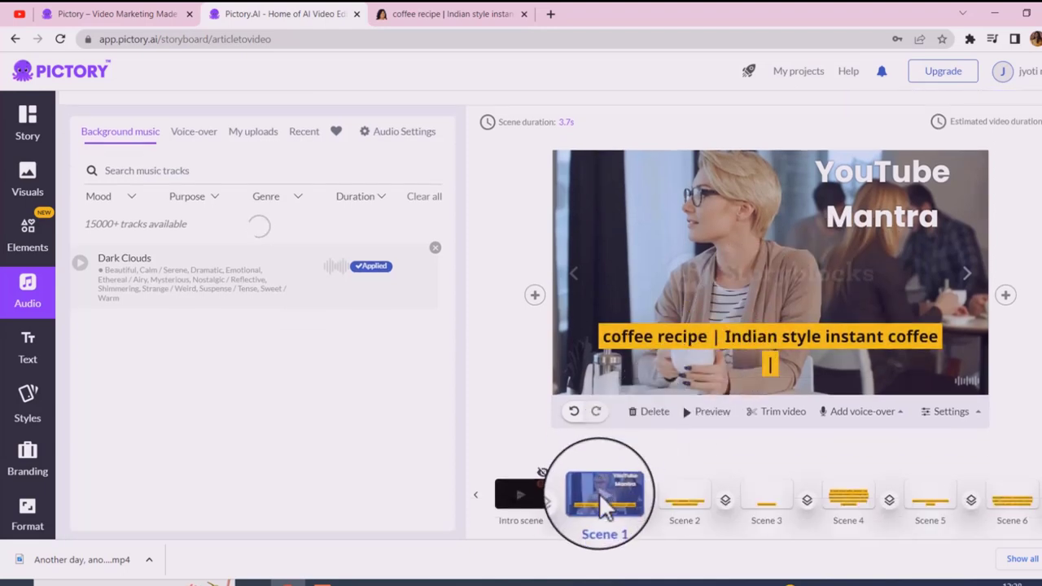
pyautogui.scroll(1, 728, 334)
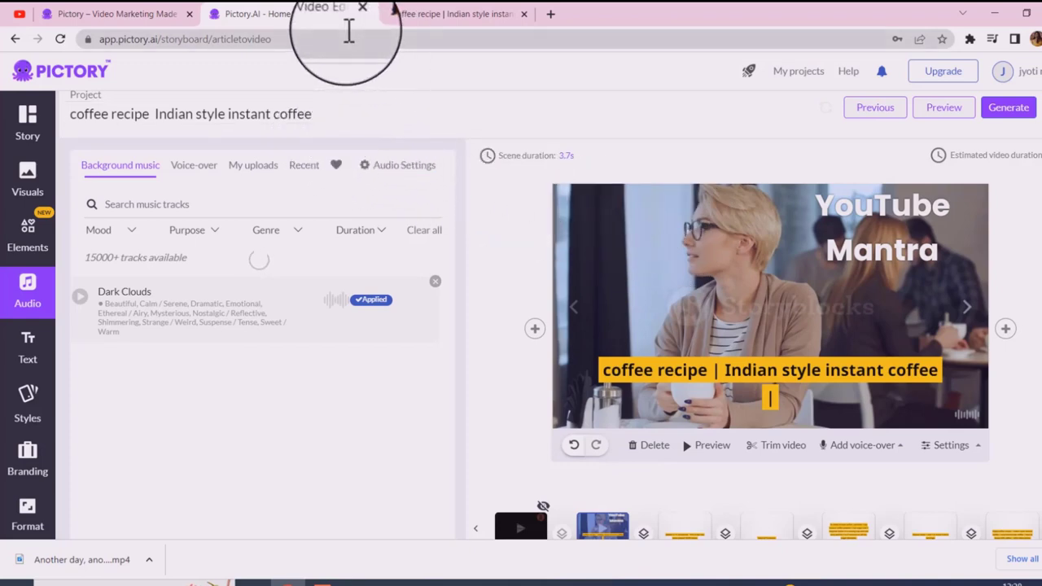
pyautogui.scroll(1, 904, 114)
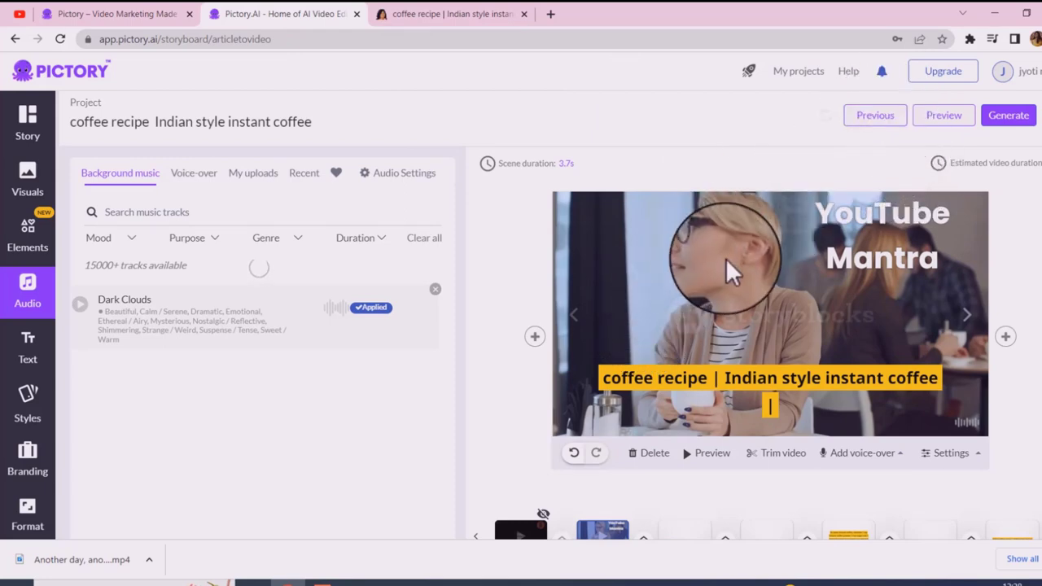
pyautogui.click(889, 122)
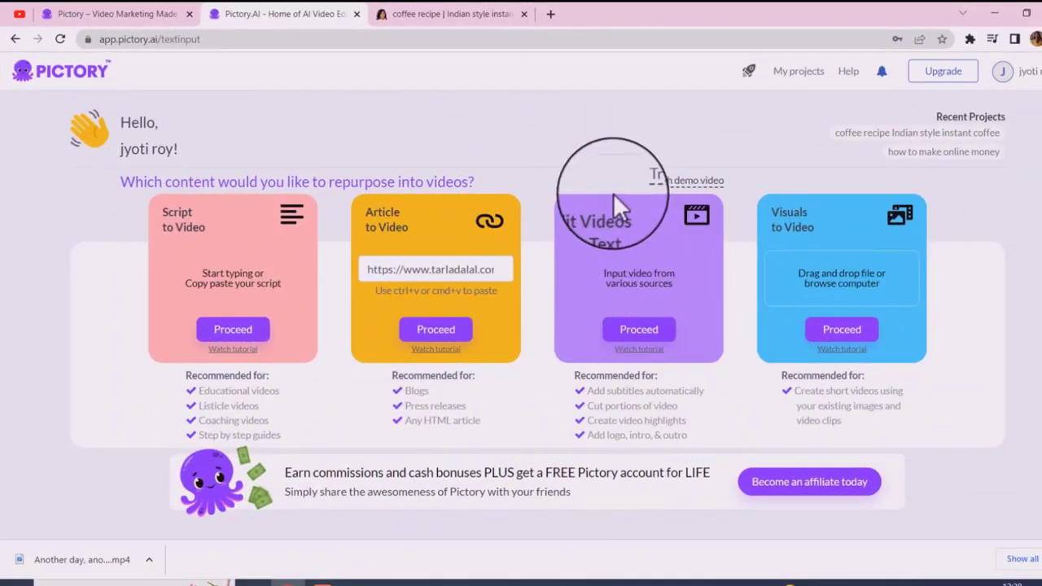
# Step: Search Google in a new browser tab for "cat hd images" and show only the image results
pyautogui.click(551, 16)
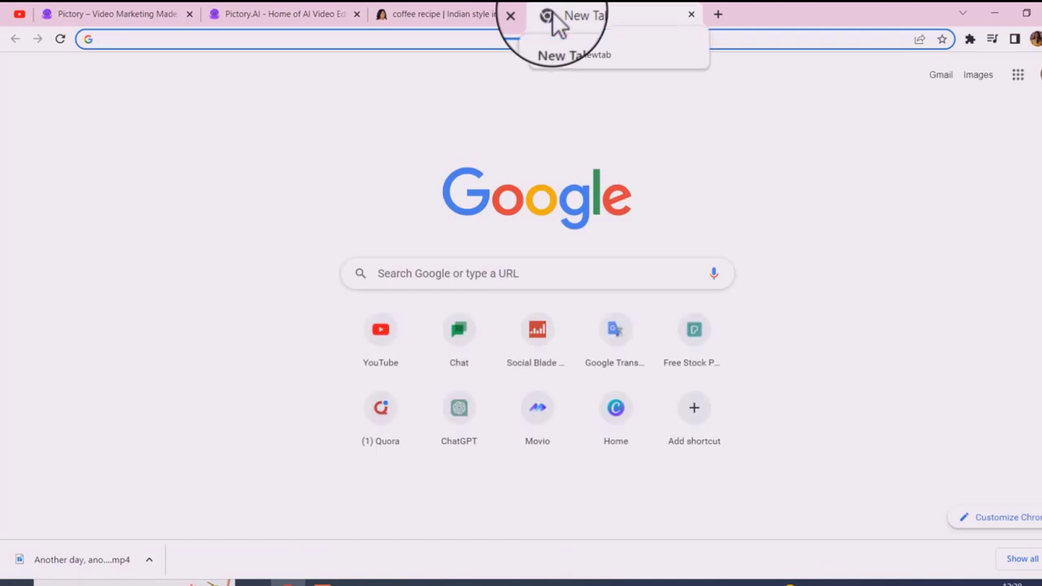
pyautogui.write('cat')
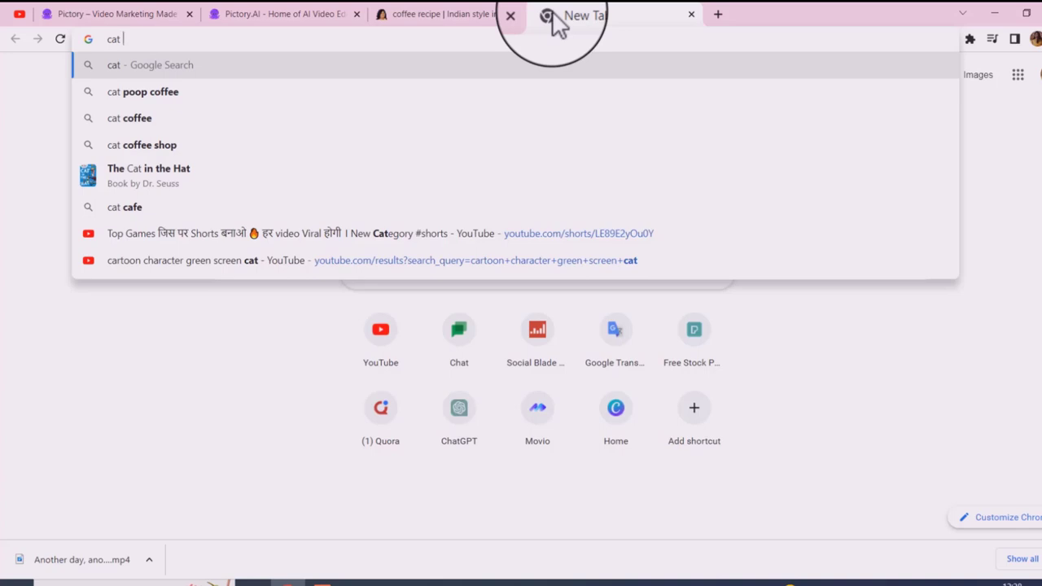
pyautogui.write(' hd')
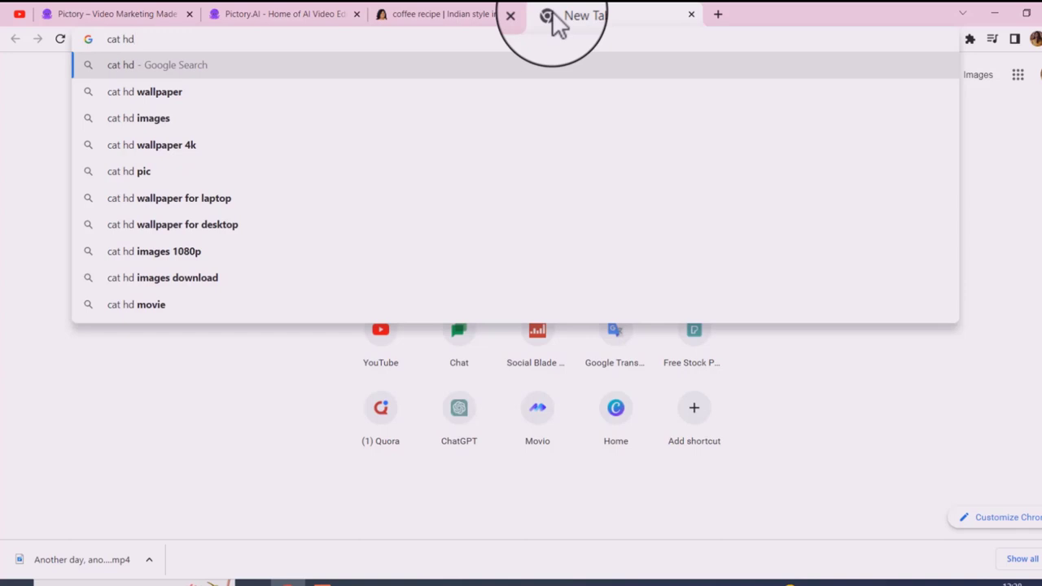
pyautogui.press('Down')
pyautogui.press('Down')
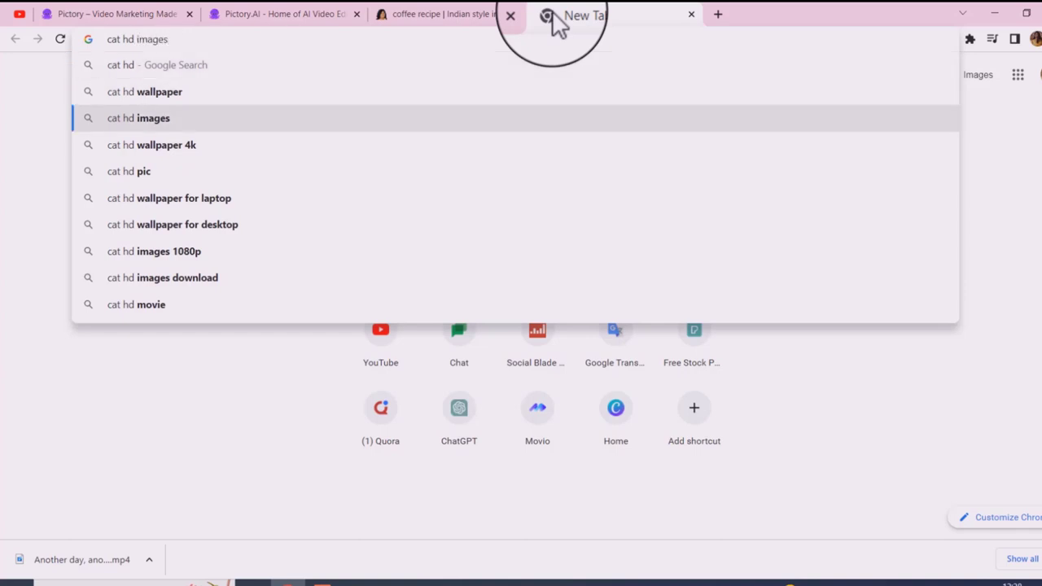
pyautogui.press('Return')
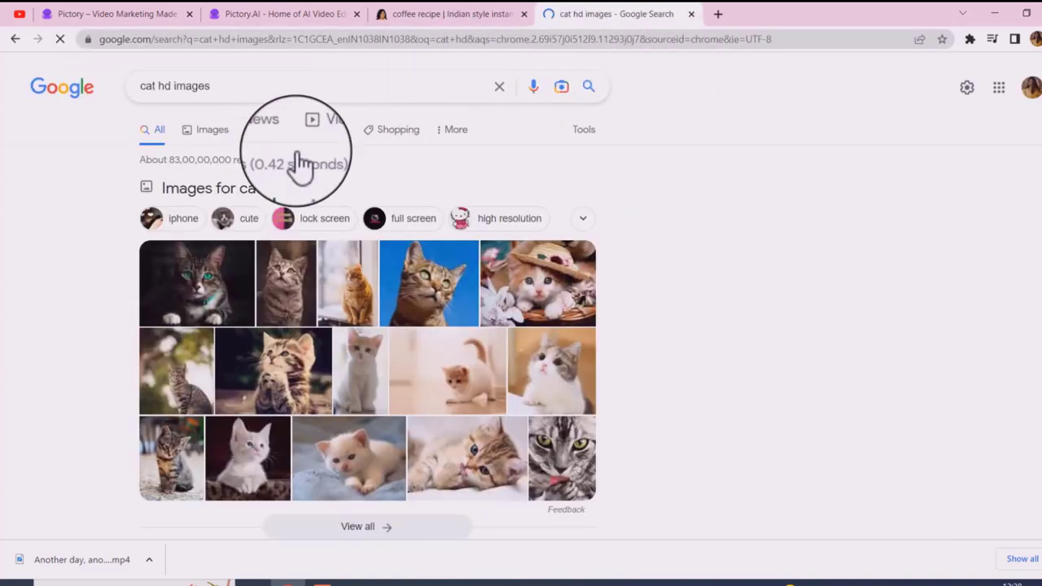
pyautogui.click(213, 135)
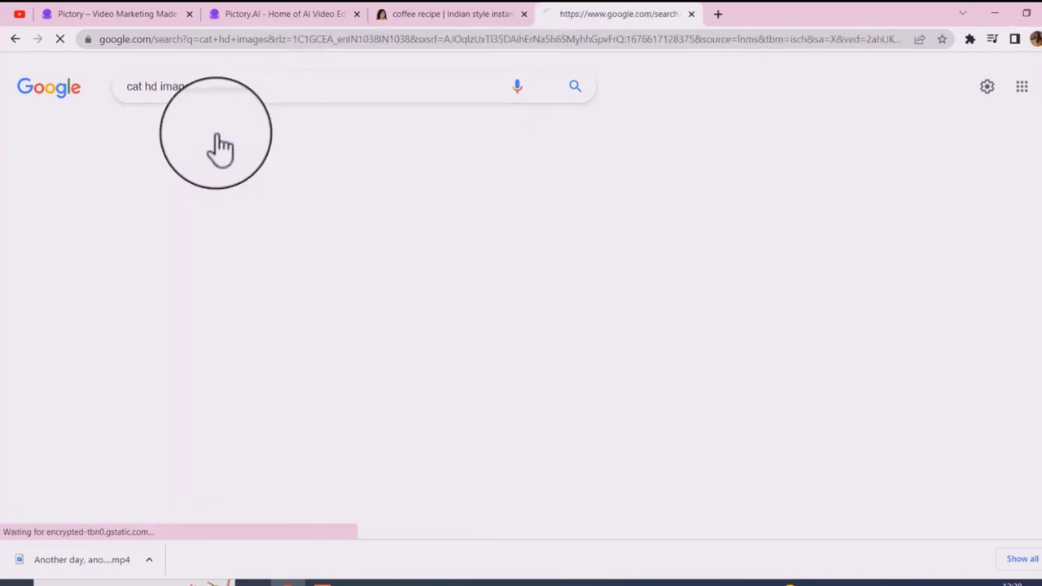
# Step: Browse the cat image results and open the Wallpapers.com picture of a cat wearing a hood
pyautogui.scroll(-3, 274, 244)
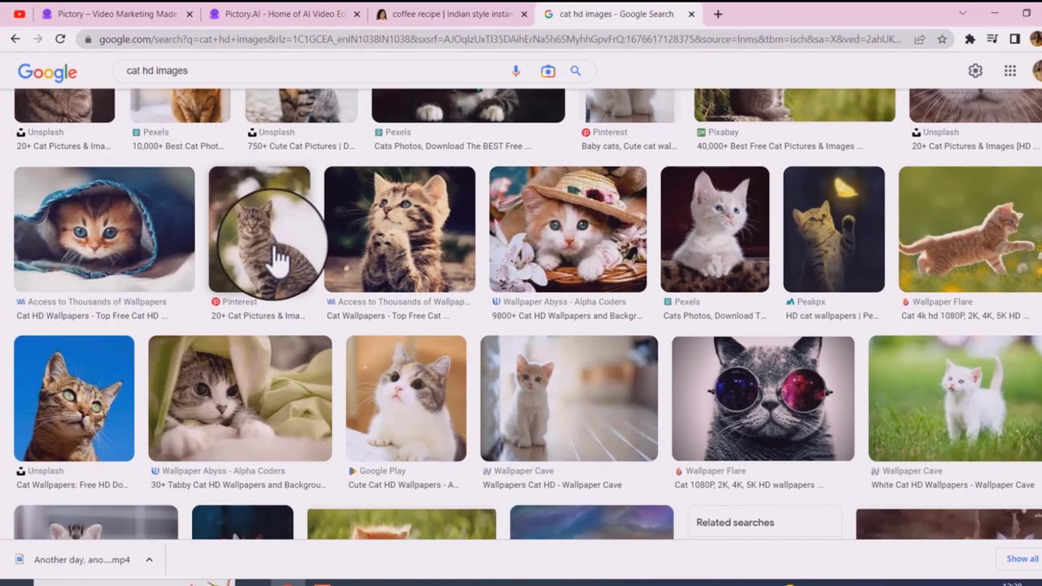
pyautogui.click(277, 254)
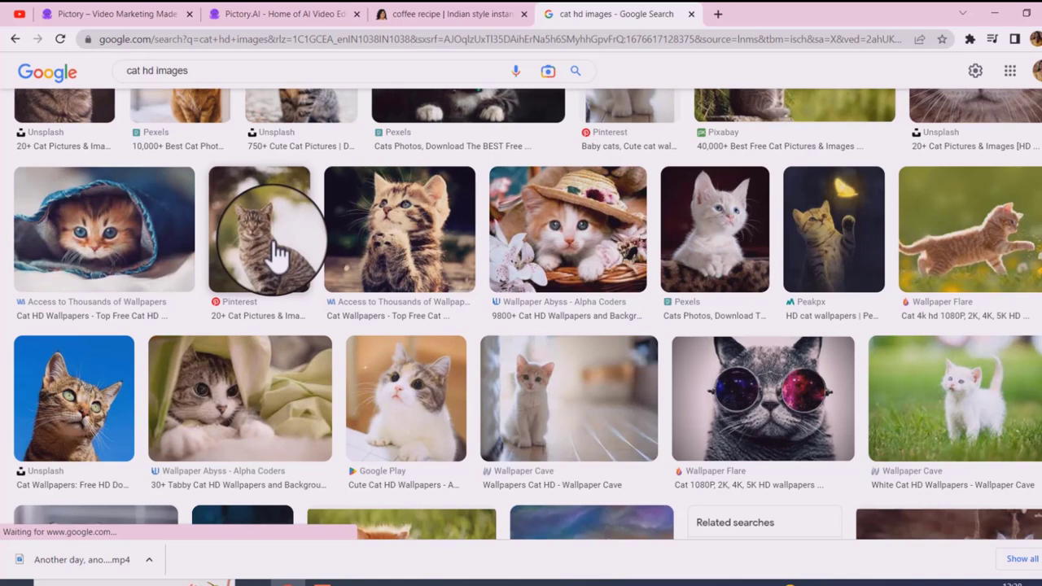
pyautogui.scroll(-6, 277, 254)
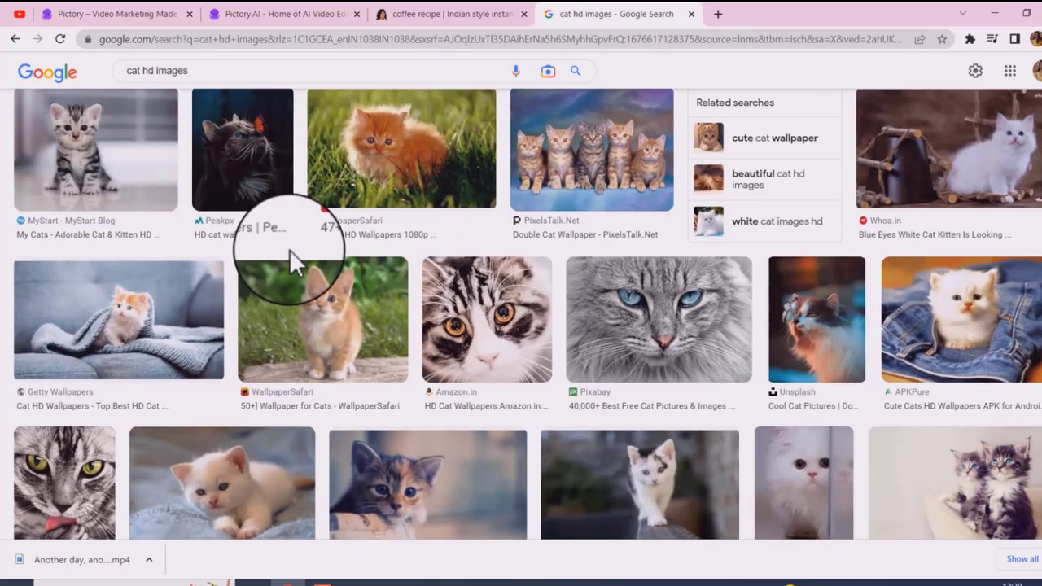
pyautogui.scroll(-5, 293, 260)
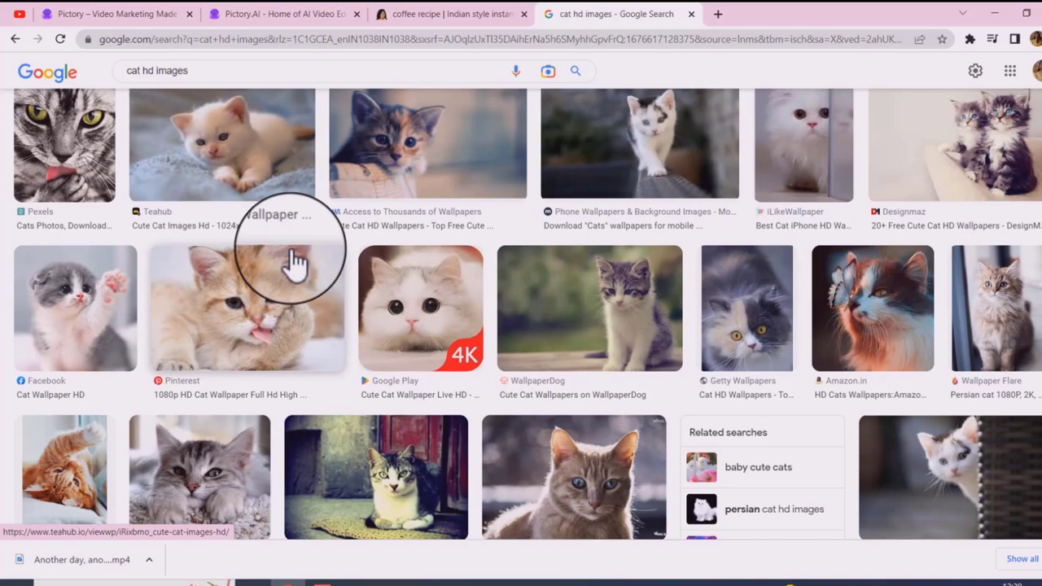
pyautogui.scroll(-4, 293, 260)
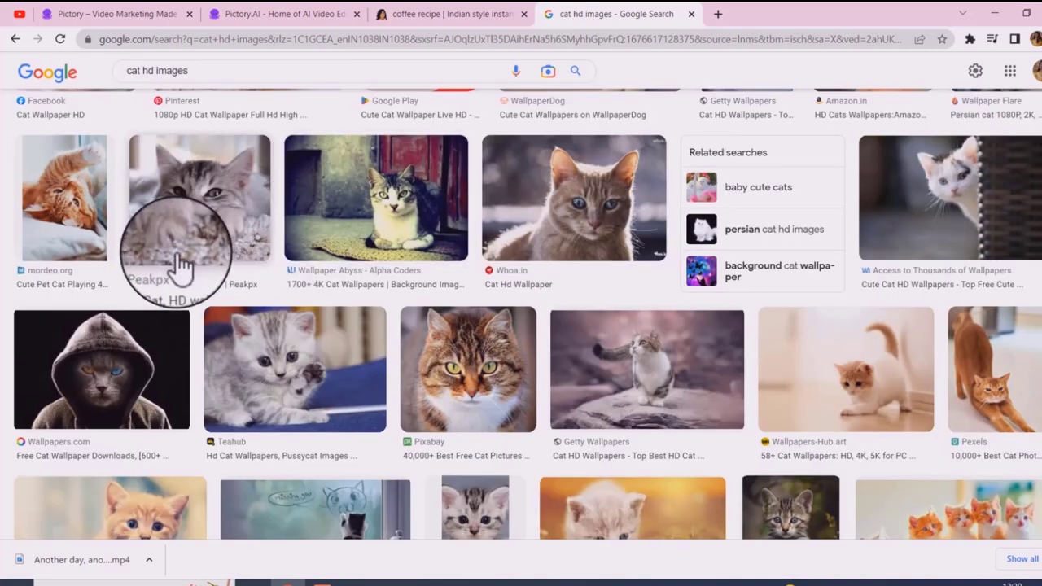
pyautogui.click(126, 338)
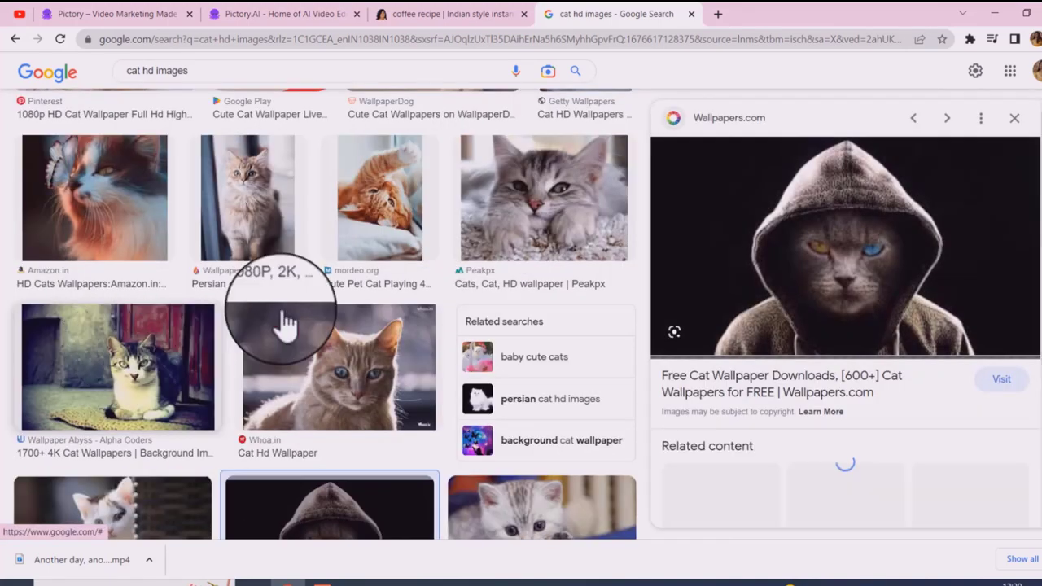
# Step: Save the hooded cat picture to the Desktop as cat.jpg and check the file in its folder
pyautogui.rightClick(733, 183)
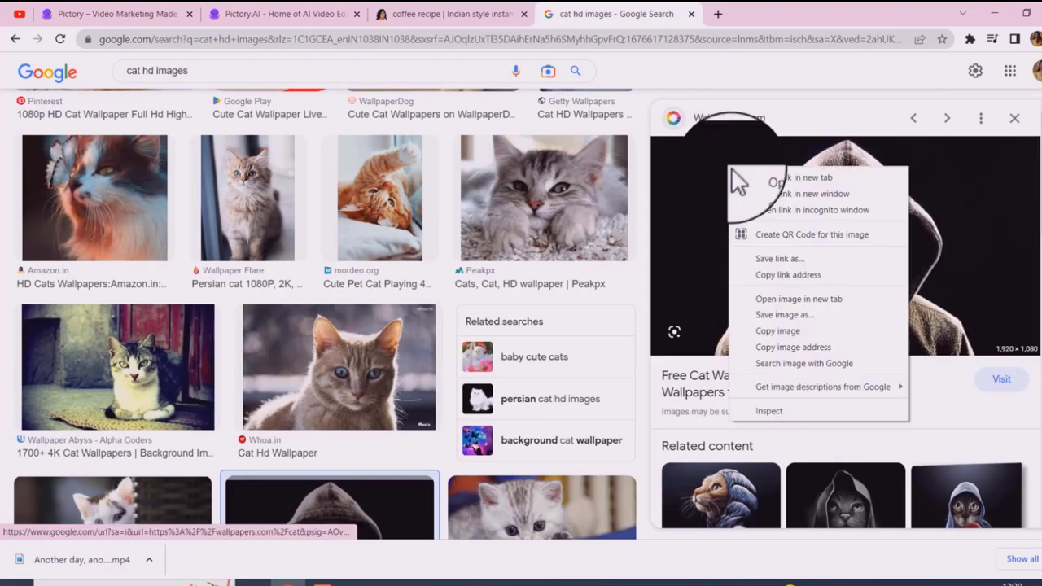
pyautogui.click(818, 323)
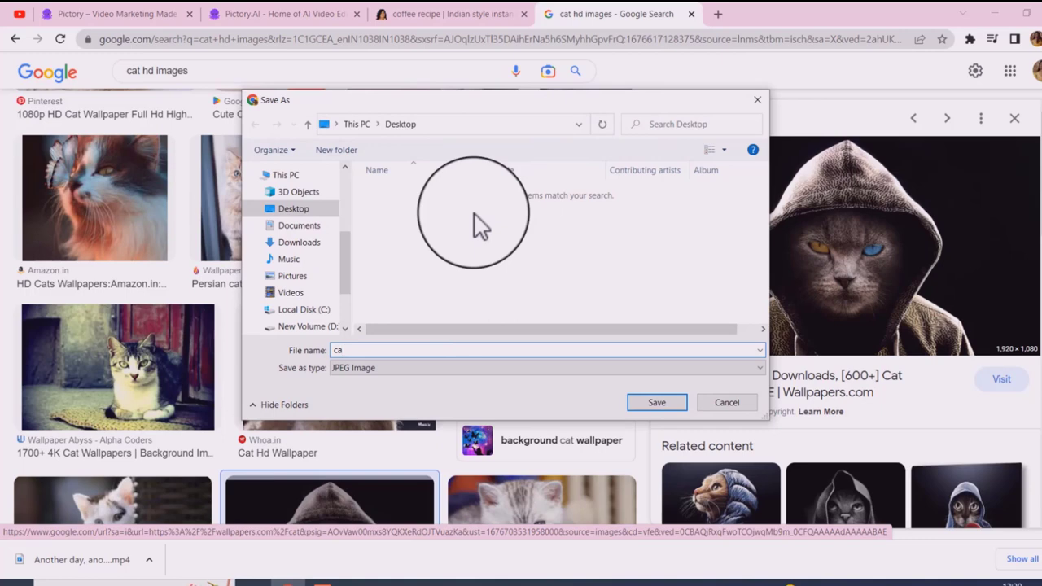
pyautogui.click(658, 403)
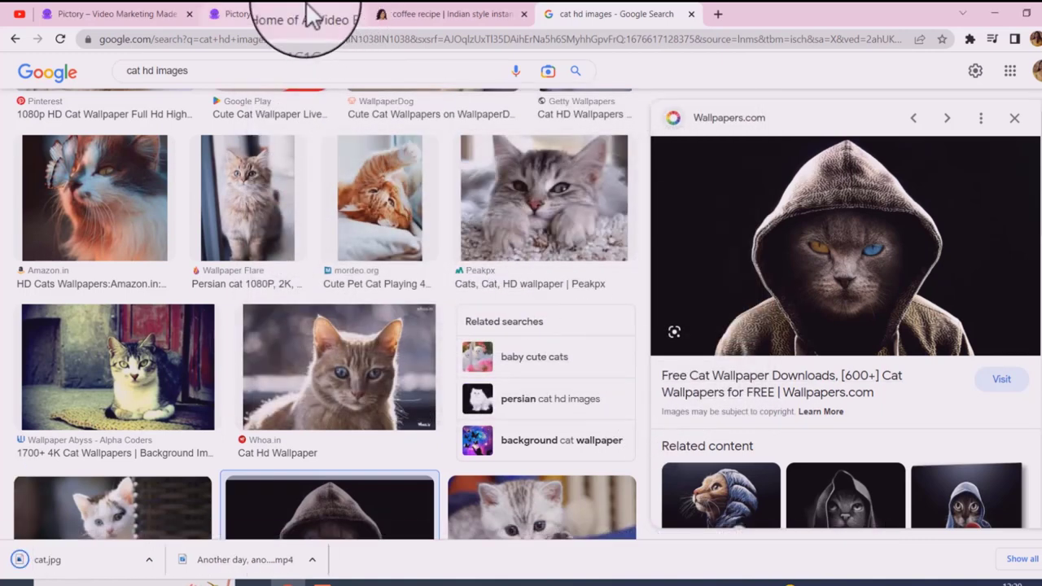
pyautogui.click(149, 559)
pyautogui.click(186, 508)
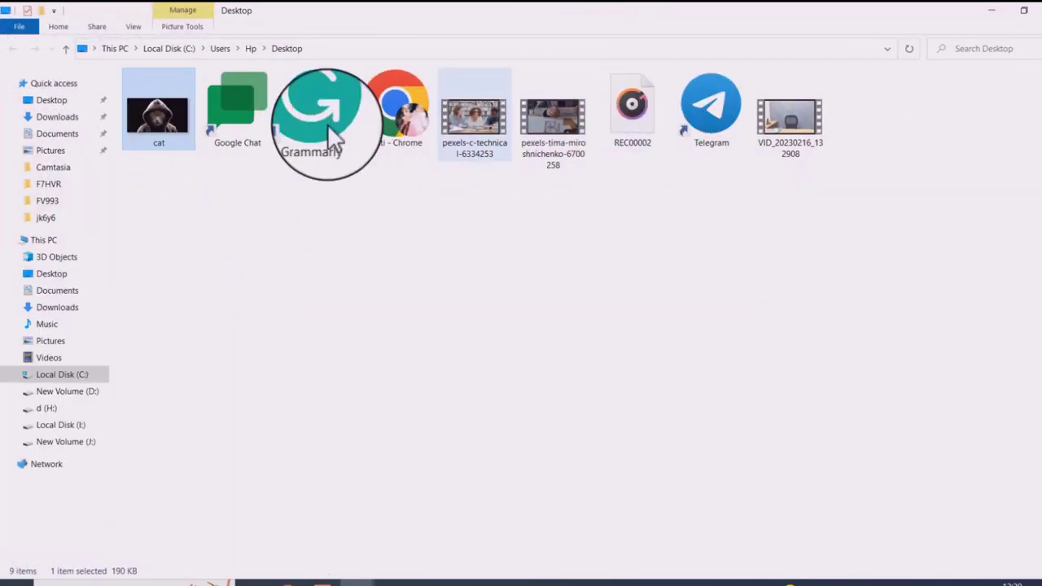
pyautogui.click(1000, 10)
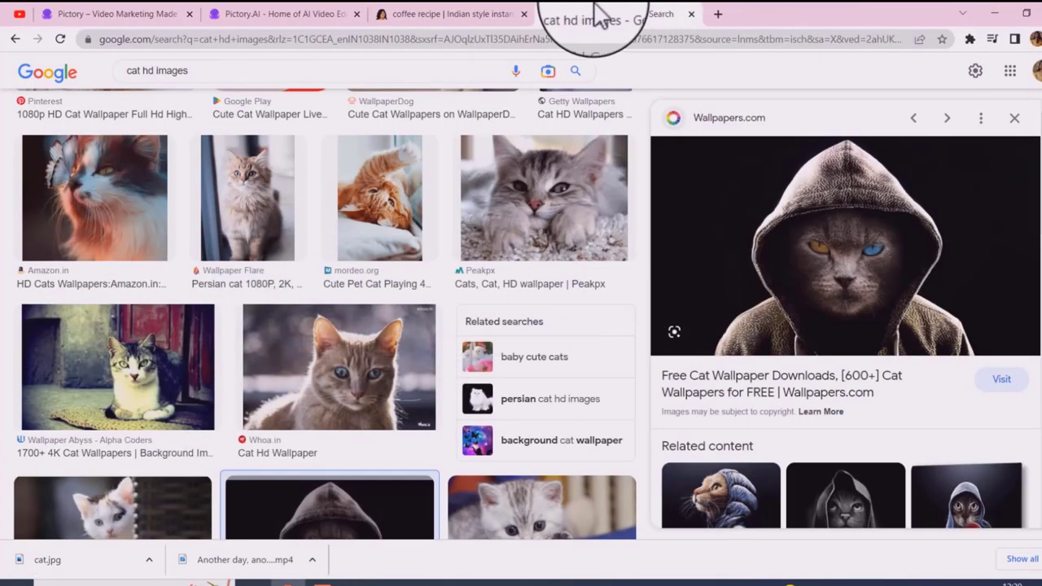
# Step: Search for "leiapix" in a new browser tab and open the LeiaPix Converter site
pyautogui.click(294, 14)
pyautogui.click(623, 330)
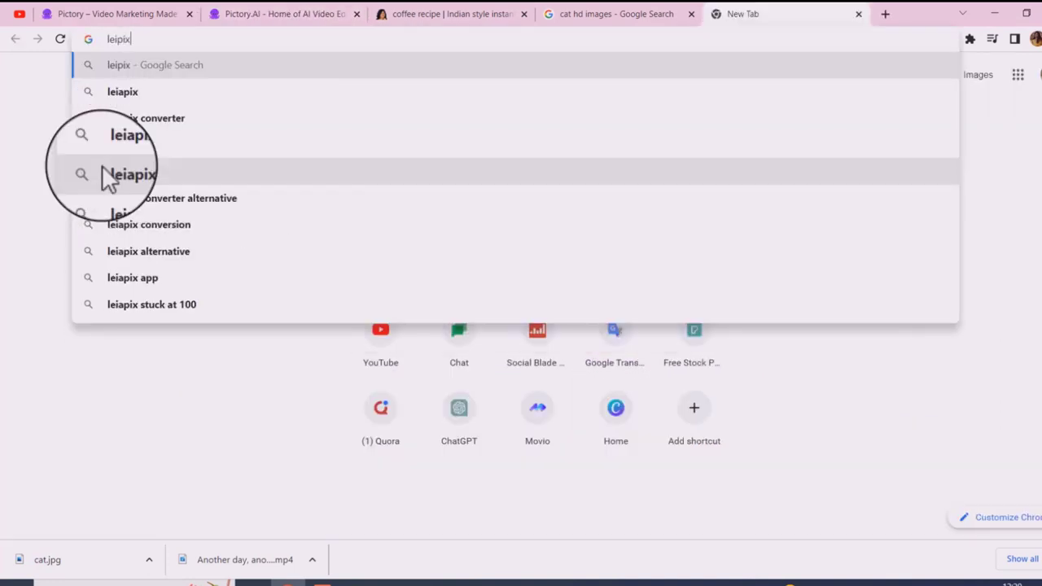
pyautogui.press('Down')
pyautogui.press('Return')
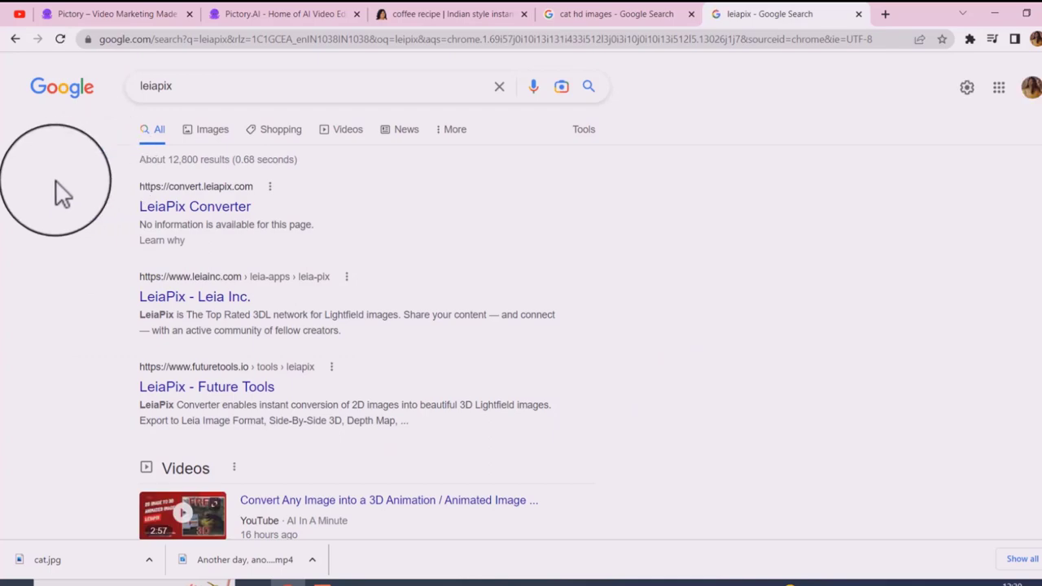
pyautogui.click(210, 204)
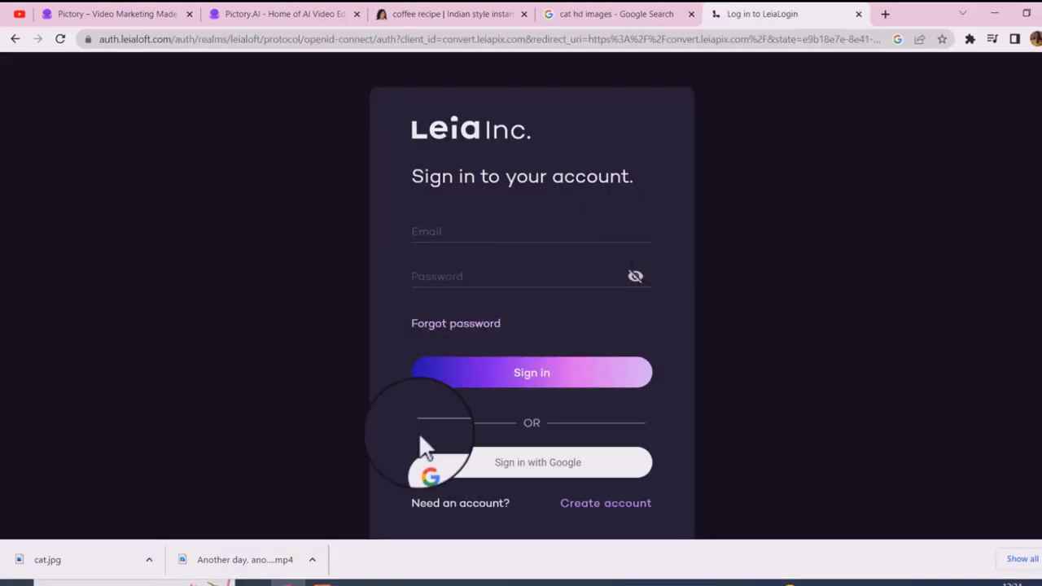
# Step: Sign in to LeiaPix Converter with the Google account and accept the privacy policy and terms of service
pyautogui.click(510, 471)
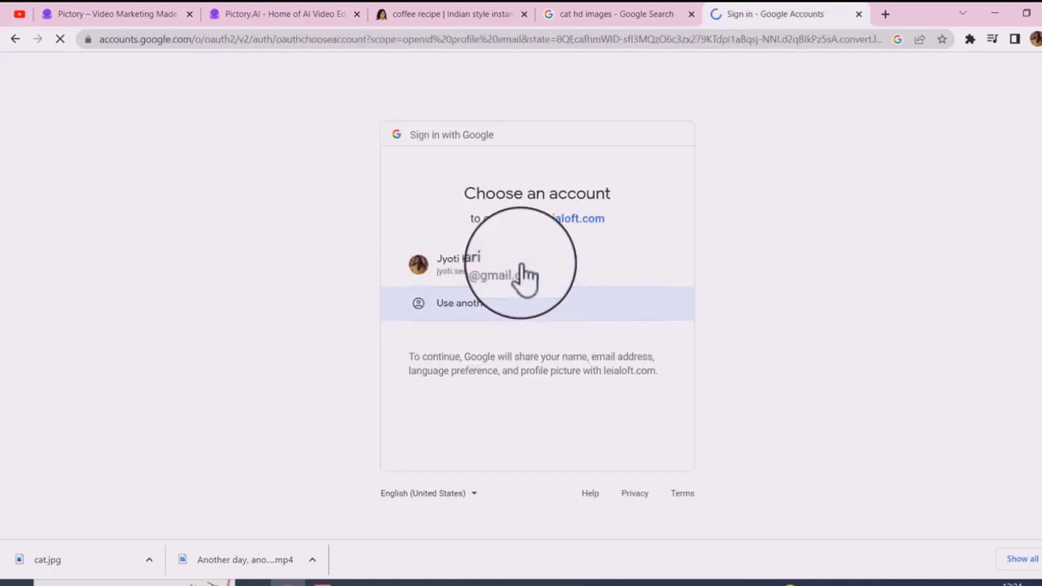
pyautogui.click(525, 269)
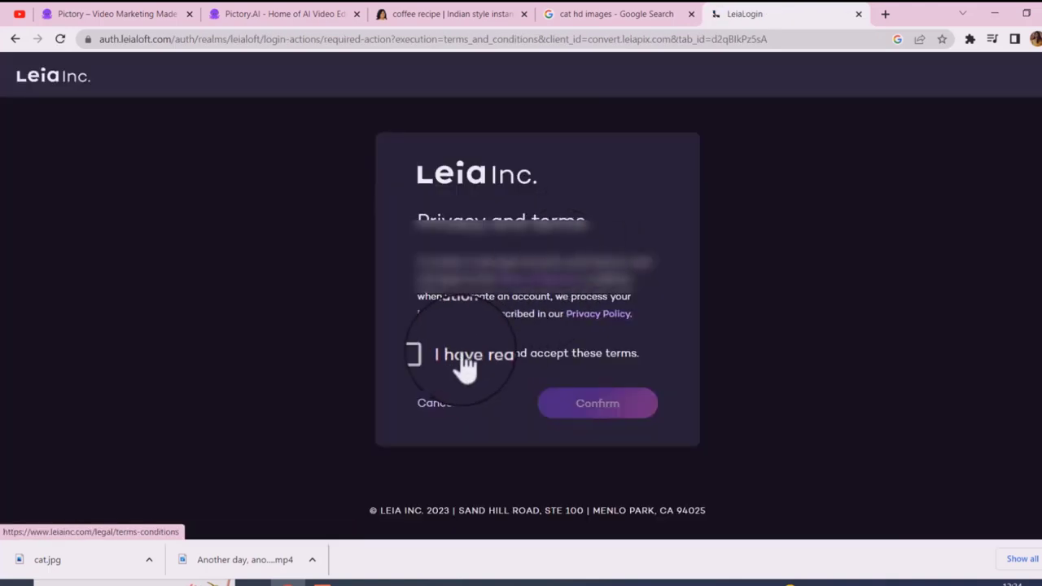
pyautogui.click(458, 368)
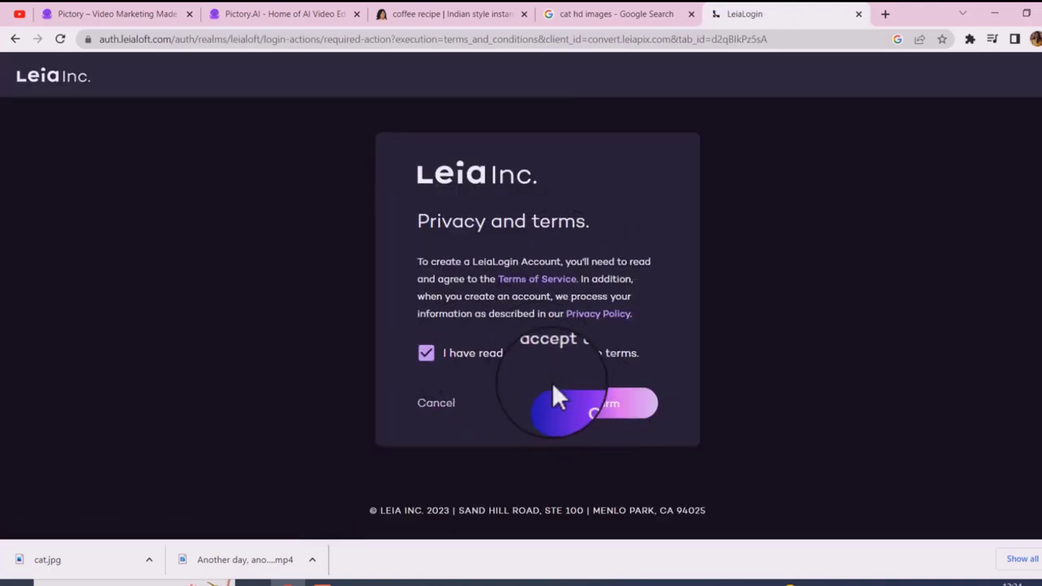
pyautogui.click(597, 411)
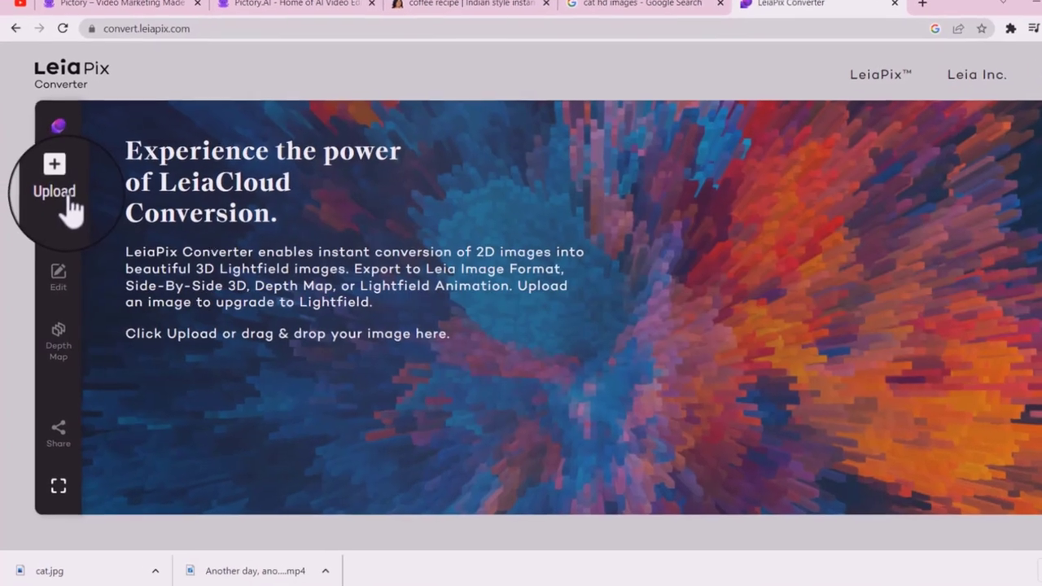
# Step: Upload the cat image from the Desktop to LeiaPix Converter
pyautogui.click(70, 210)
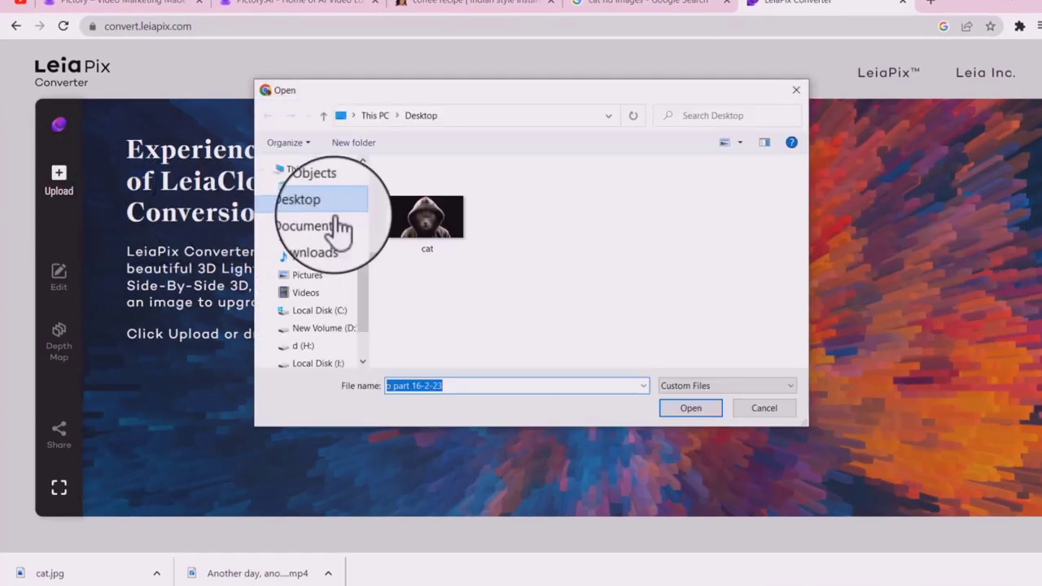
pyautogui.click(391, 219)
pyautogui.click(696, 408)
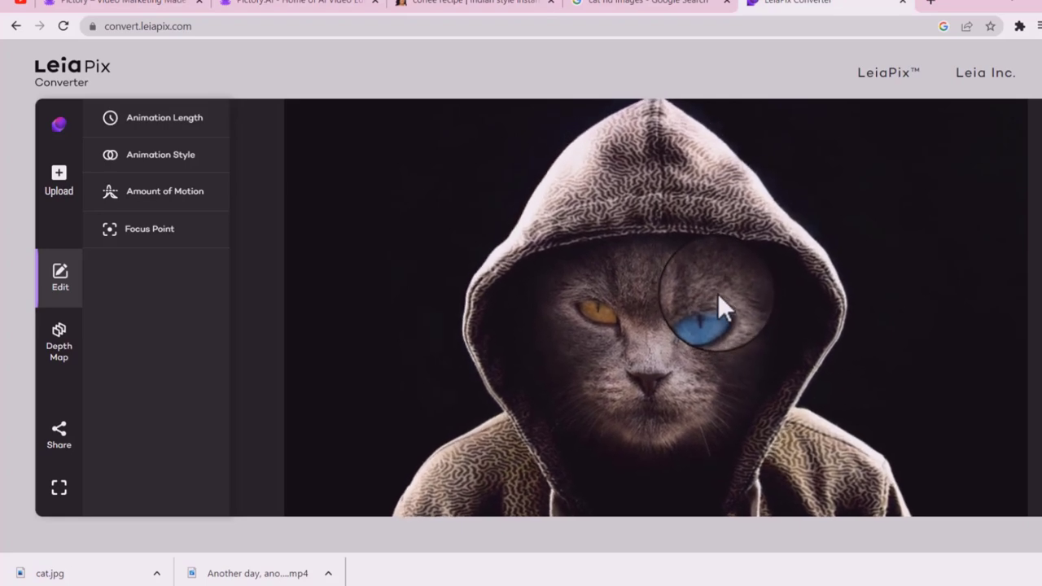
# Step: Try an animation length of 2 s for the cat image, then set it to 3 s
pyautogui.click(137, 124)
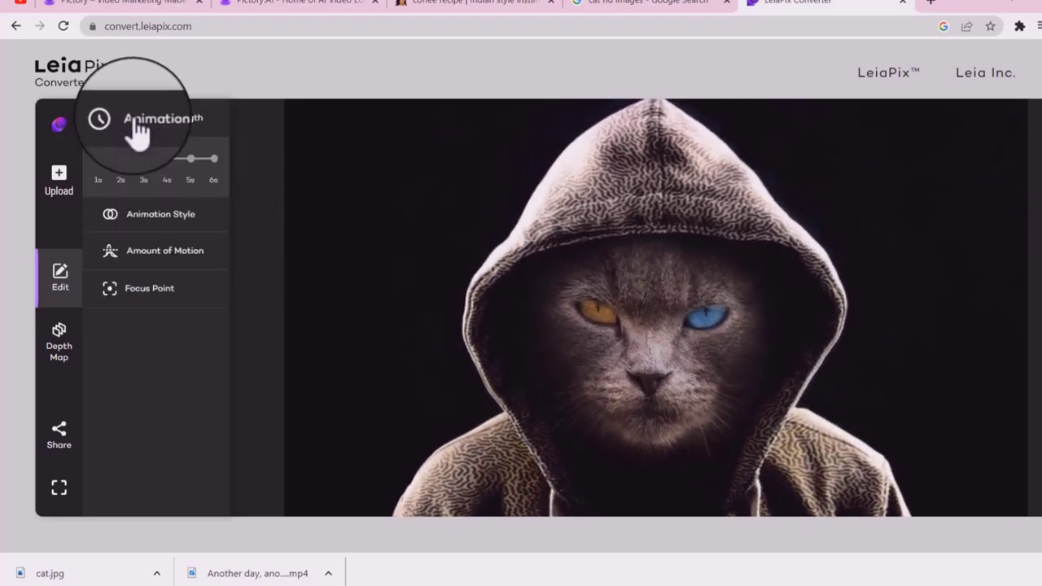
pyautogui.click(121, 158)
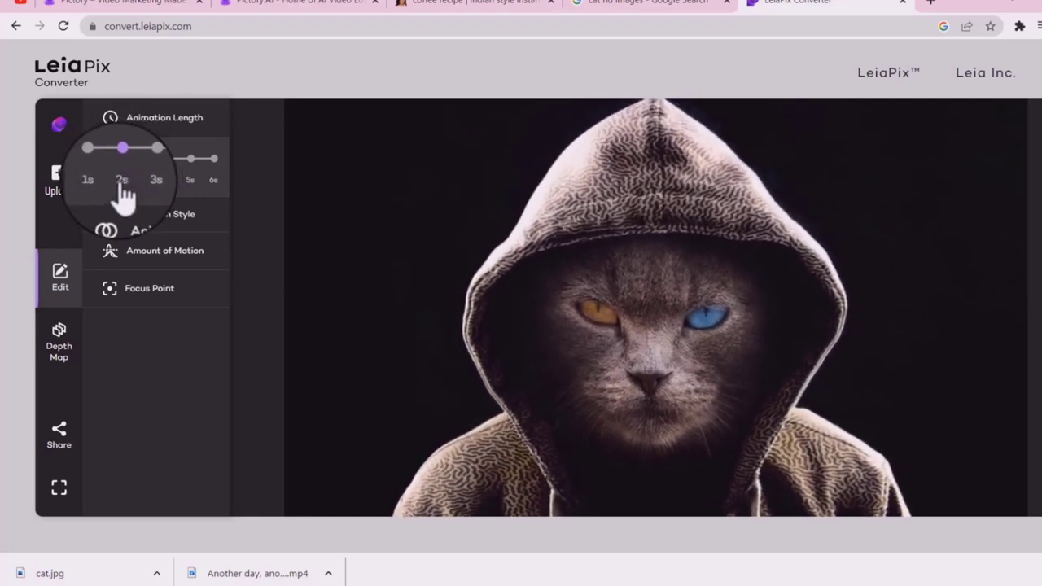
pyautogui.click(142, 158)
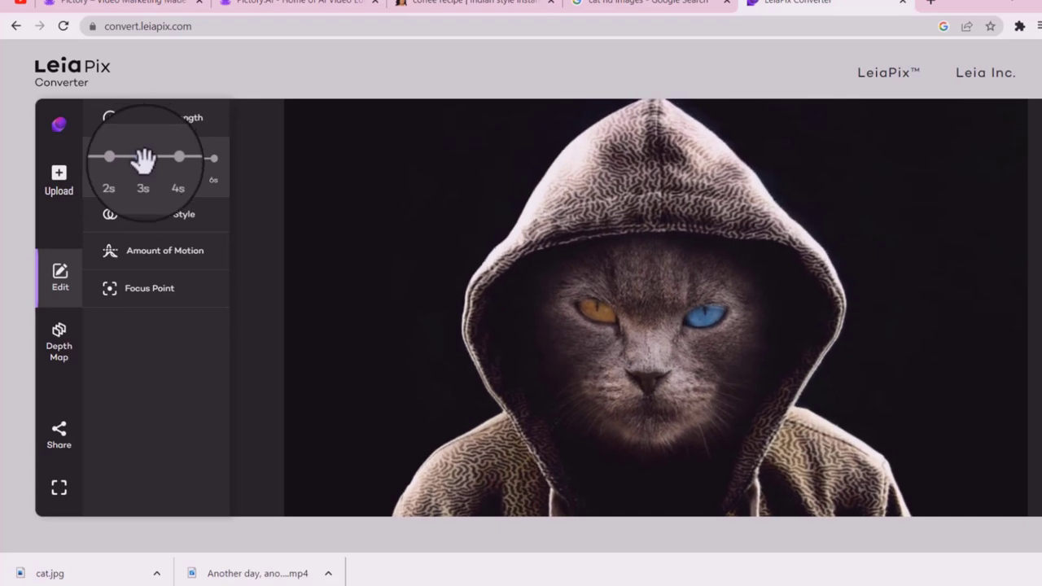